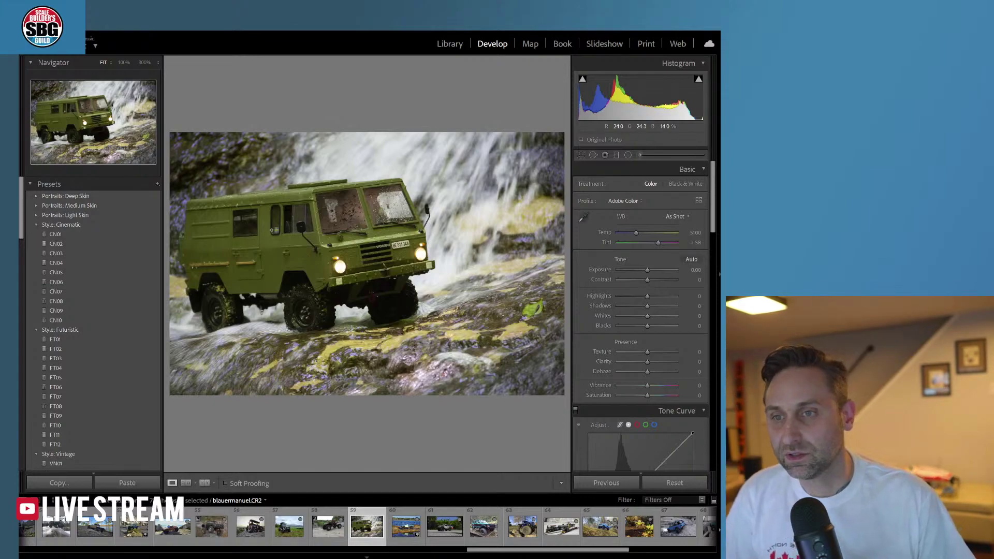
pyautogui.click(290, 248)
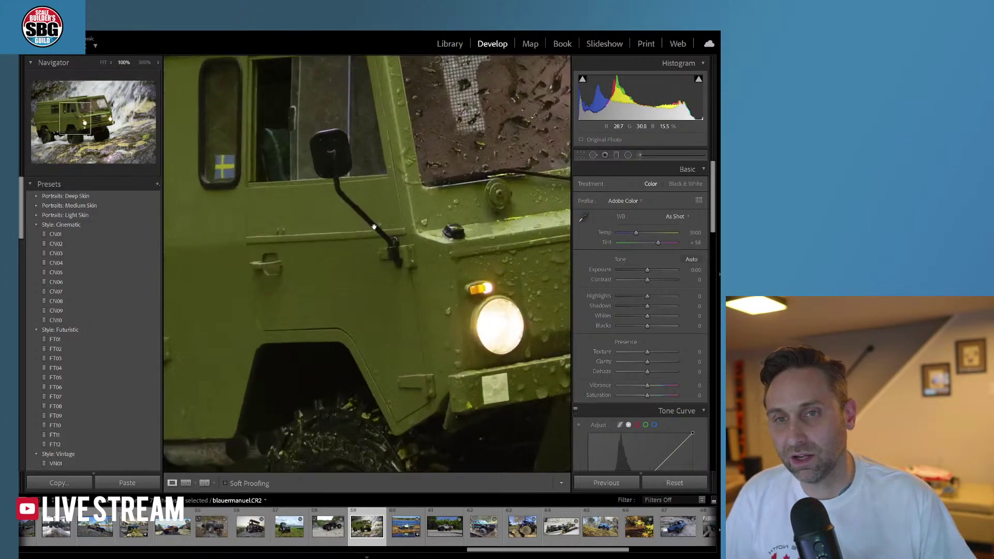
pyautogui.click(403, 244)
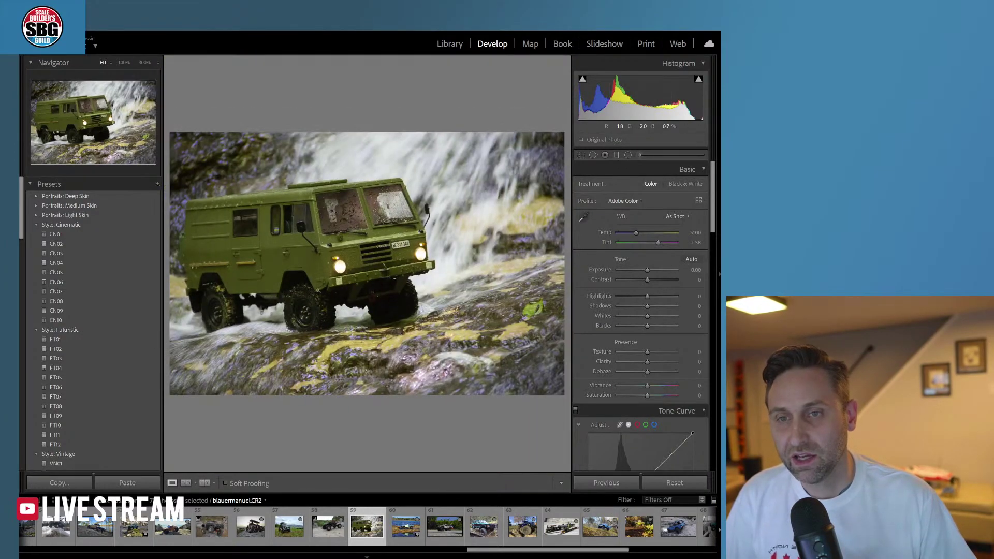
pyautogui.moveTo(277, 244)
pyautogui.mouseDown()
pyautogui.moveTo(308, 244)
pyautogui.moveTo(261, 240)
pyautogui.mouseUp()
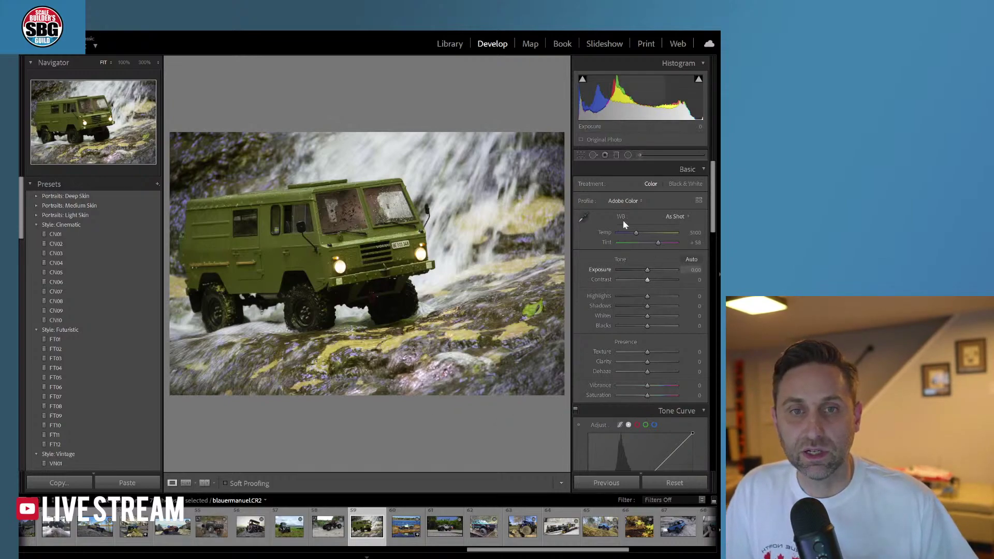
# - Heal away the bright green leaf on the rocks beside the green truck, using size 78 and feather 38, and reposition the sample source
pyautogui.click(593, 155)
pyautogui.moveTo(544, 307); pyautogui.dragTo(529, 308)
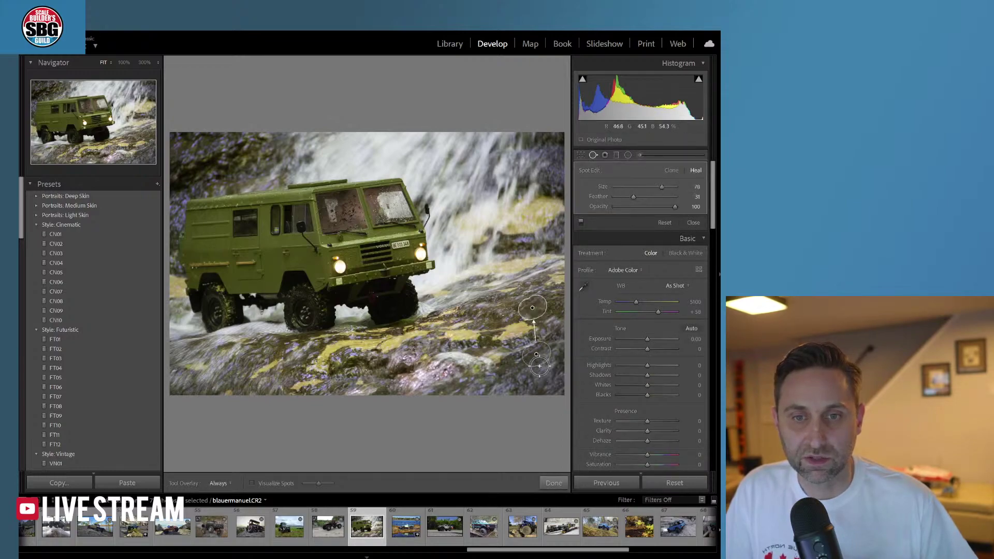
pyautogui.moveTo(540, 364)
pyautogui.mouseDown()
pyautogui.moveTo(529, 374)
pyautogui.moveTo(539, 367)
pyautogui.moveTo(494, 328)
pyautogui.mouseUp()
pyautogui.click(552, 482)
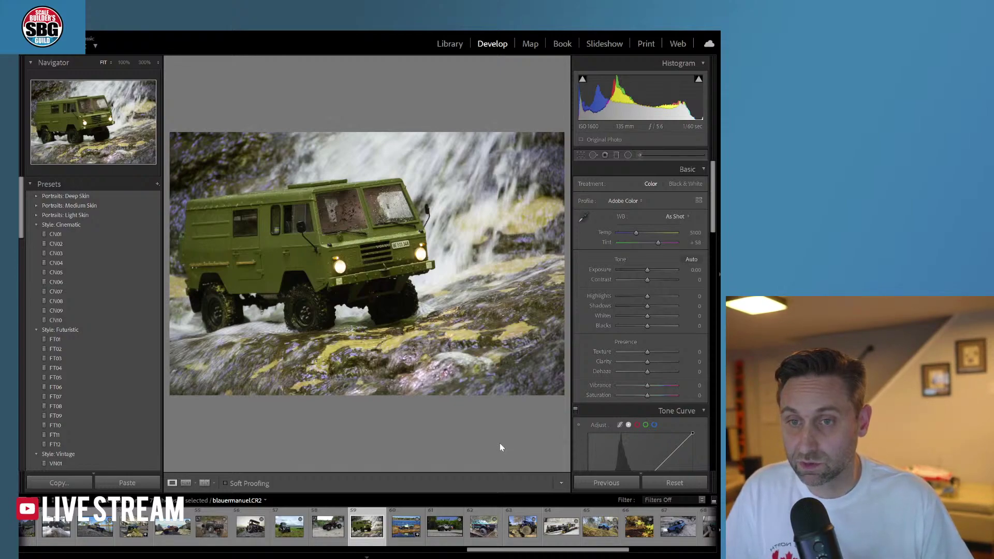
pyautogui.click(382, 271)
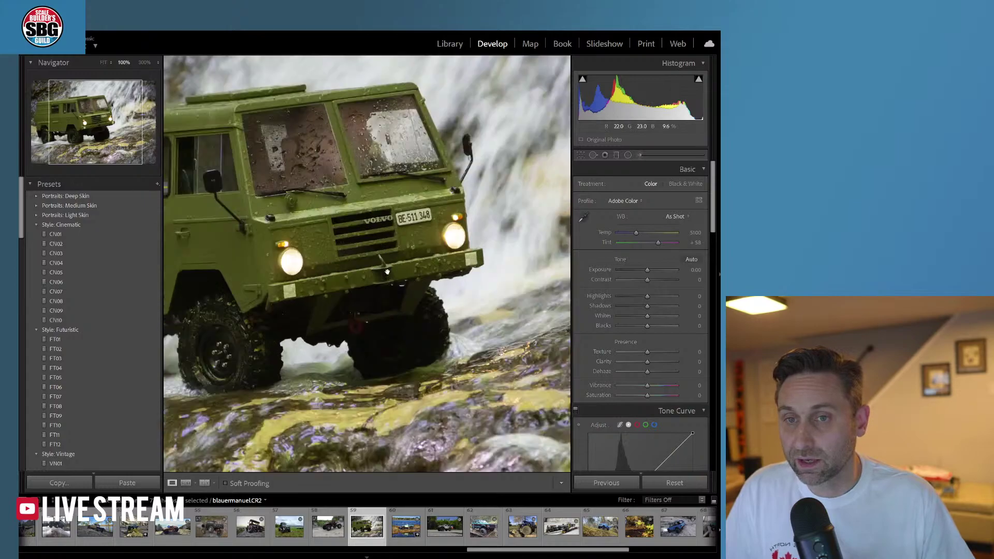
pyautogui.click(380, 270)
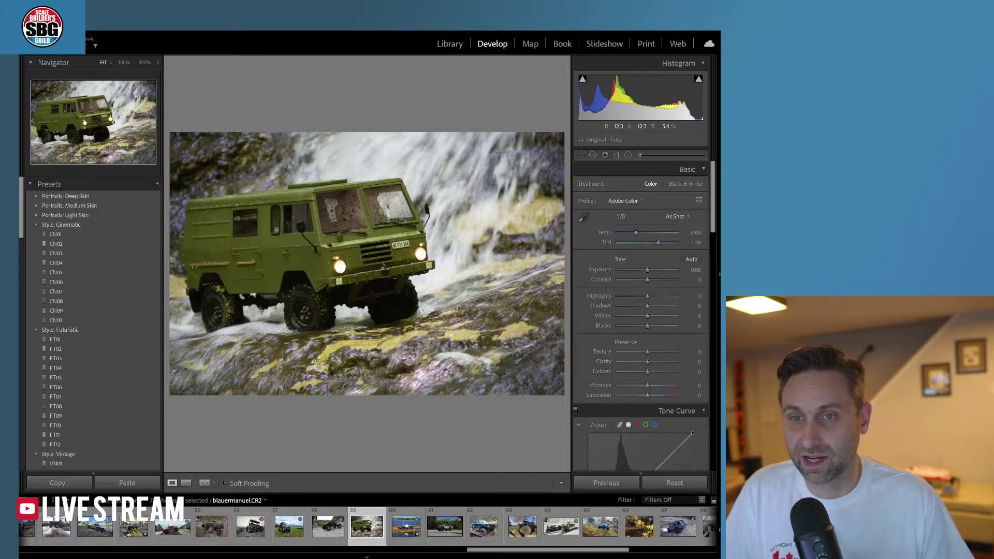
pyautogui.click(384, 277)
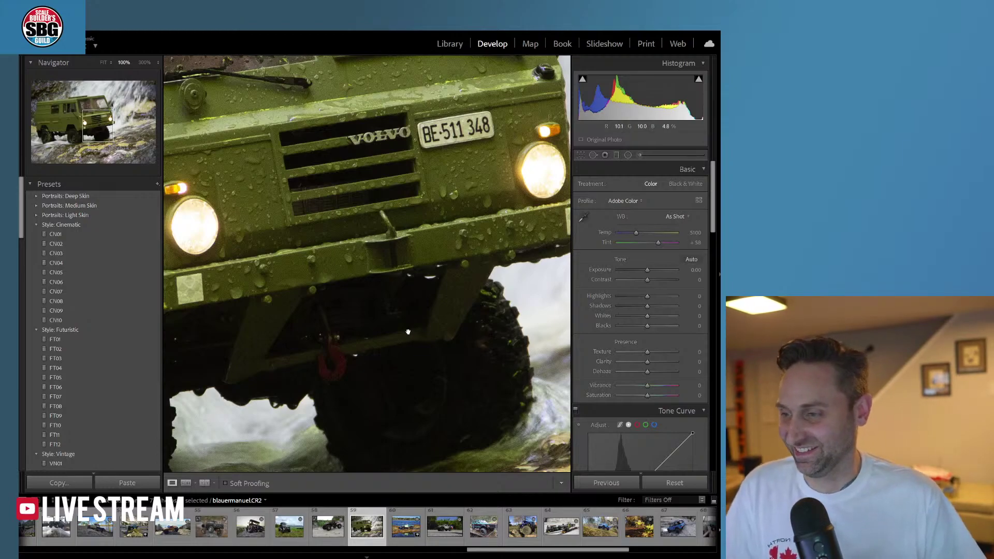
pyautogui.click(393, 314)
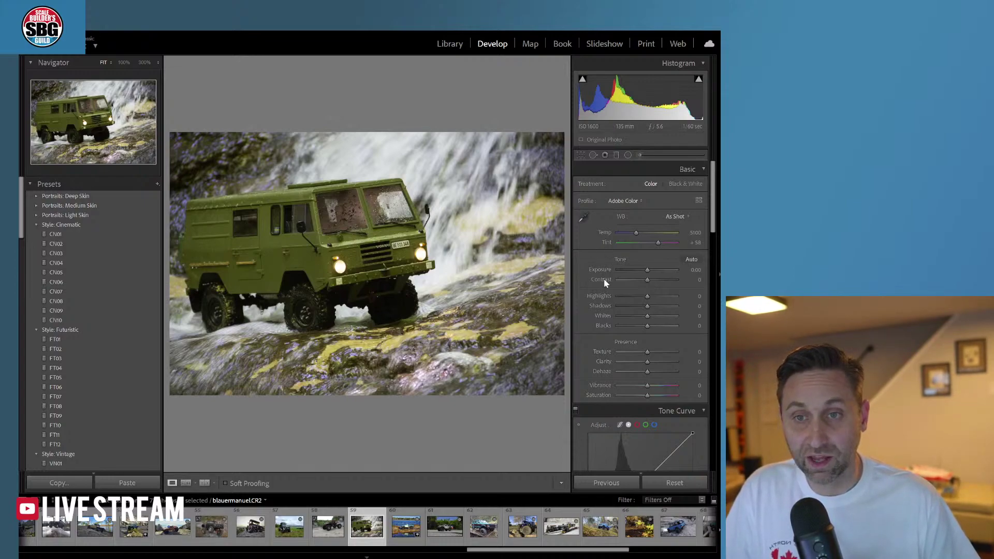
# - Set the truck photo's exposure to +0.14, shadows to +33, texture to +36 and vibrance to +26
pyautogui.moveTo(648, 273); pyautogui.dragTo(649, 272)
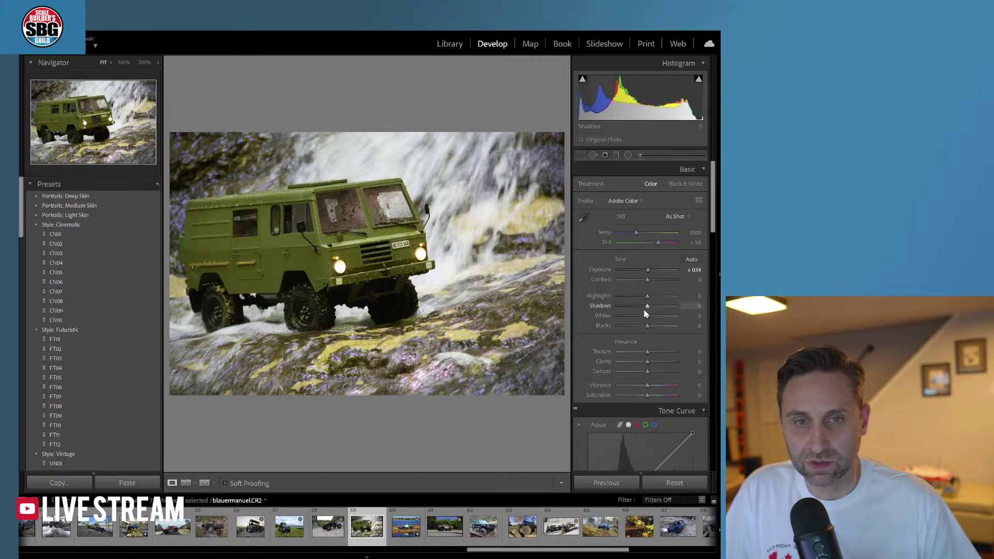
pyautogui.moveTo(647, 308); pyautogui.dragTo(657, 309)
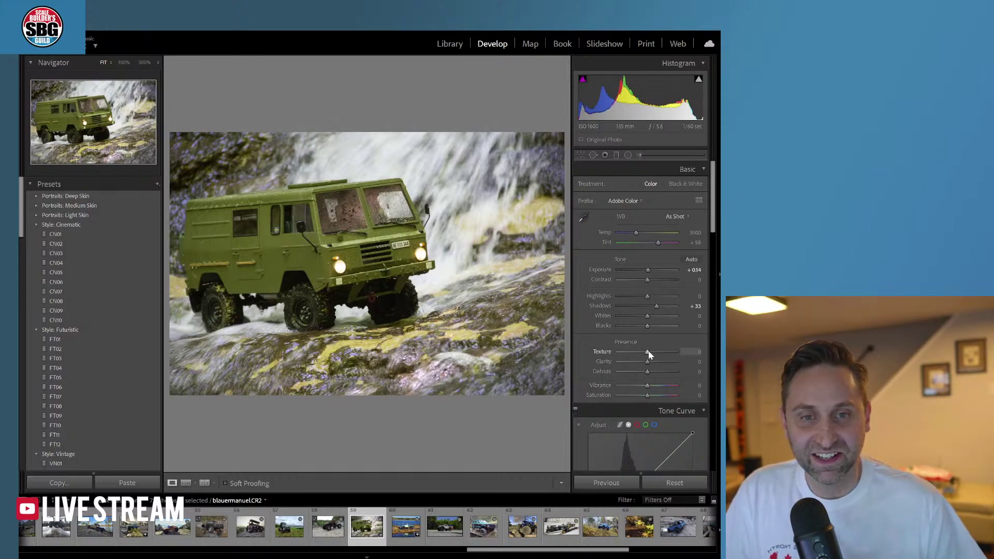
pyautogui.moveTo(648, 350); pyautogui.dragTo(656, 354)
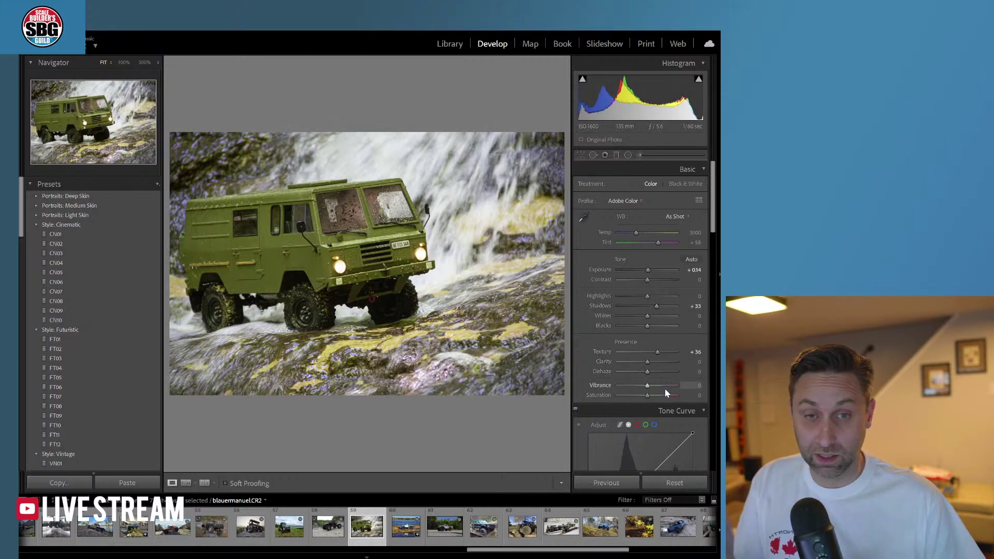
pyautogui.moveTo(648, 385); pyautogui.dragTo(653, 385)
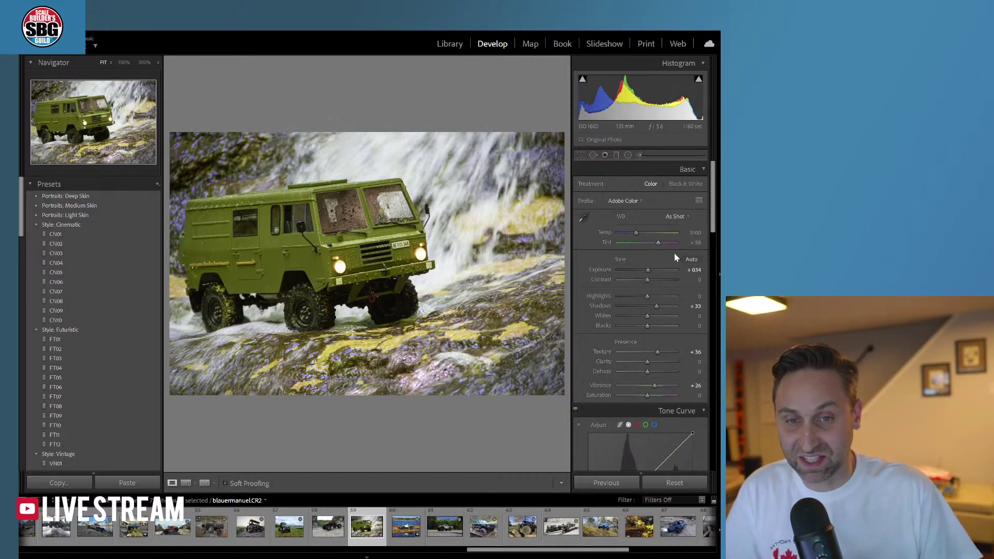
# - Set the HSL saturation of blue to -51, purple to -52, yellow to +32, orange to +23 and red to -37
pyautogui.moveTo(713, 230); pyautogui.dragTo(712, 300)
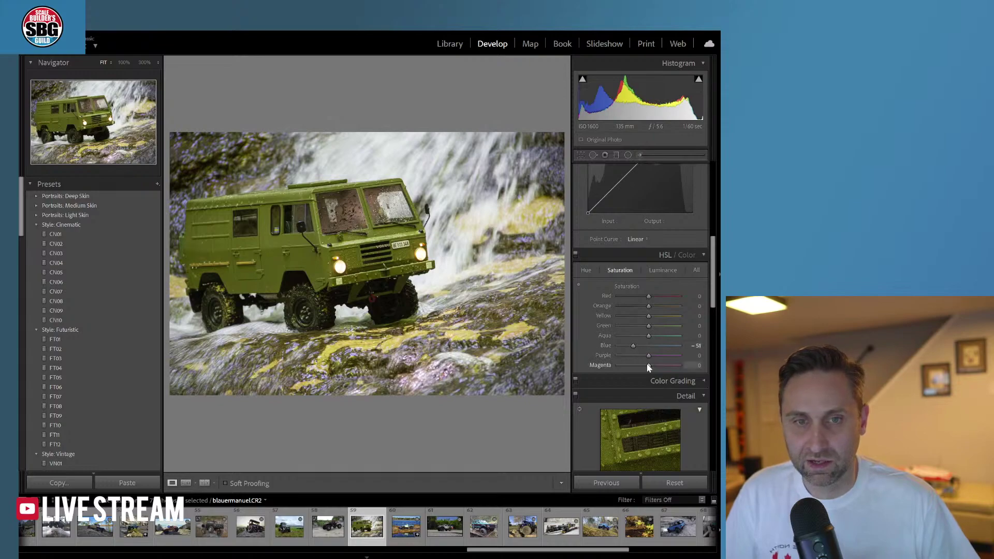
pyautogui.moveTo(648, 355); pyautogui.dragTo(634, 359)
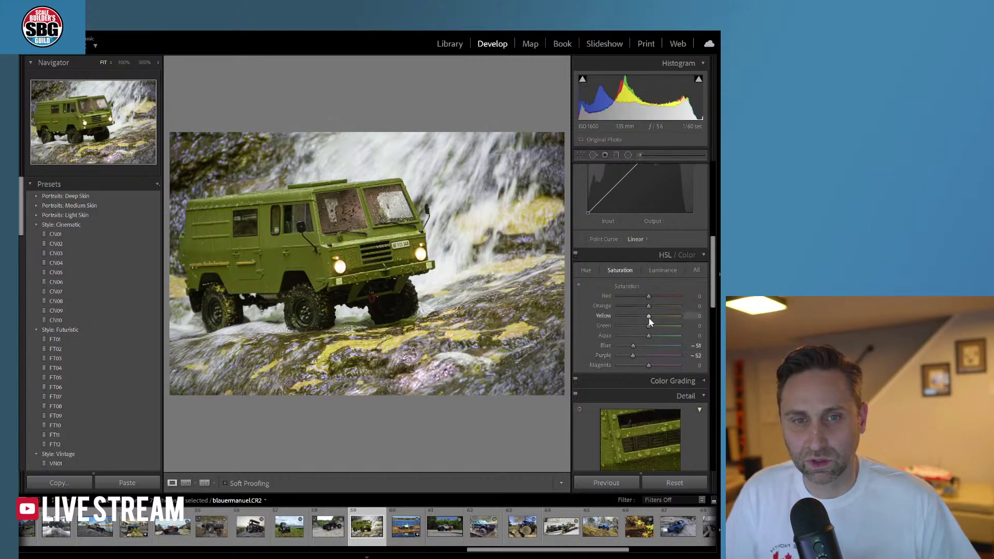
pyautogui.moveTo(650, 317); pyautogui.dragTo(662, 317)
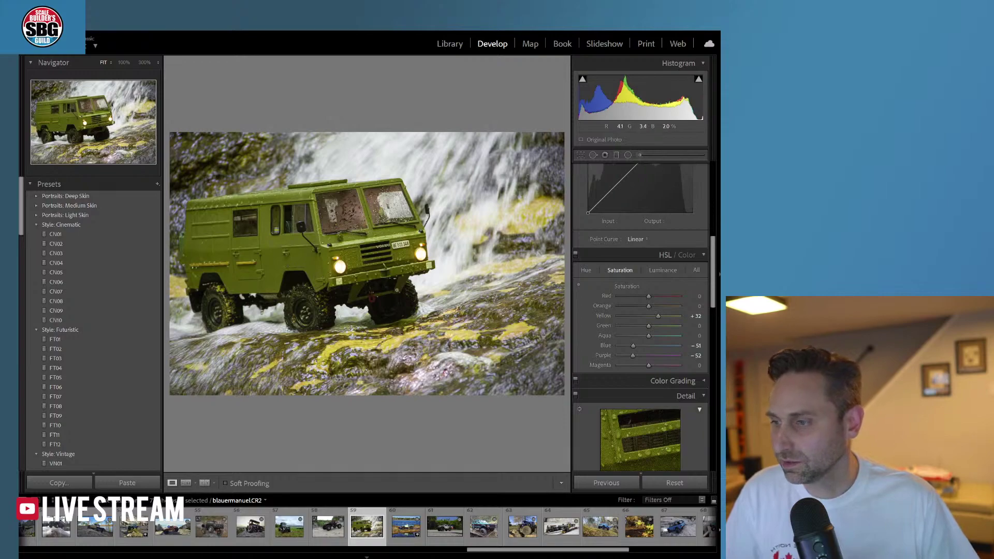
pyautogui.moveTo(648, 306); pyautogui.dragTo(656, 309)
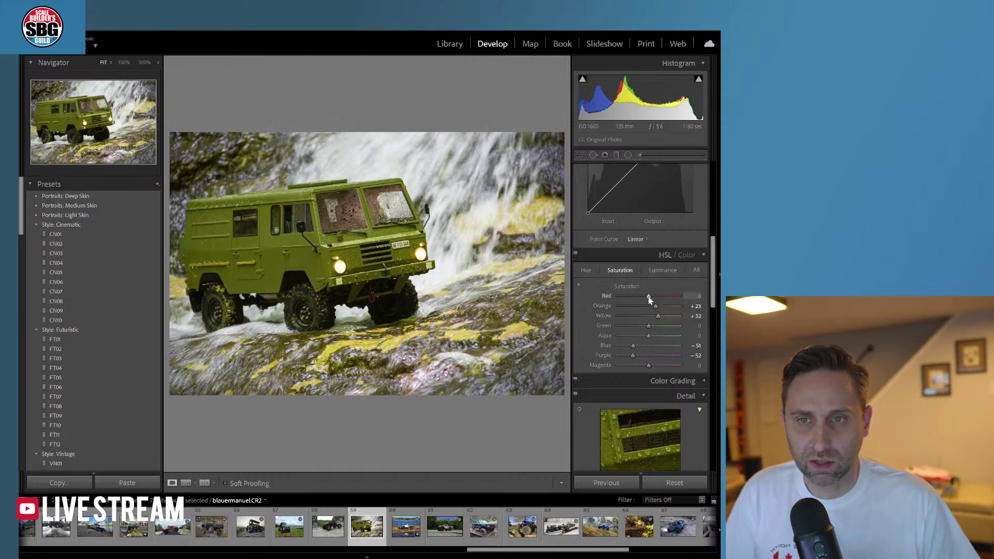
pyautogui.moveTo(649, 297); pyautogui.dragTo(643, 299)
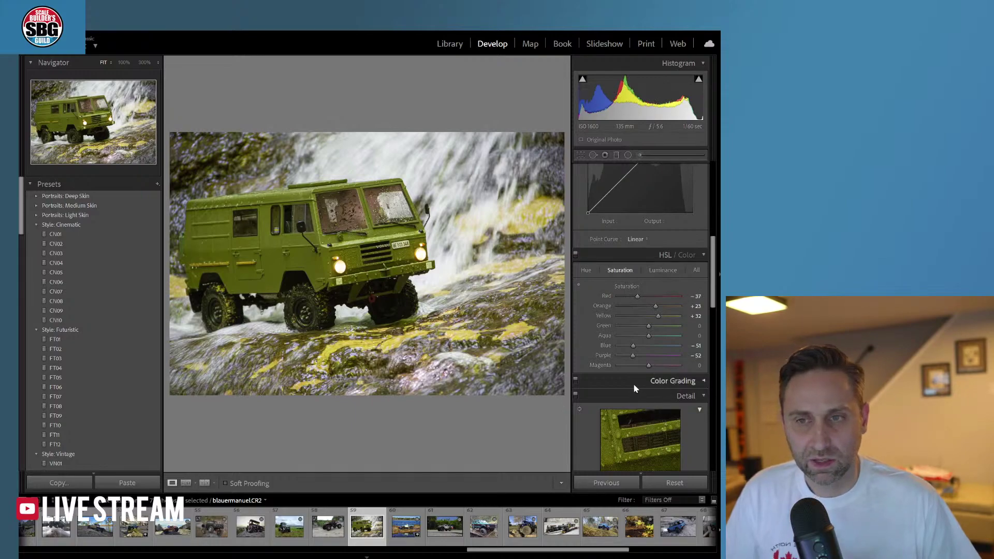
# - Raise the truck photo's blacks to +39 and its clarity to +29
pyautogui.moveTo(714, 305); pyautogui.dragTo(716, 213)
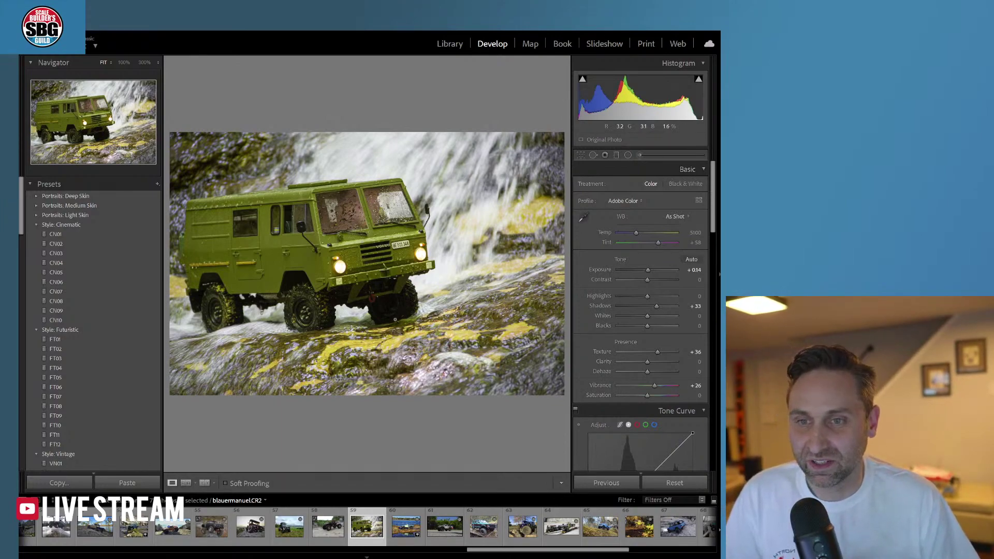
pyautogui.moveTo(648, 326); pyautogui.dragTo(658, 327)
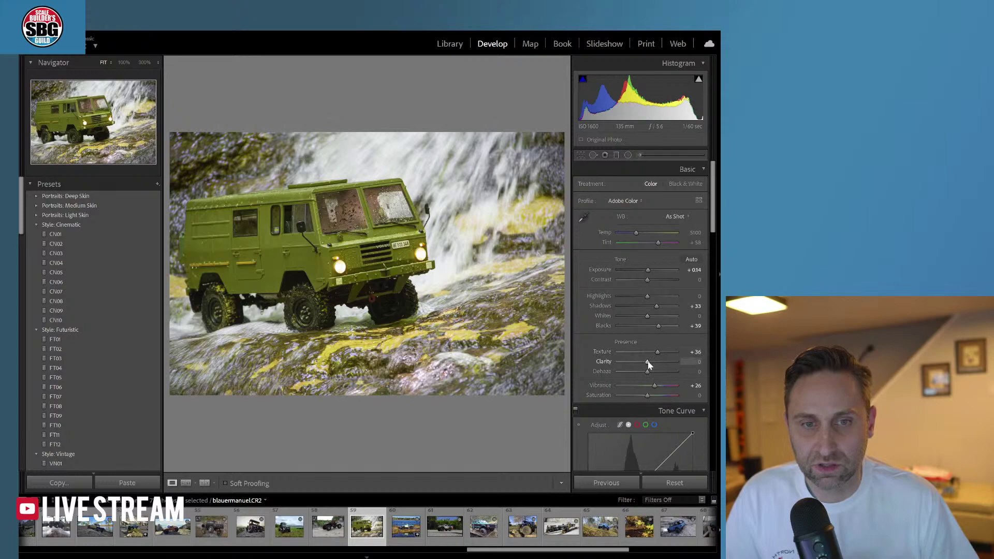
pyautogui.moveTo(647, 362); pyautogui.dragTo(655, 362)
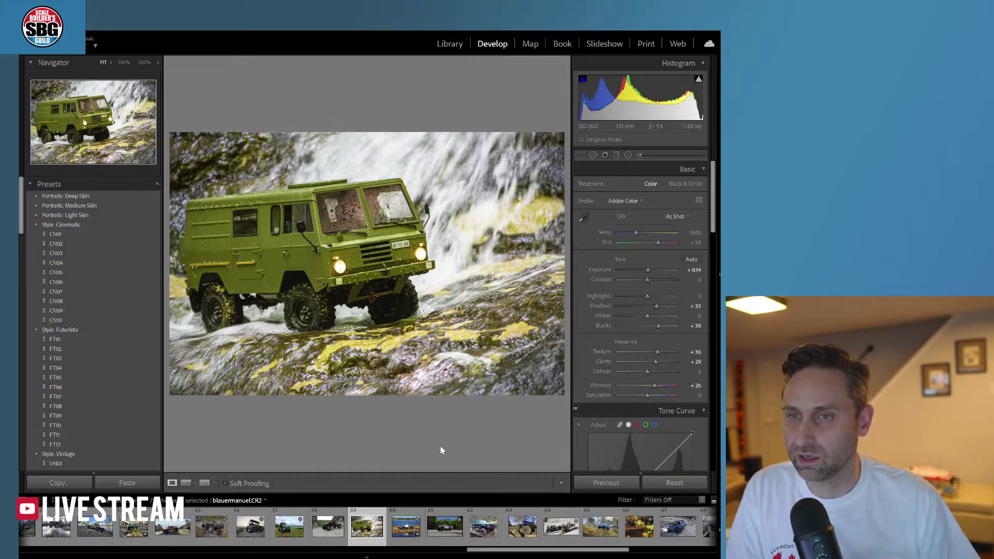
# - Compare the edited truck photo with its unedited version several times
pyautogui.press('\\')
pyautogui.press('\\')
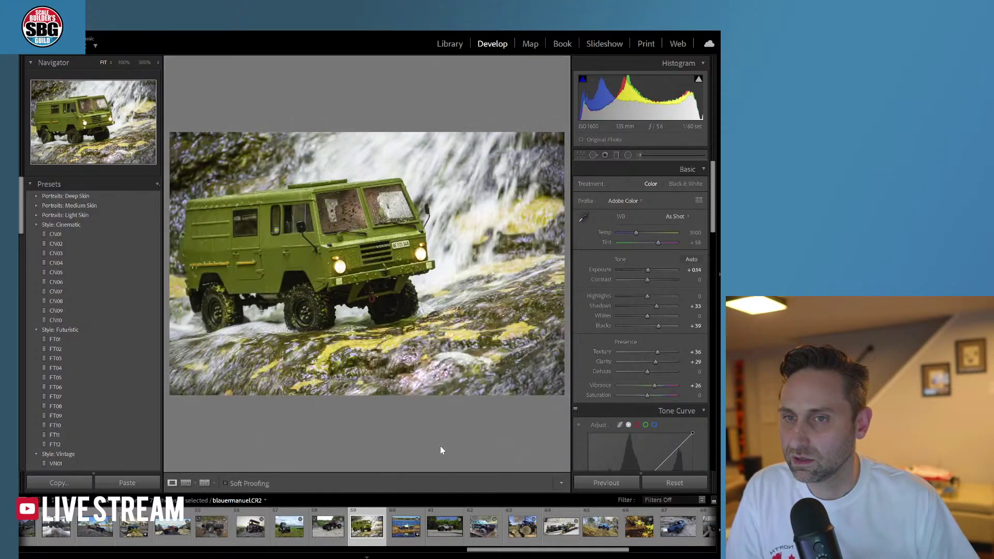
pyautogui.press('\\')
pyautogui.press('\\')
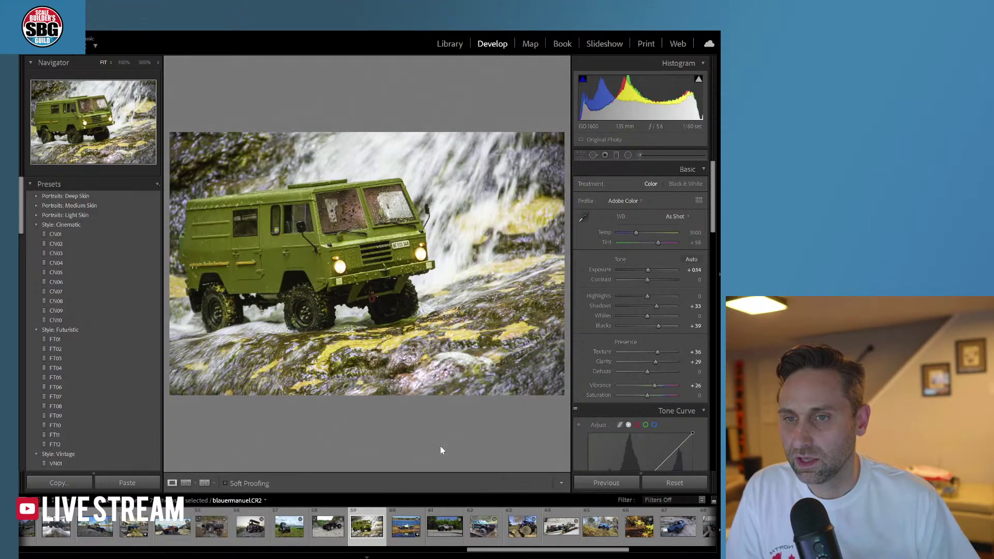
pyautogui.press('\\')
pyautogui.press('\\')
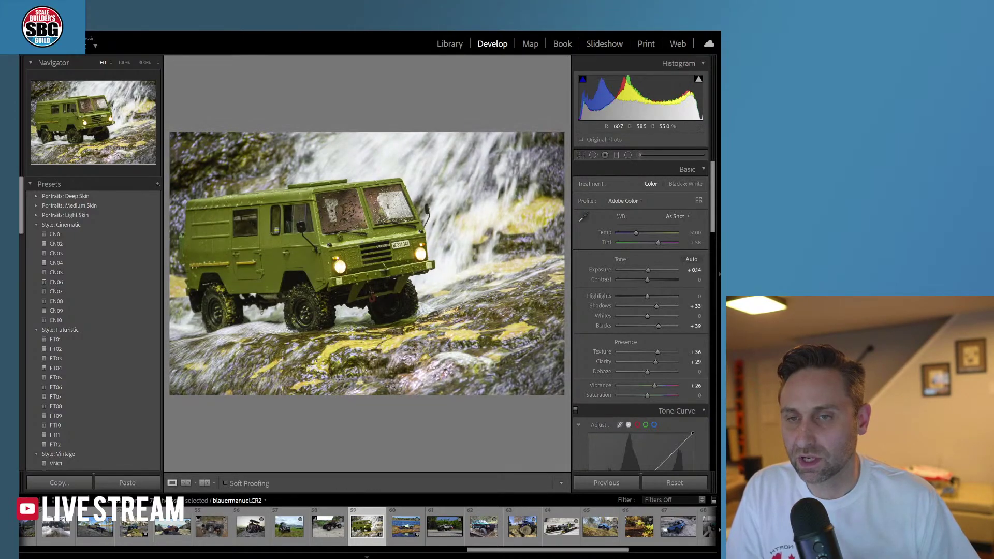
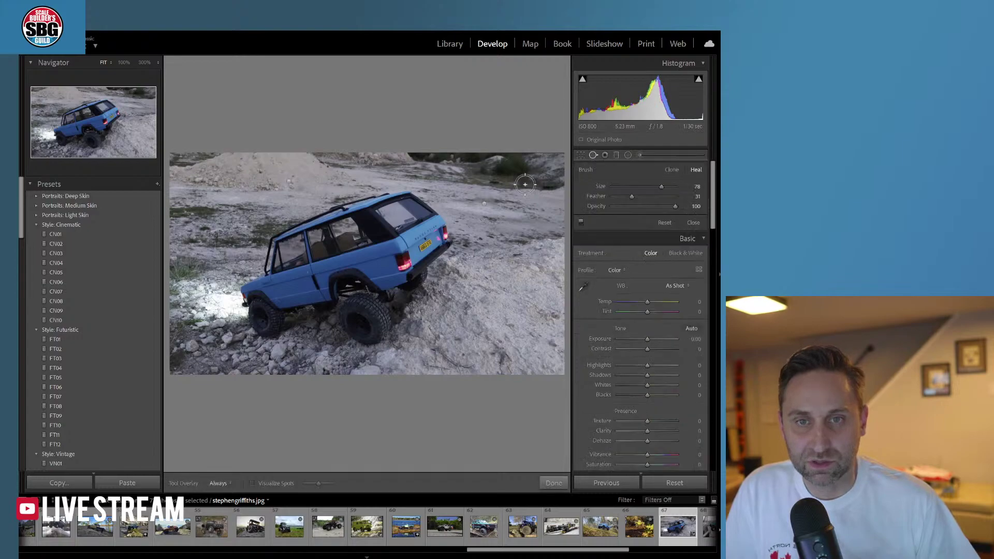
# - Heal the small distraction in the background behind the blue off-roader with size 78 and feather 31, moving the sample source farther right
pyautogui.click(492, 182)
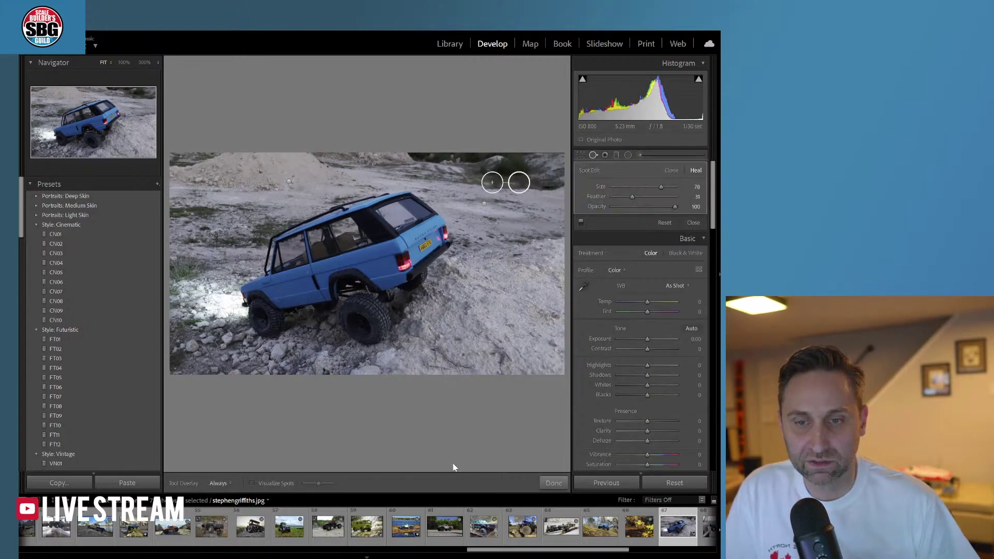
pyautogui.click(548, 189)
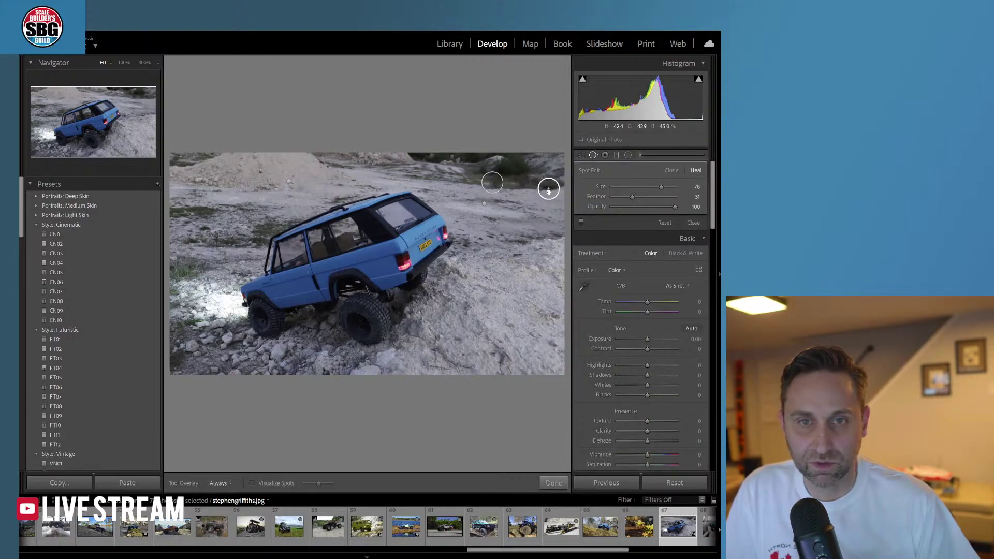
pyautogui.click(553, 484)
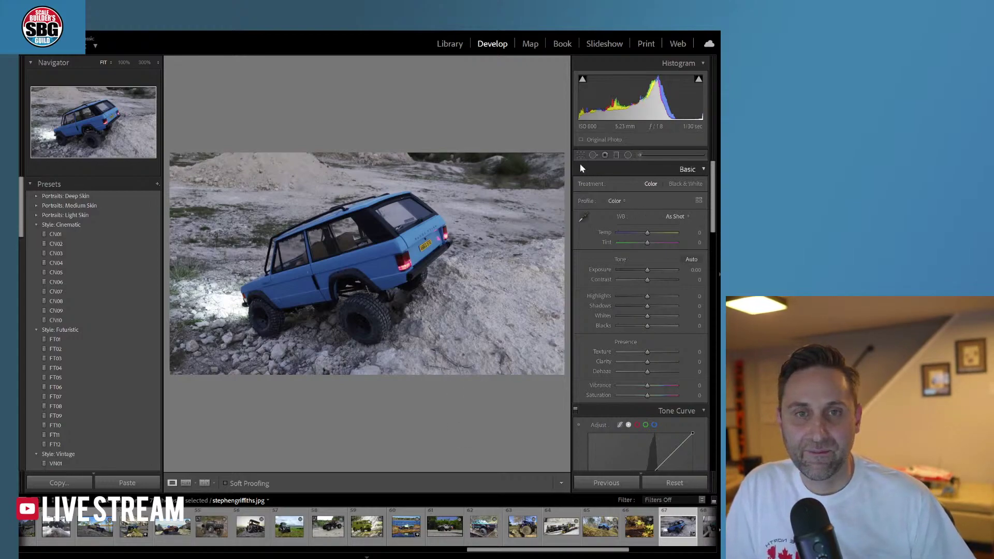
# - Rotate the blue off-roader photo by -3.4 with the Transform settings and constrain the crop
pyautogui.moveTo(714, 180); pyautogui.dragTo(713, 417)
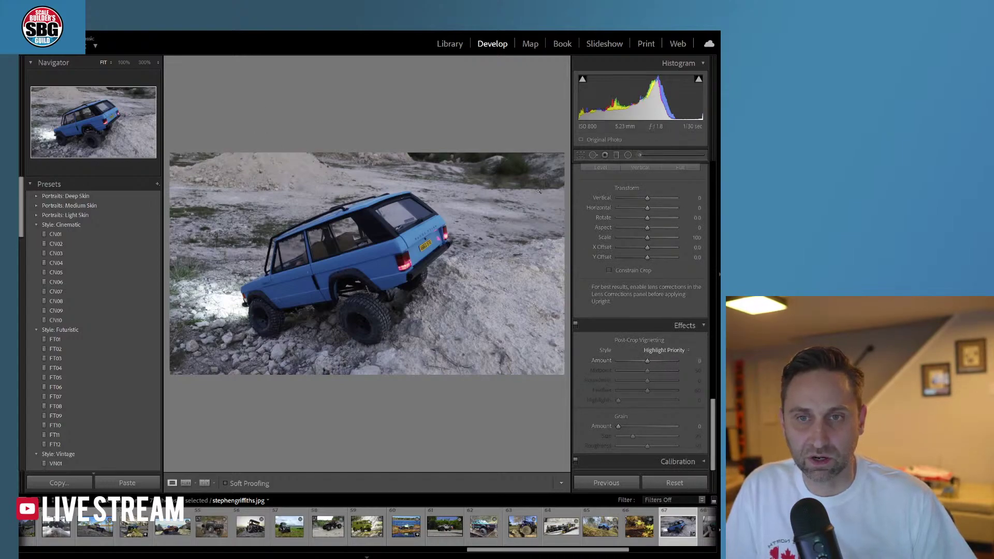
pyautogui.moveTo(649, 219); pyautogui.dragTo(635, 216)
pyautogui.click(609, 271)
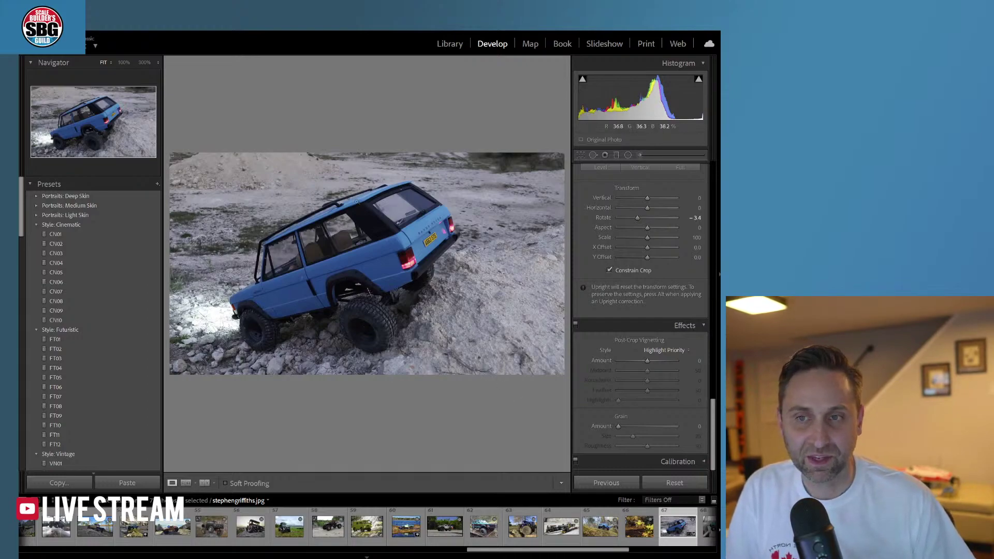
# - Set the photo's white balance to temp +13 and tint +7, and lower the exposure to -0.26
pyautogui.scroll(10, 618, 235)
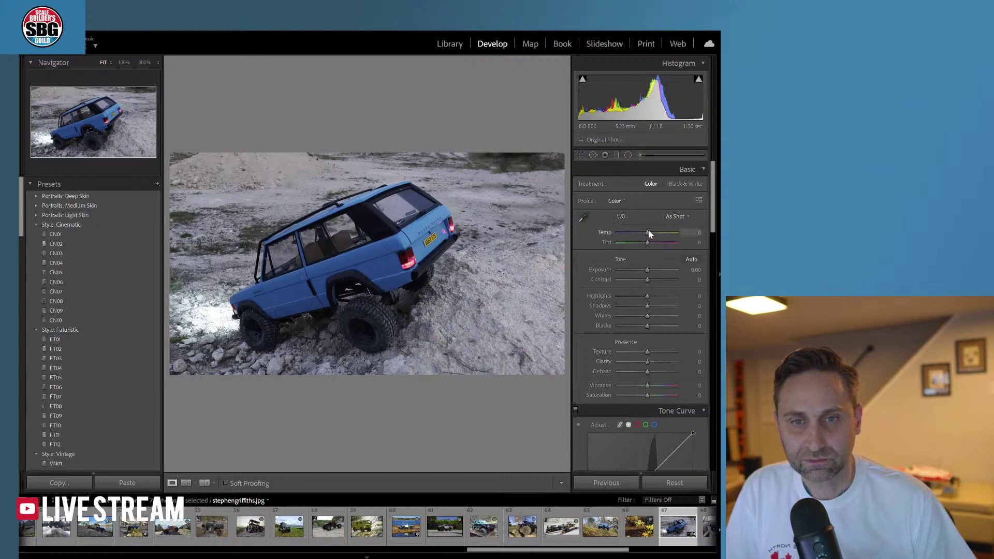
pyautogui.moveTo(648, 234); pyautogui.dragTo(653, 235)
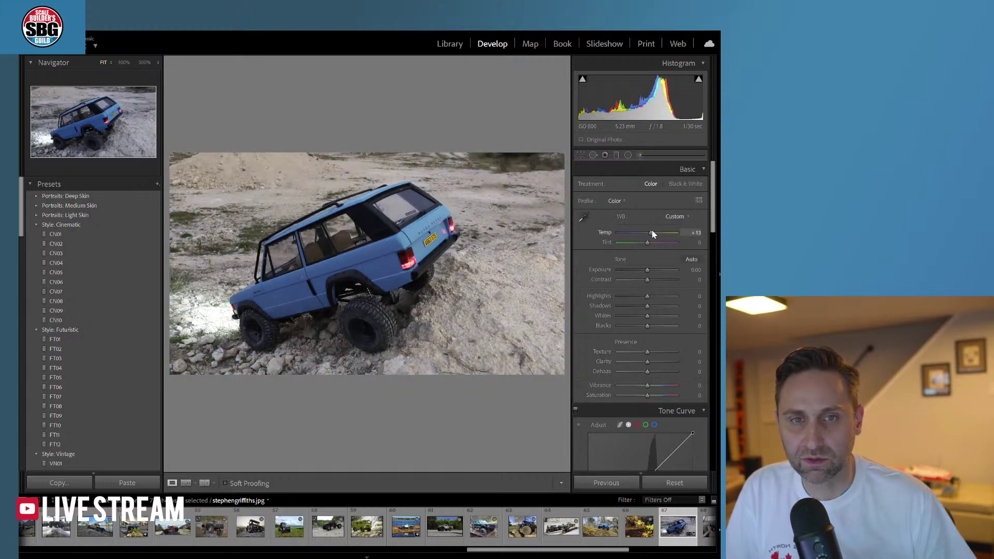
pyautogui.moveTo(648, 244); pyautogui.dragTo(650, 245)
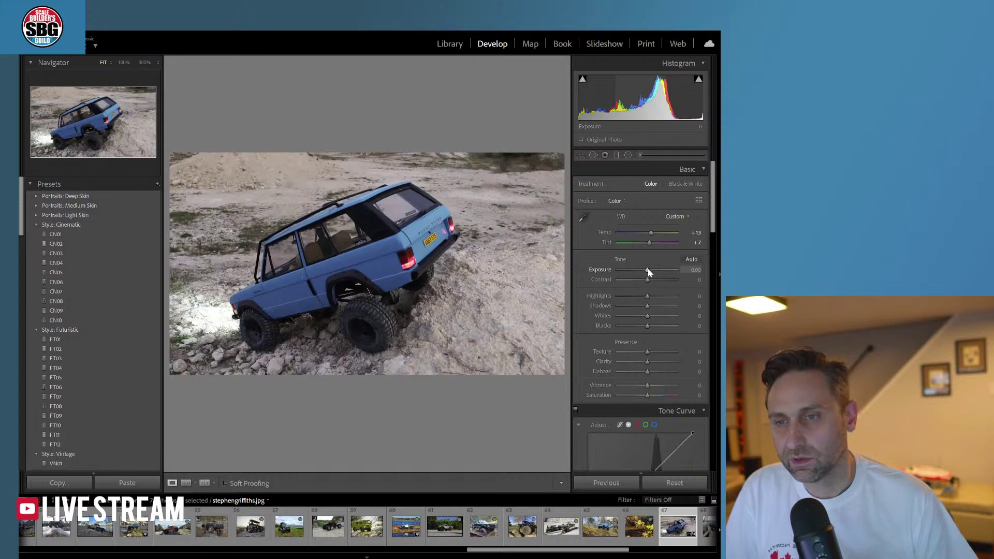
pyautogui.moveTo(649, 272); pyautogui.dragTo(647, 273)
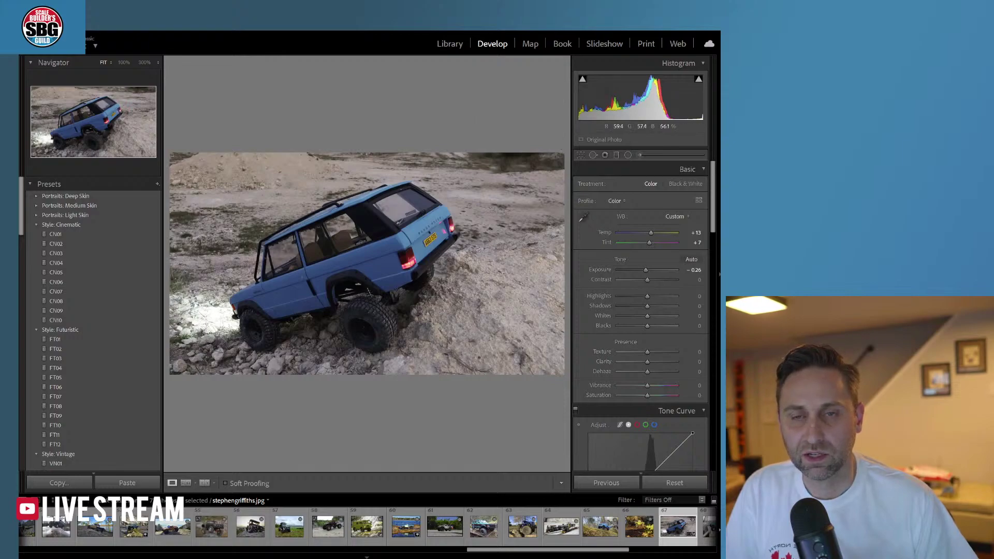
# - Draw a slanted graduated filter down from above the background across the vehicle and set its tint to 36
pyautogui.click(616, 155)
pyautogui.moveTo(511, 136); pyautogui.dragTo(452, 332)
pyautogui.moveTo(645, 207); pyautogui.dragTo(657, 207)
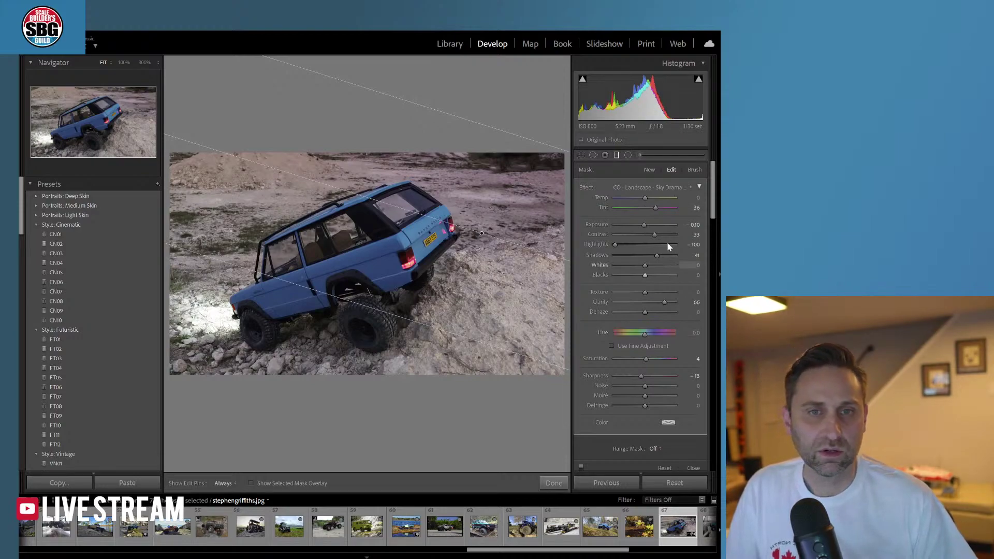
# - Set the graduated filter's temp to -5 and finish editing it
pyautogui.moveTo(643, 198); pyautogui.dragTo(643, 199)
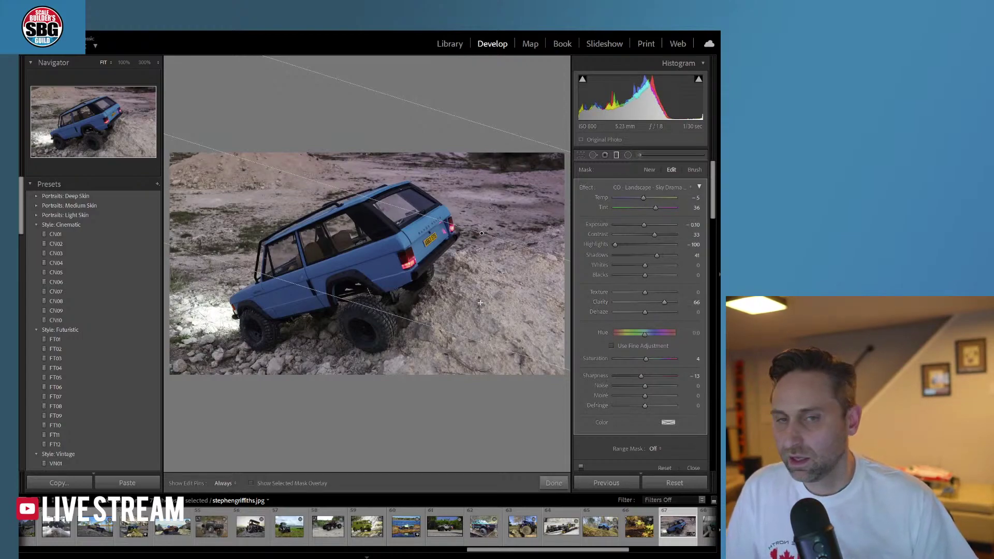
pyautogui.click(564, 489)
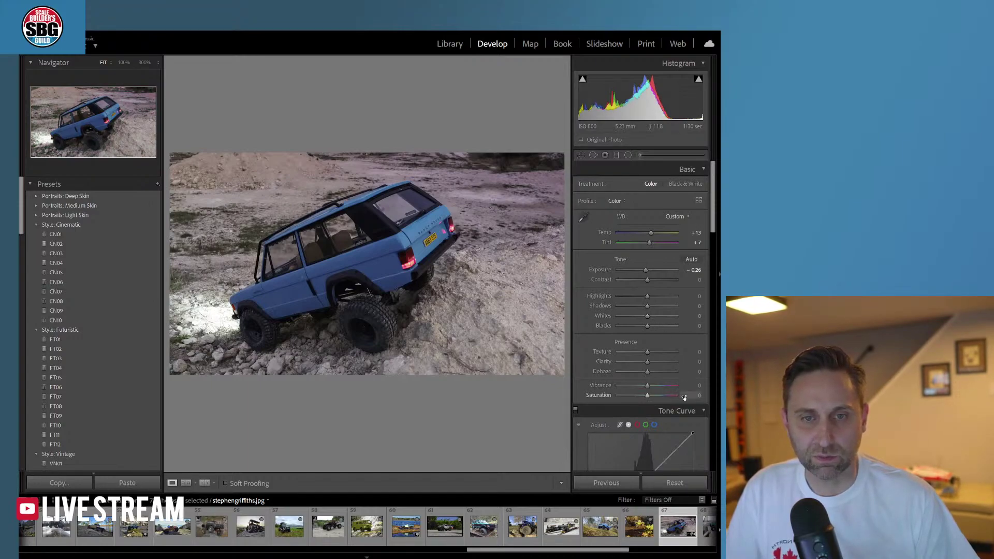
# - Brush the CO - Landscape - Sky Drama effect over the bright ground ahead of the front wheel at size 7.0, with temp 65
pyautogui.click(640, 155)
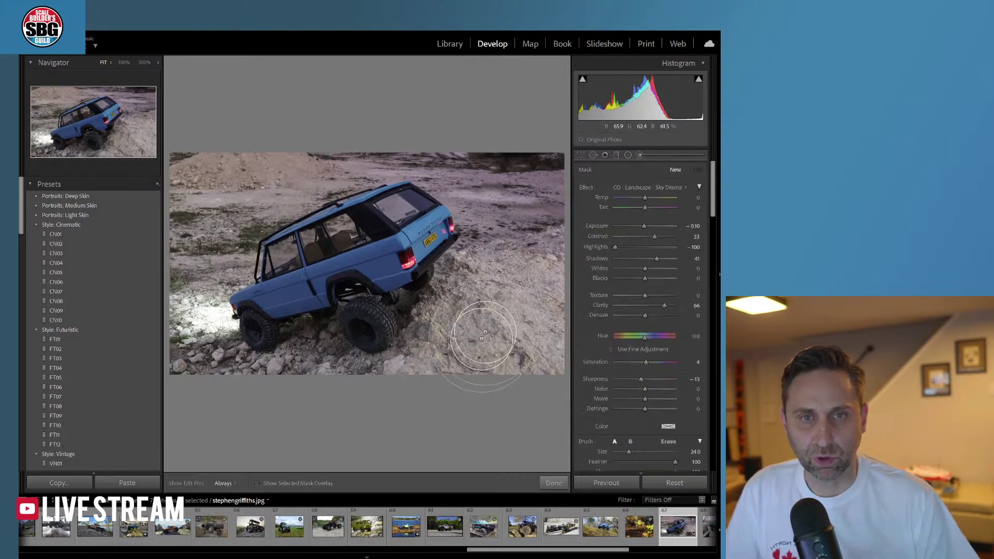
pyautogui.scroll(-5, 205, 321)
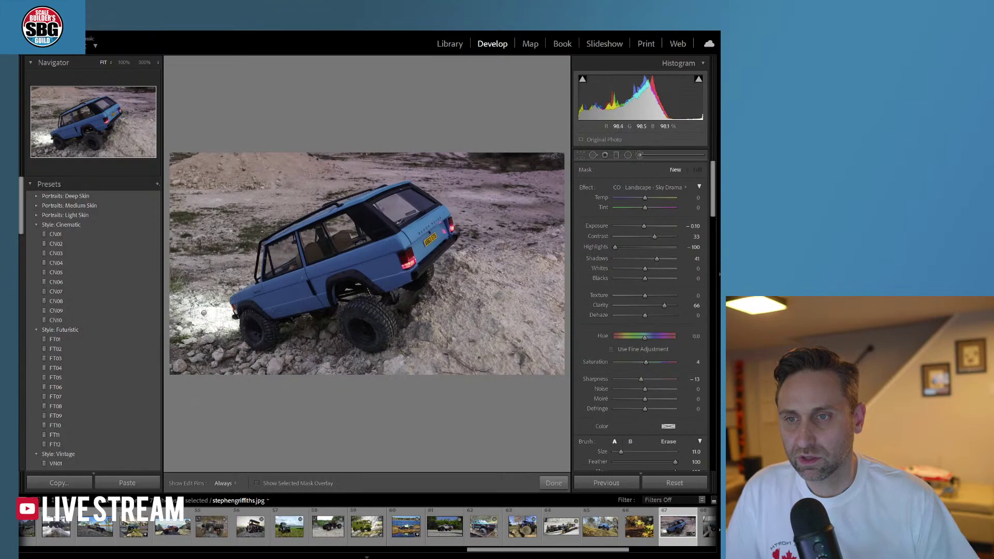
pyautogui.press('h')
pyautogui.moveTo(222, 311)
pyautogui.mouseDown()
pyautogui.moveTo(220, 334)
pyautogui.moveTo(194, 326)
pyautogui.moveTo(185, 306)
pyautogui.moveTo(178, 331)
pyautogui.mouseUp()
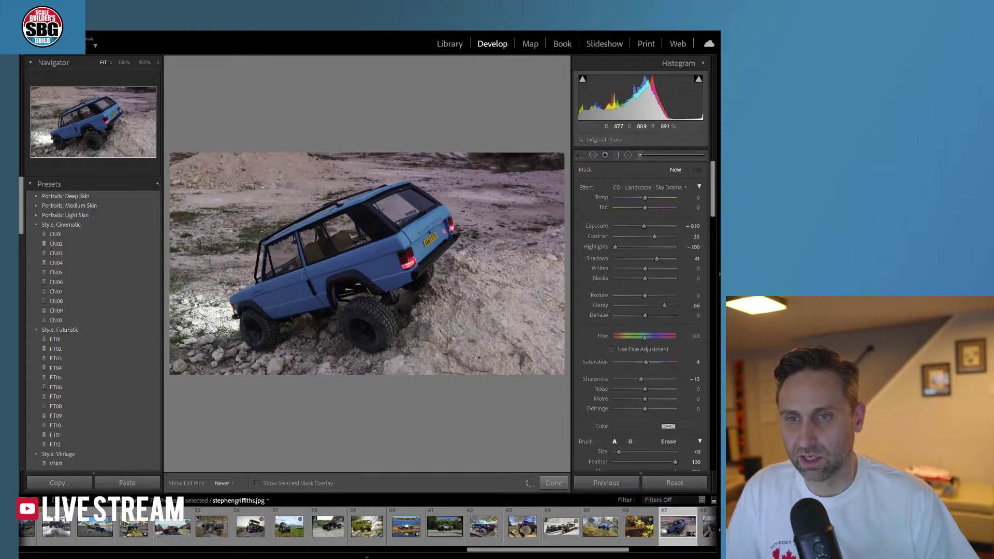
pyautogui.press('h')
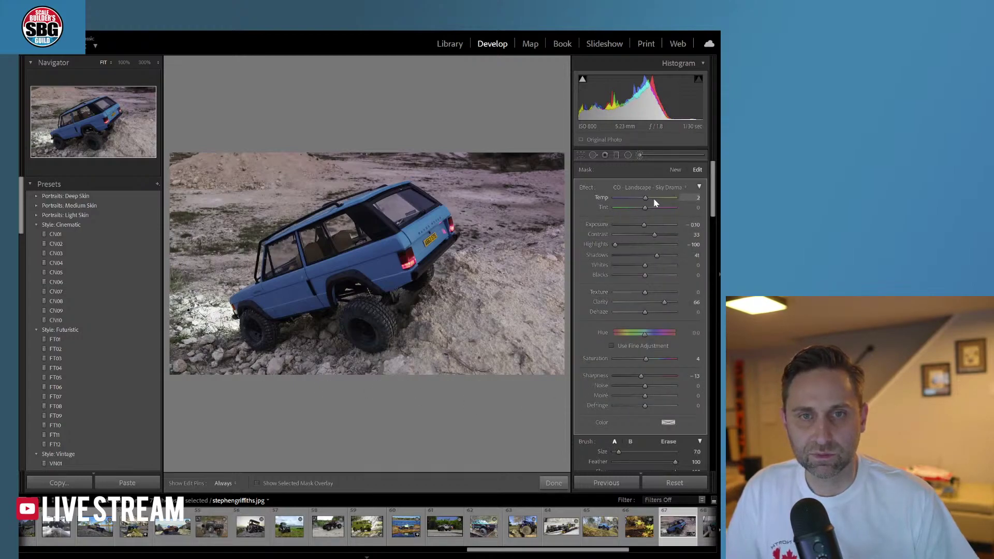
pyautogui.moveTo(654, 198); pyautogui.dragTo(663, 202)
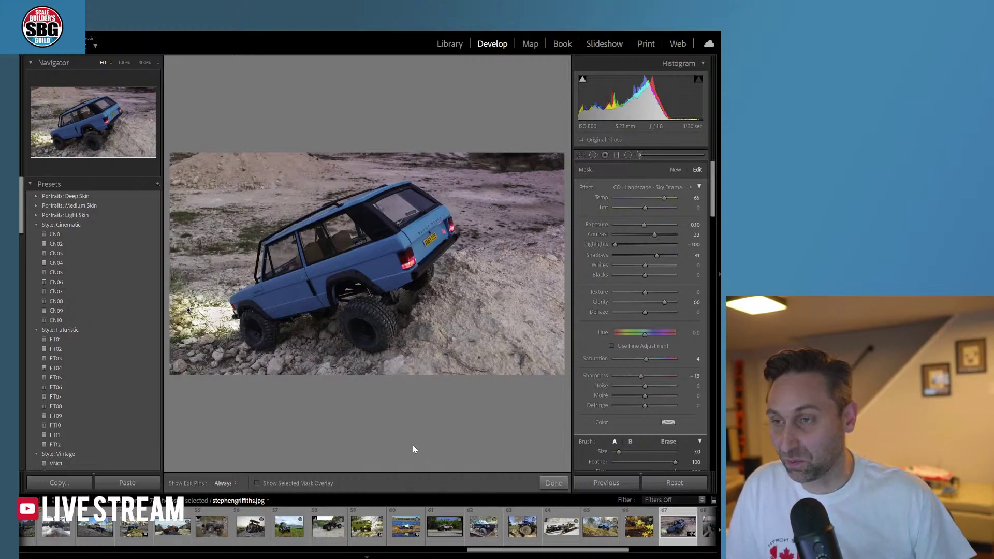
pyautogui.click(552, 483)
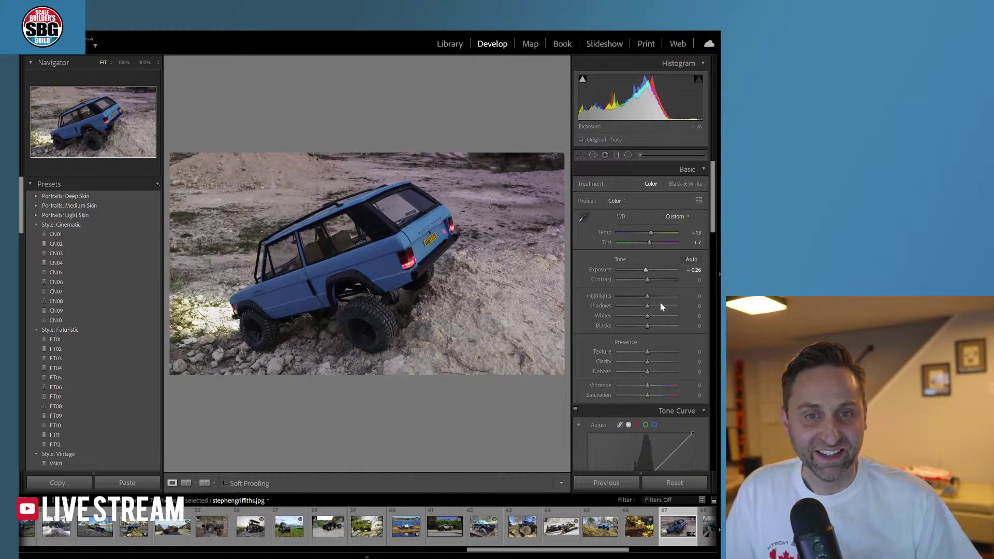
# - Set the blue off-roader photo's shadows to +26, blacks to +36, texture to +43 and clarity to +14
pyautogui.moveTo(647, 305); pyautogui.dragTo(658, 326)
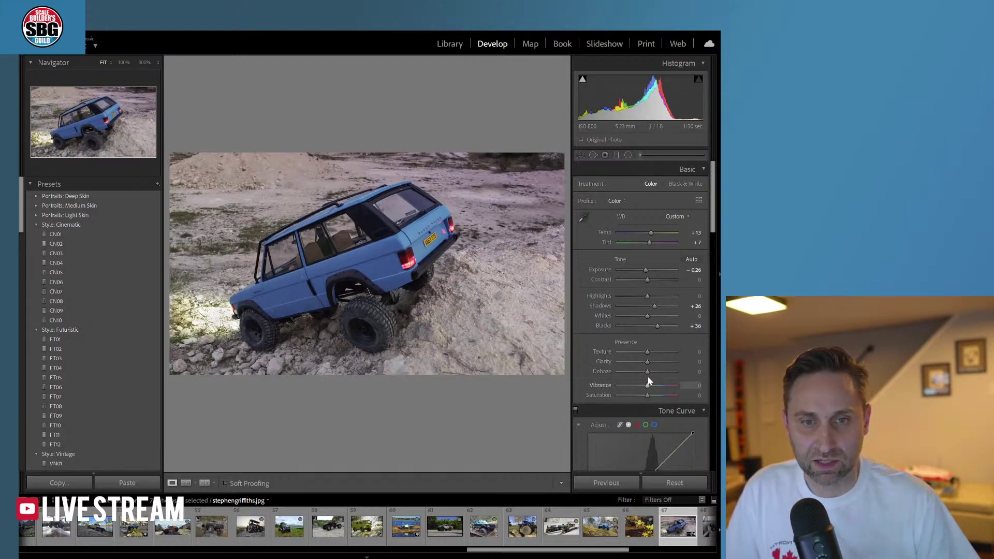
pyautogui.moveTo(647, 353); pyautogui.dragTo(660, 350)
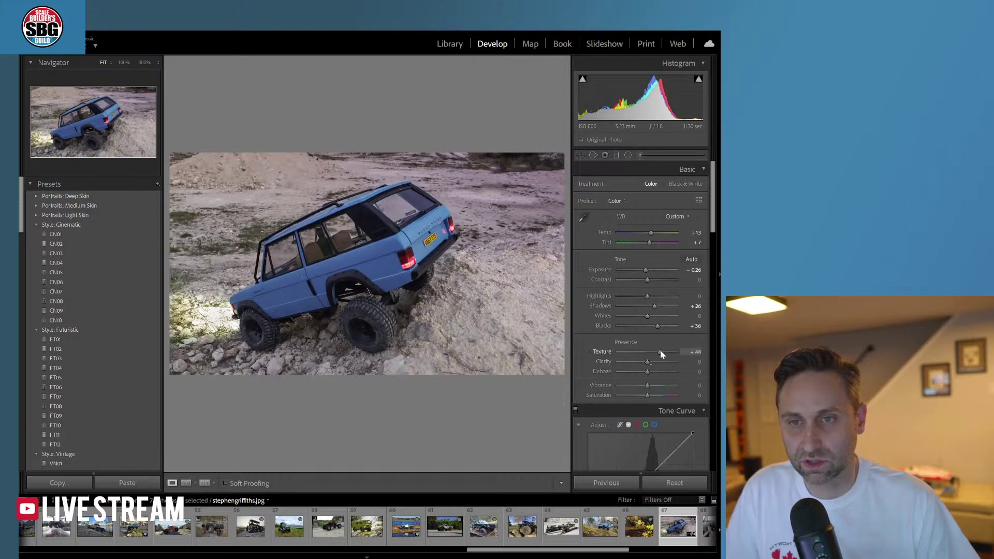
pyautogui.moveTo(648, 362); pyautogui.dragTo(653, 360)
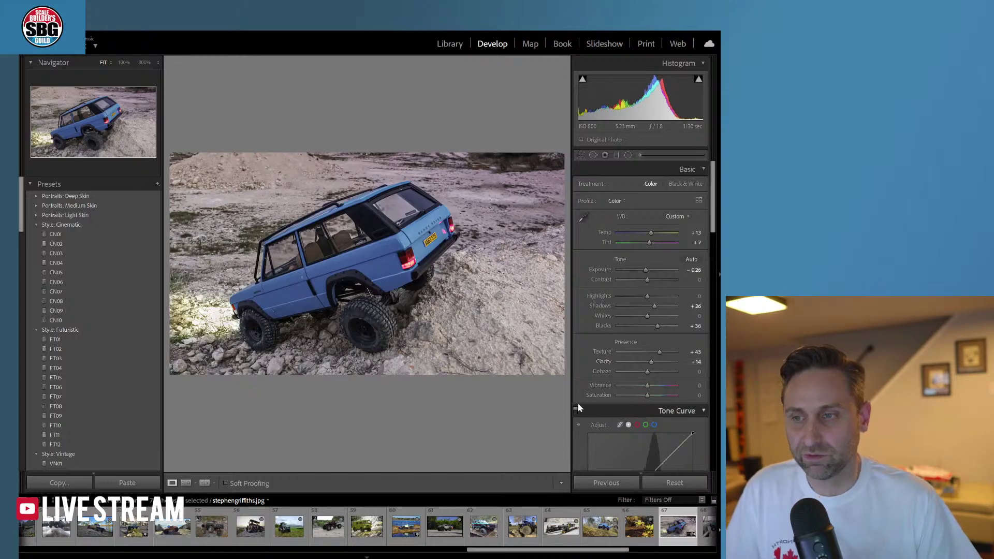
# - Apply the Medium vignetting preset to the blue off-roader photo
pyautogui.scroll(-15, 137, 400)
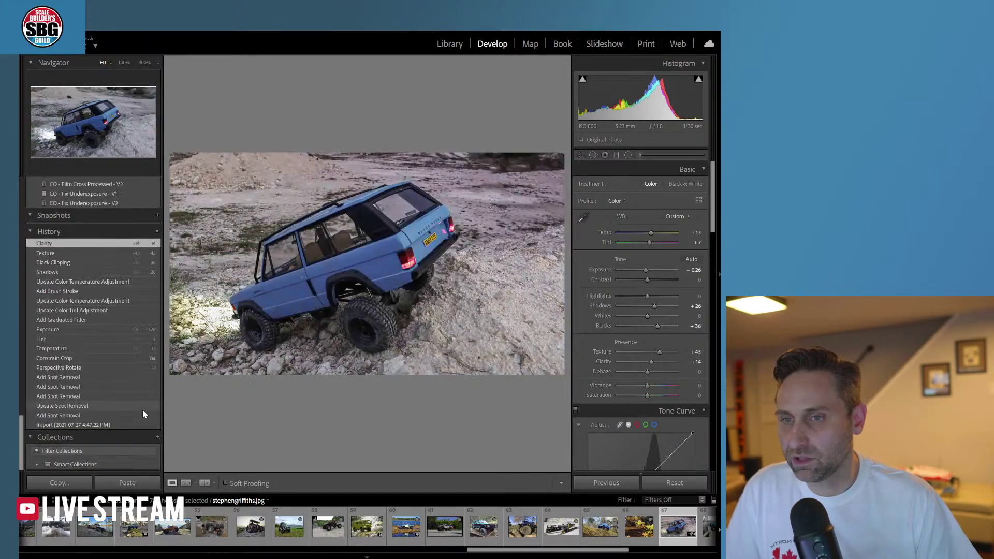
pyautogui.scroll(5, 124, 337)
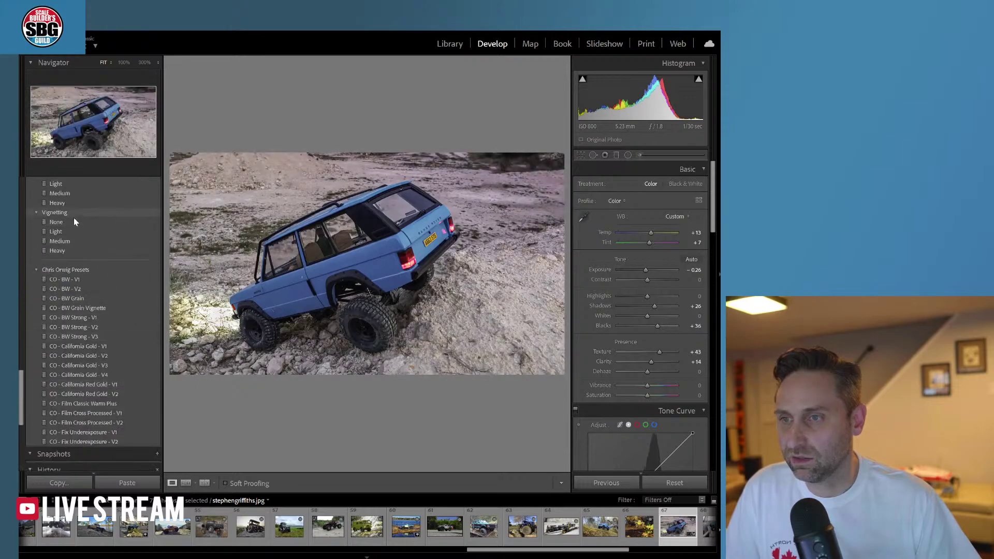
pyautogui.click(67, 240)
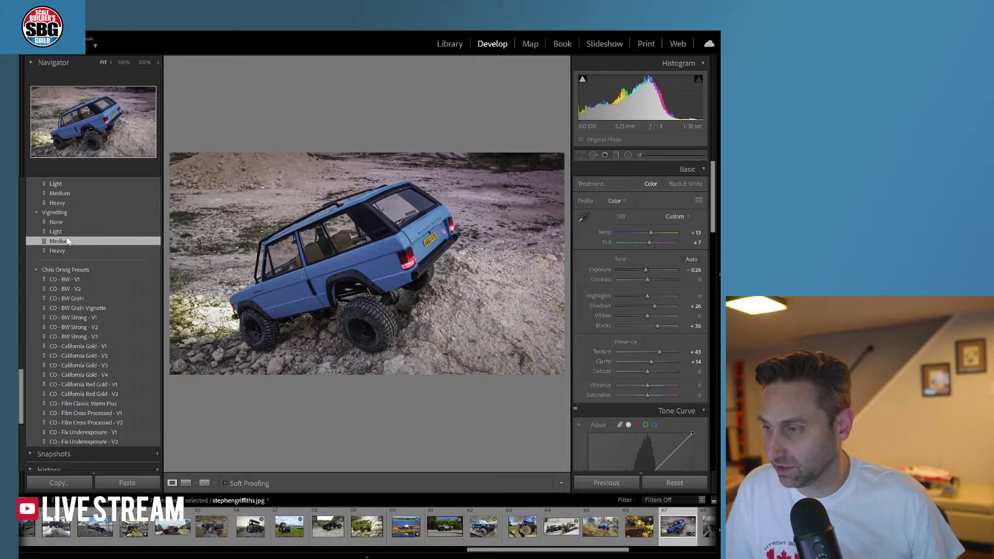
pyautogui.click(60, 241)
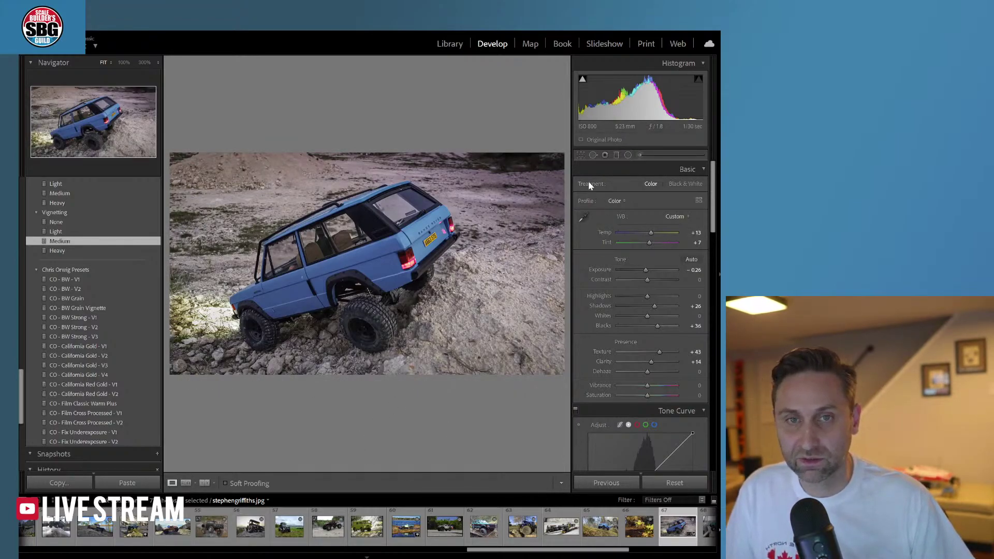
# - Adjust the brush mask on the bright ground to temp 100, tint -10, exposure -0.51, contrast -77, clarity -12 and hue 1.0
pyautogui.click(639, 156)
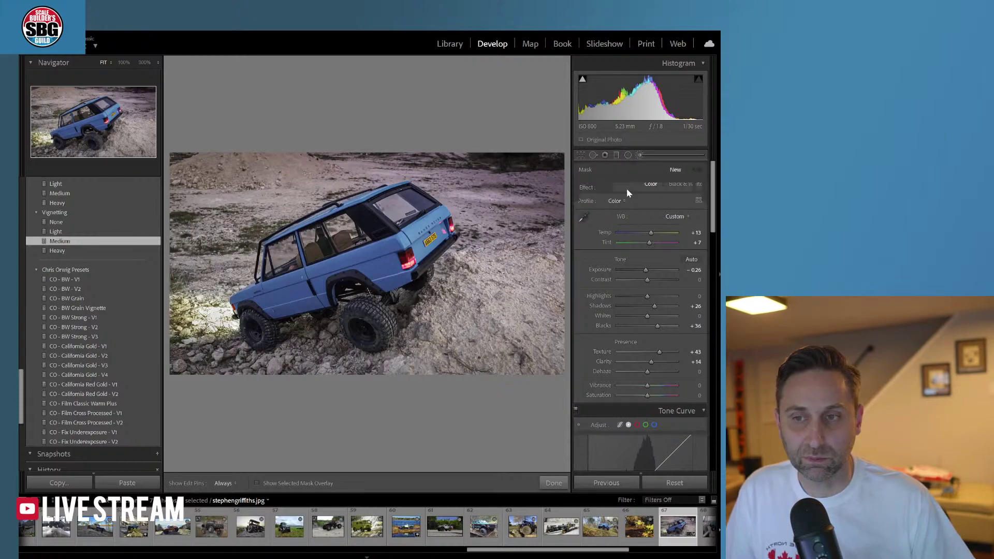
pyautogui.click(189, 310)
pyautogui.moveTo(644, 222)
pyautogui.mouseDown()
pyautogui.moveTo(634, 226)
pyautogui.moveTo(676, 201)
pyautogui.moveTo(651, 206)
pyautogui.mouseUp()
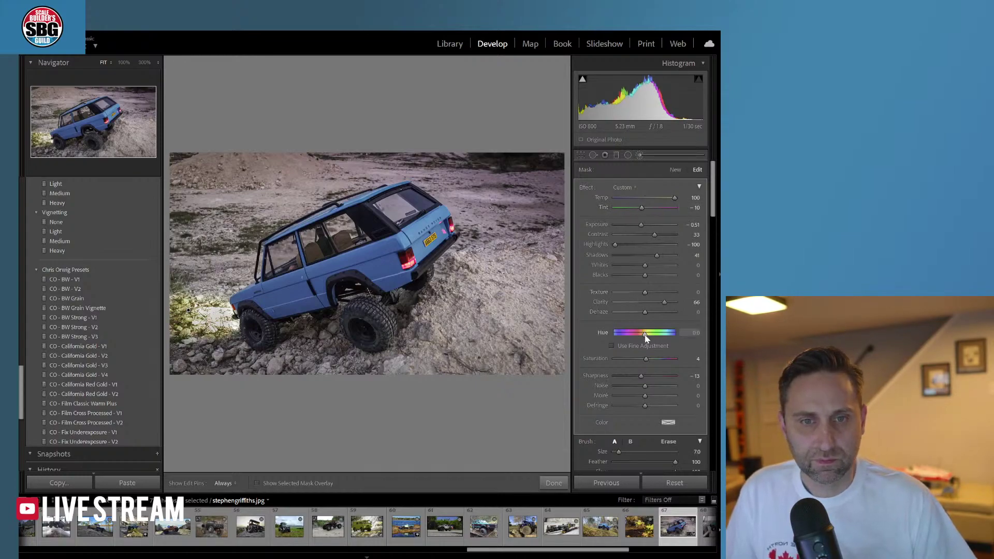
pyautogui.moveTo(646, 337)
pyautogui.mouseDown()
pyautogui.moveTo(657, 335)
pyautogui.moveTo(645, 336)
pyautogui.mouseUp()
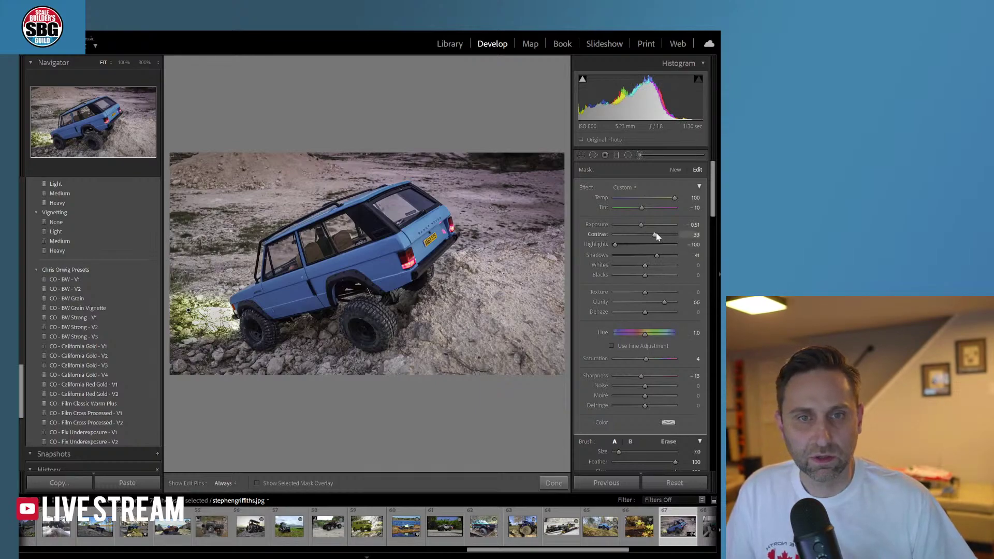
pyautogui.moveTo(630, 235); pyautogui.dragTo(623, 236)
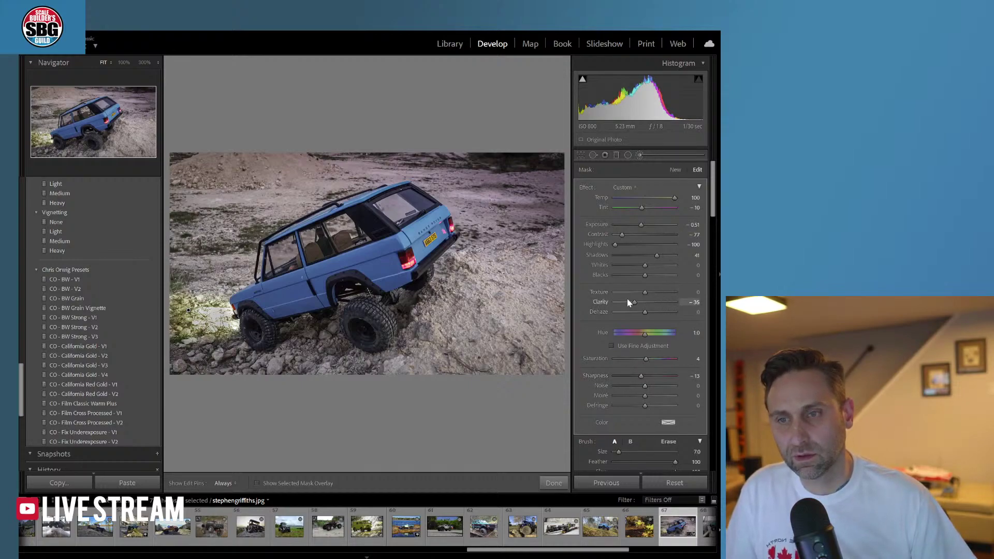
pyautogui.moveTo(628, 302); pyautogui.dragTo(641, 302)
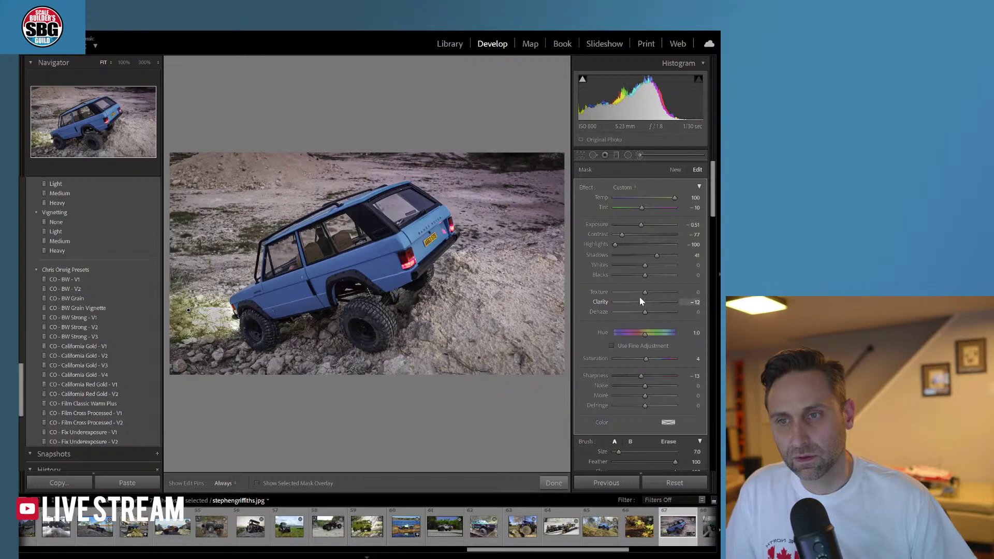
pyautogui.click(553, 483)
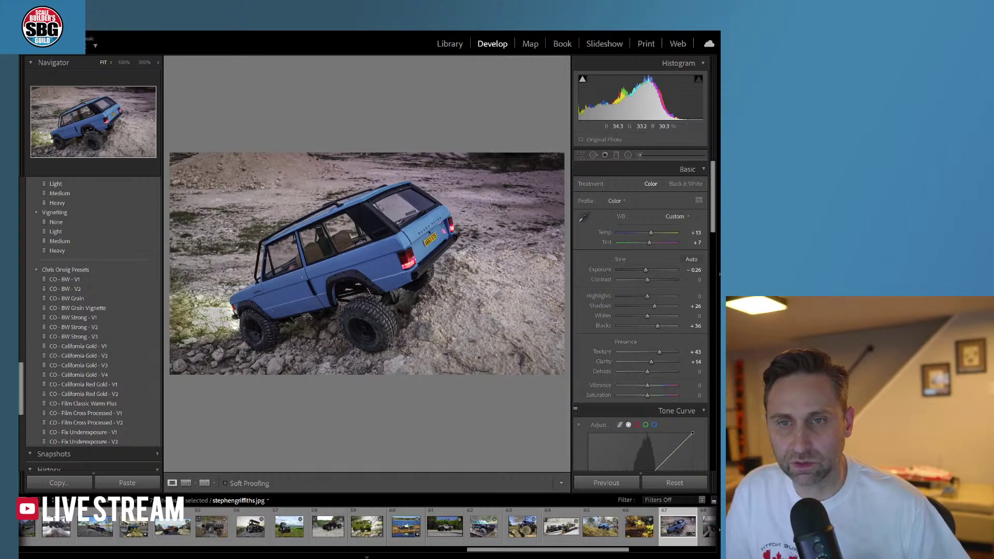
# - Set the photo's blue hue to -9, and raise the orange saturation to +67 and yellow saturation to +42
pyautogui.moveTo(713, 215); pyautogui.dragTo(717, 266)
pyautogui.scroll(-3, 694, 222)
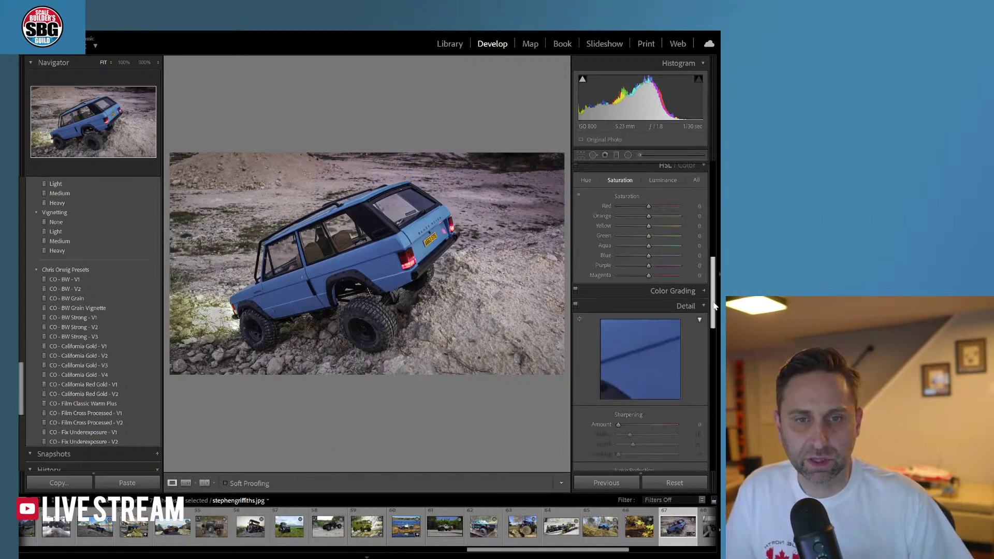
pyautogui.click(586, 184)
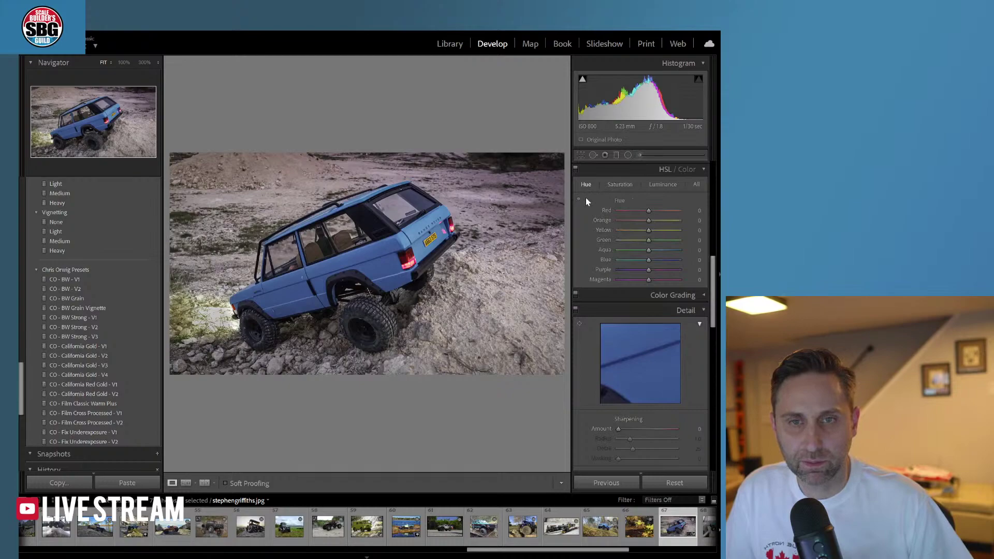
pyautogui.moveTo(649, 260)
pyautogui.mouseDown()
pyautogui.moveTo(661, 260)
pyautogui.moveTo(628, 261)
pyautogui.moveTo(685, 261)
pyautogui.moveTo(621, 263)
pyautogui.moveTo(648, 256)
pyautogui.mouseUp()
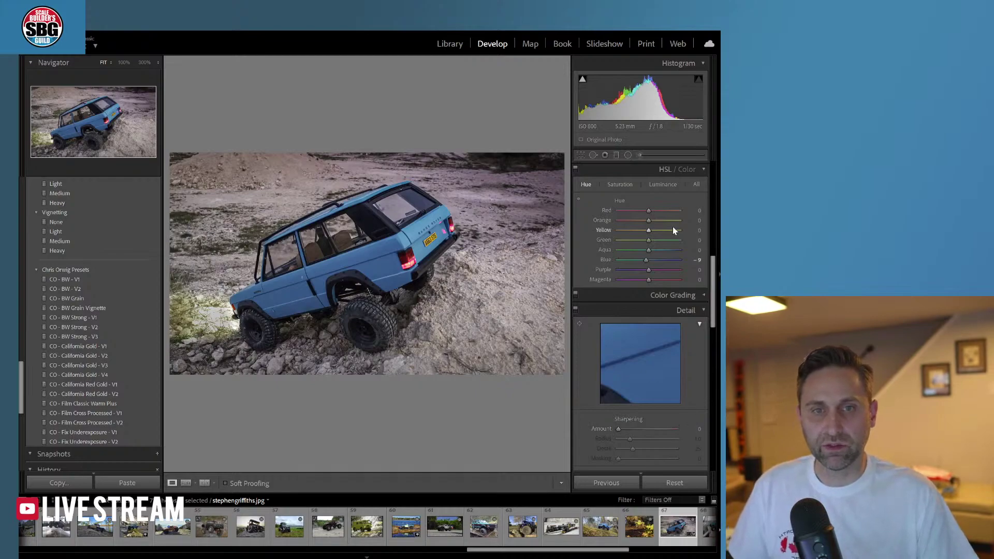
pyautogui.moveTo(649, 220)
pyautogui.mouseDown()
pyautogui.moveTo(673, 221)
pyautogui.moveTo(641, 220)
pyautogui.moveTo(671, 222)
pyautogui.moveTo(652, 231)
pyautogui.moveTo(672, 231)
pyautogui.moveTo(661, 231)
pyautogui.mouseUp()
pyautogui.click(619, 185)
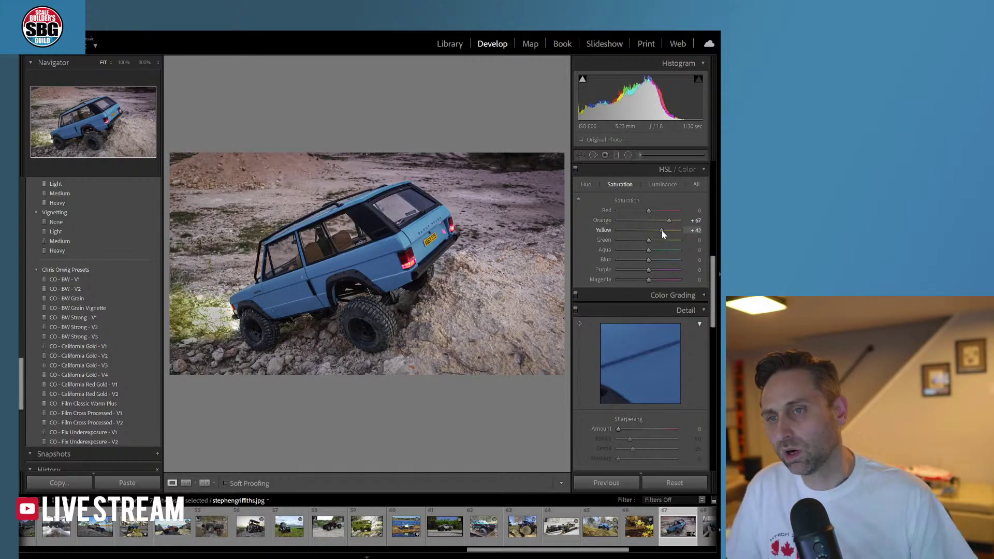
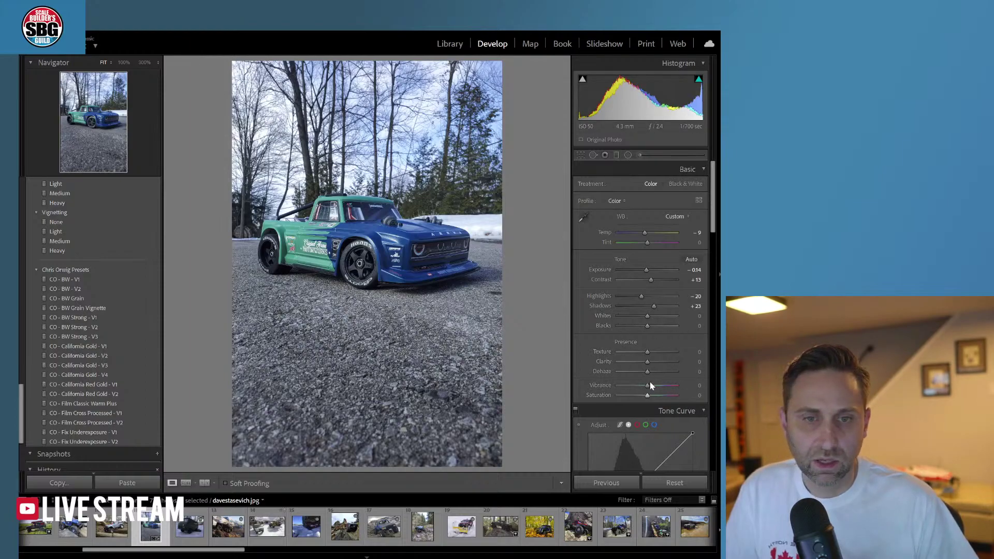
# - Set the green and blue truck photo's texture to +43, clarity to +31, vibrance to +31 and saturation to +13
pyautogui.moveTo(648, 352)
pyautogui.mouseDown()
pyautogui.moveTo(660, 352)
pyautogui.moveTo(656, 363)
pyautogui.mouseUp()
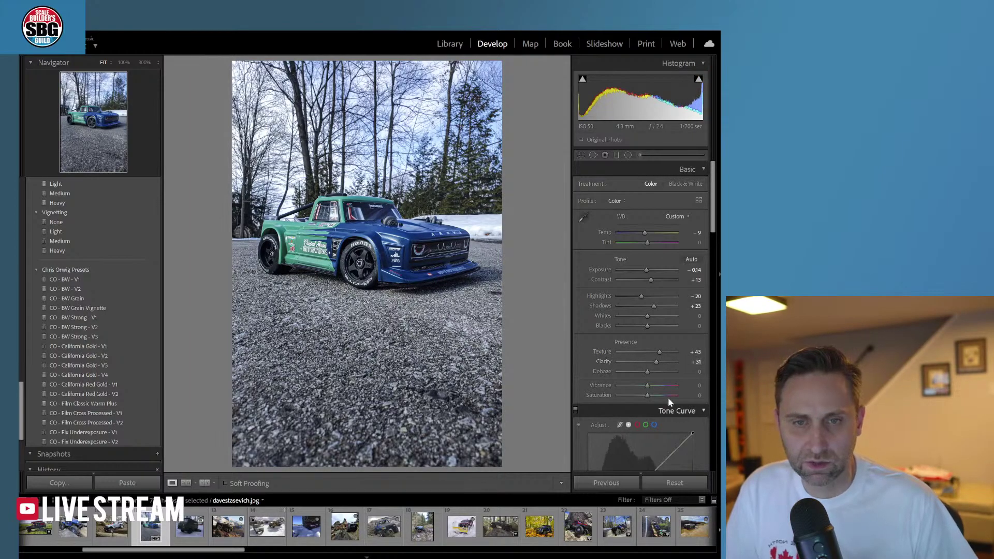
pyautogui.moveTo(647, 386); pyautogui.dragTo(659, 387)
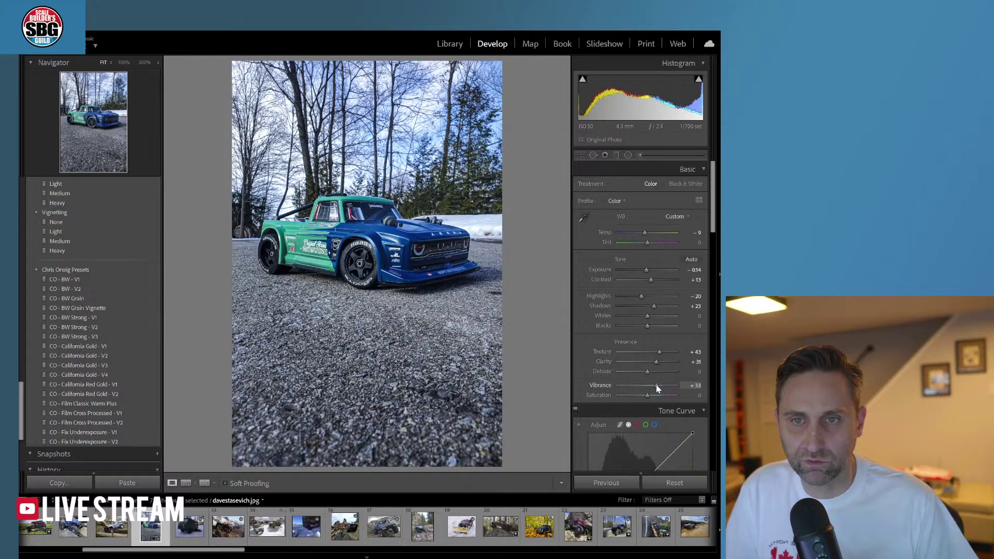
pyautogui.moveTo(648, 398); pyautogui.dragTo(652, 400)
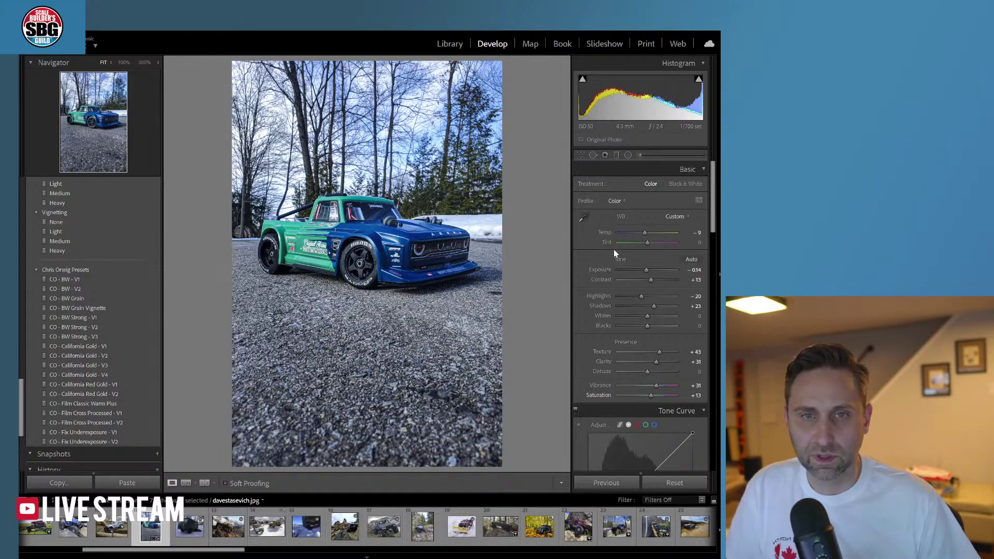
# - Draw a horizontal graduated filter upward from the photo's lower edge past the truck, set its temp to -14, and inspect the truck up close
pyautogui.click(616, 155)
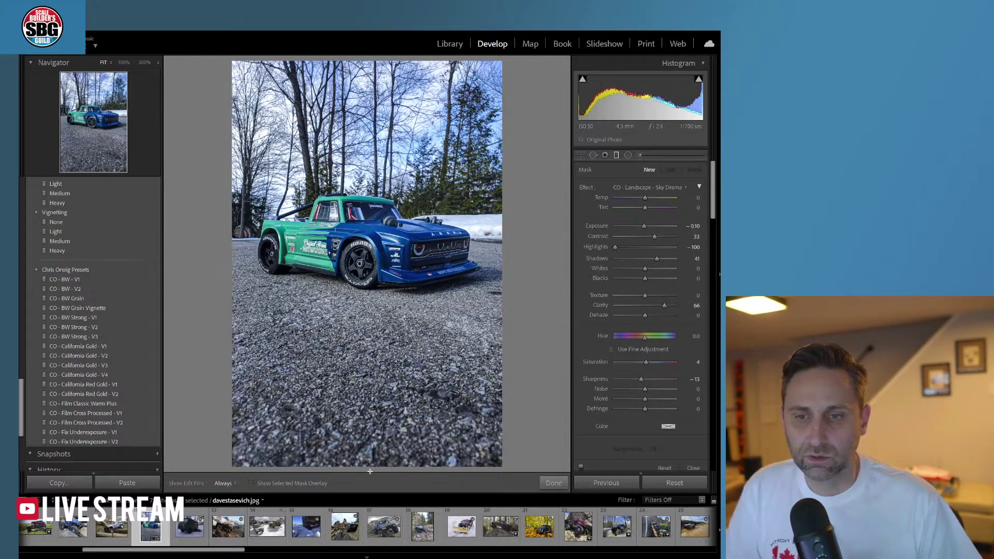
pyautogui.moveTo(371, 471); pyautogui.dragTo(368, 133)
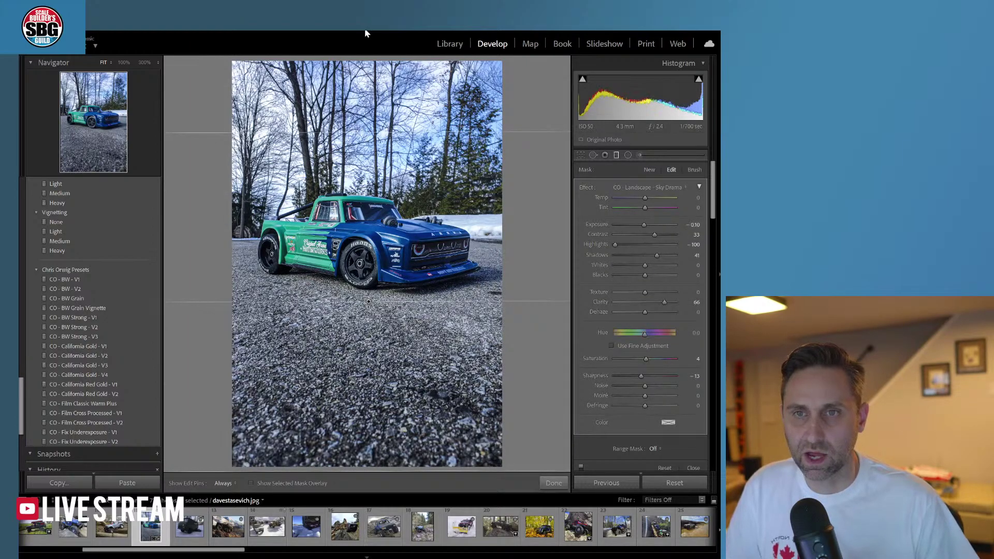
pyautogui.moveTo(645, 198); pyautogui.dragTo(639, 200)
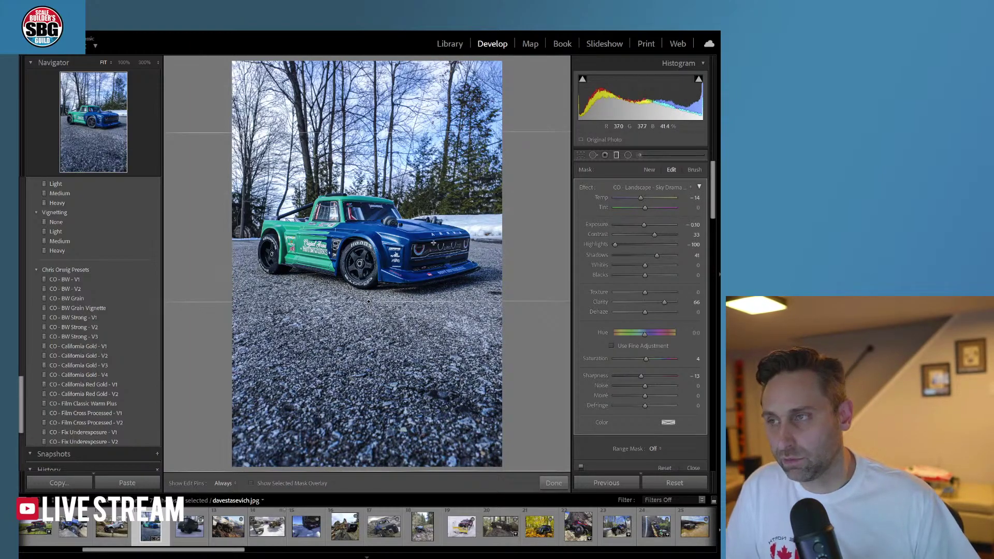
pyautogui.click(553, 483)
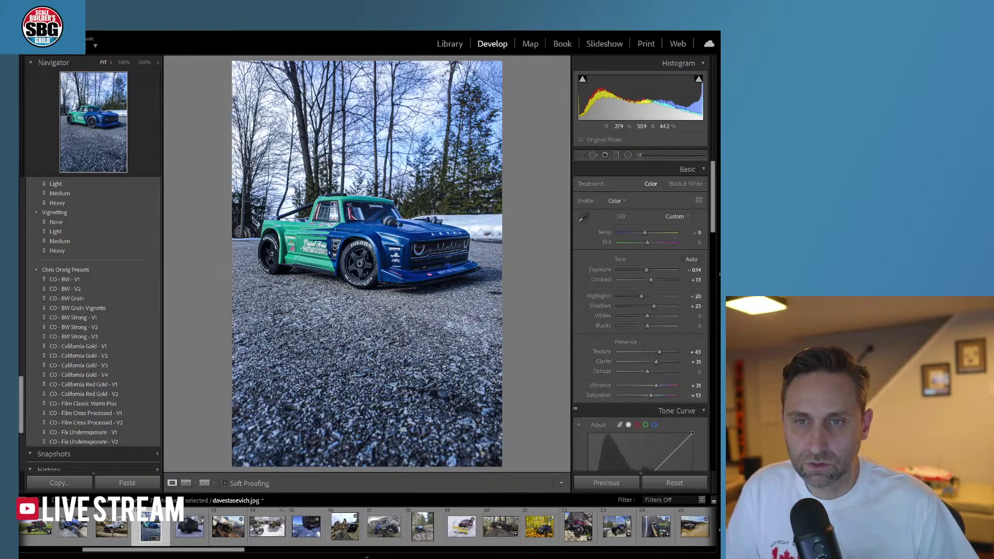
pyautogui.click(397, 250)
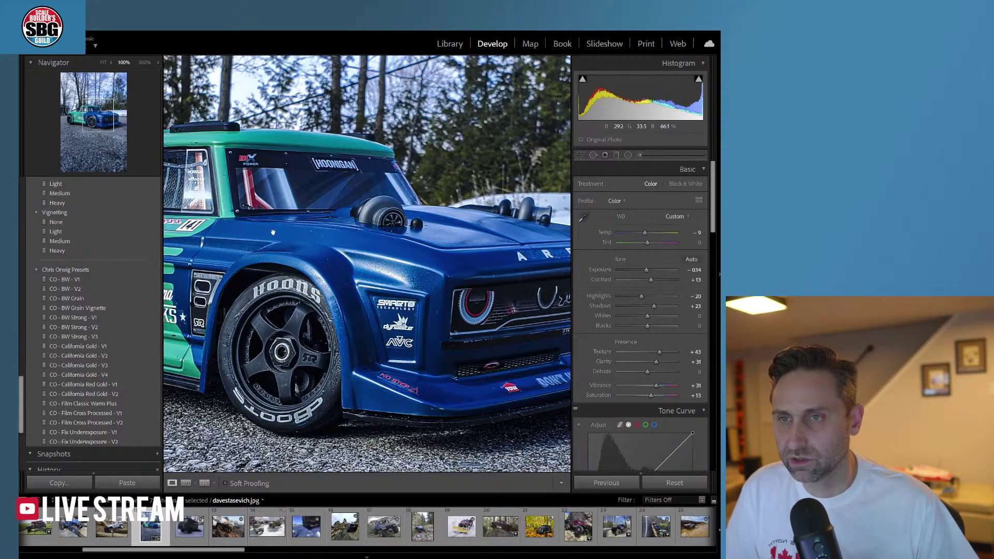
pyautogui.click(316, 241)
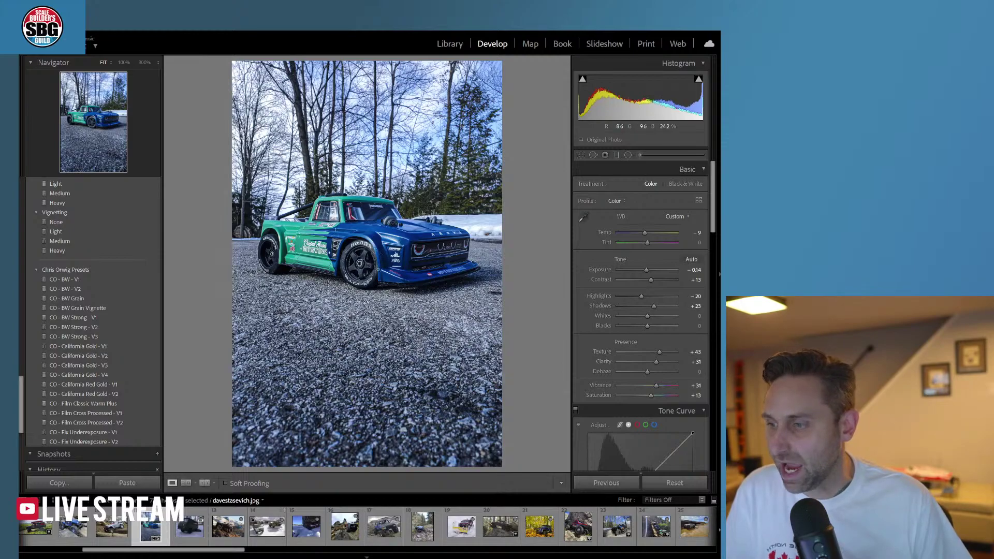
# - Draw a graduated filter downward from the photo's upper edge to the truck's roof, using the CO - Landscape - Sky Drama effect
pyautogui.click(616, 154)
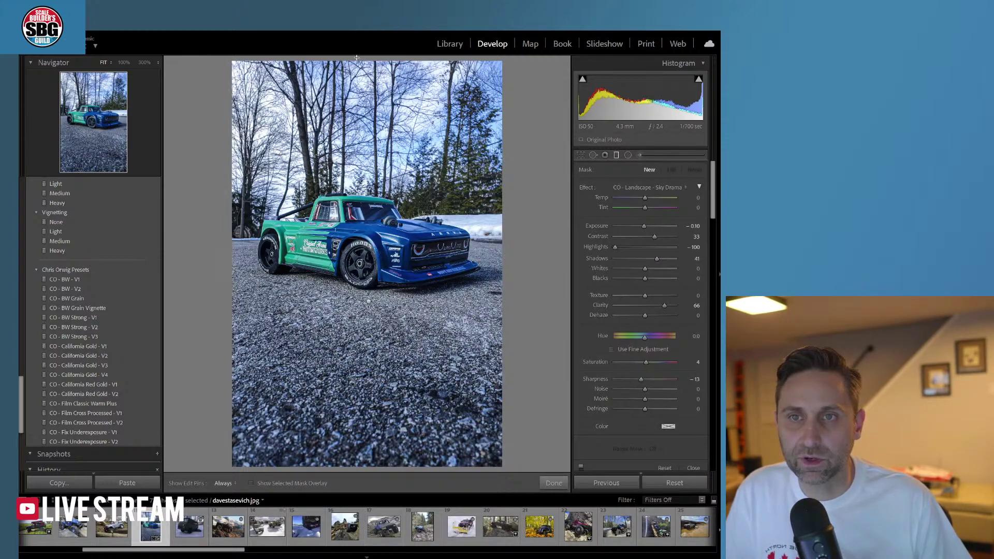
pyautogui.moveTo(357, 58); pyautogui.dragTo(354, 187)
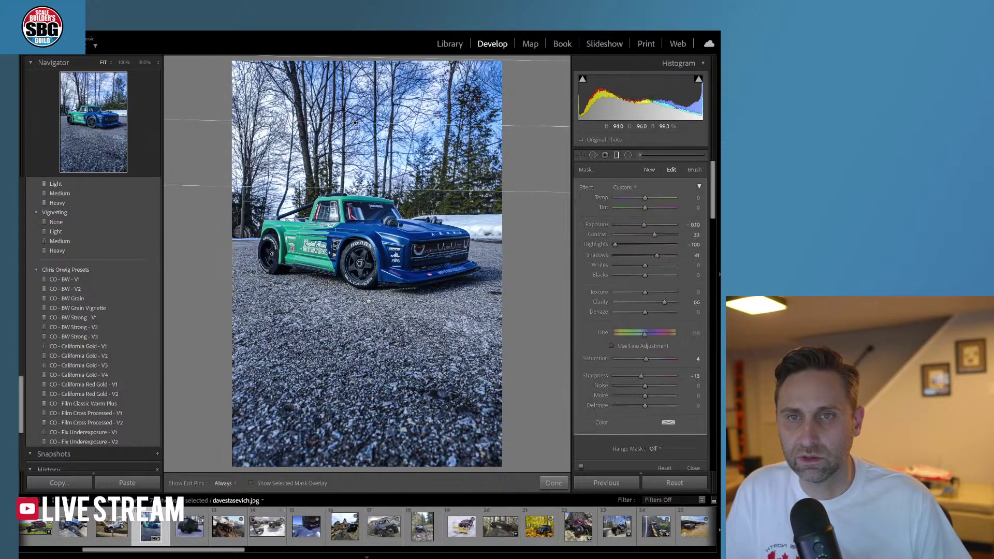
pyautogui.click(553, 483)
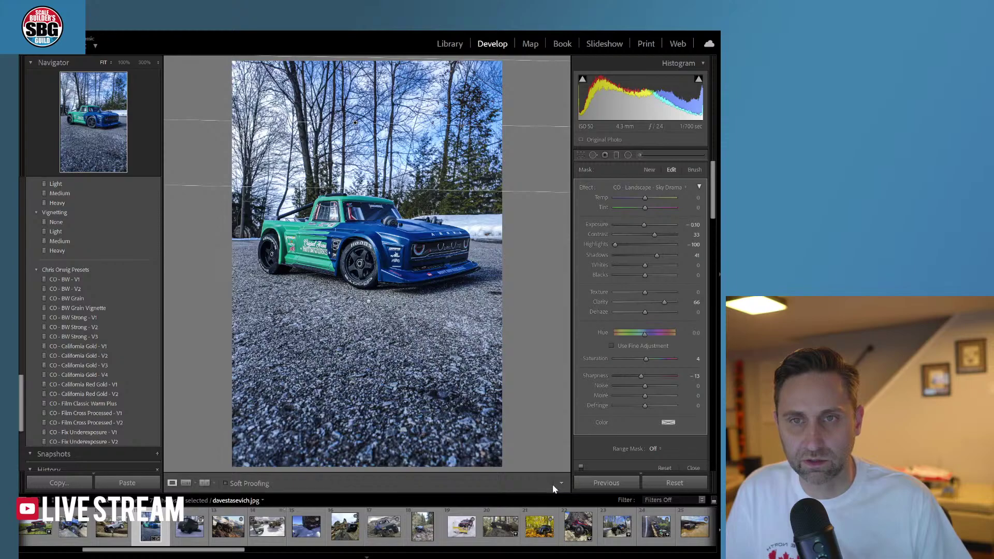
# - Set the truck photo's green saturation to +10, aqua saturation to +71 and blue saturation to -3, and raise the aqua luminance to +15
pyautogui.scroll(-5, 713, 212)
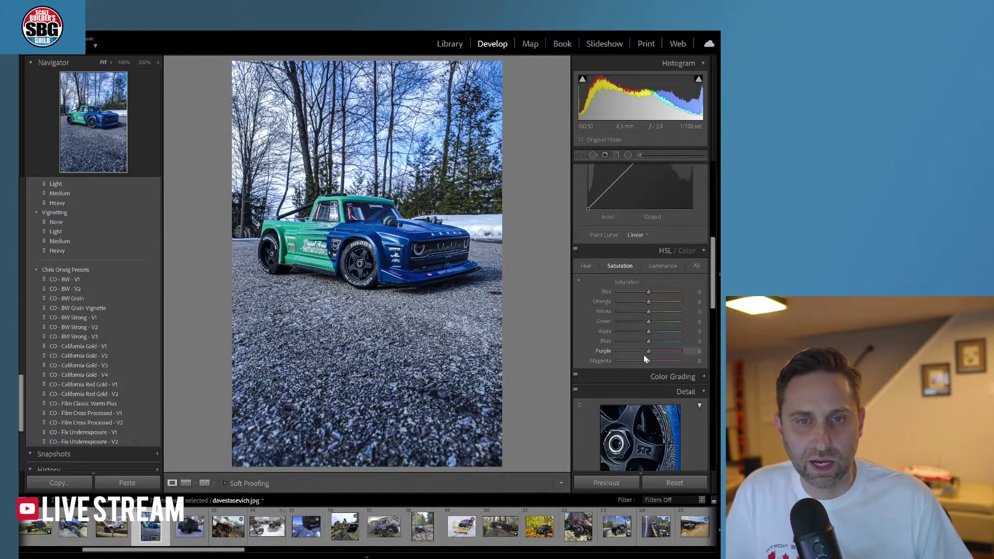
pyautogui.moveTo(663, 319)
pyautogui.mouseDown()
pyautogui.moveTo(631, 316)
pyautogui.moveTo(666, 335)
pyautogui.mouseUp()
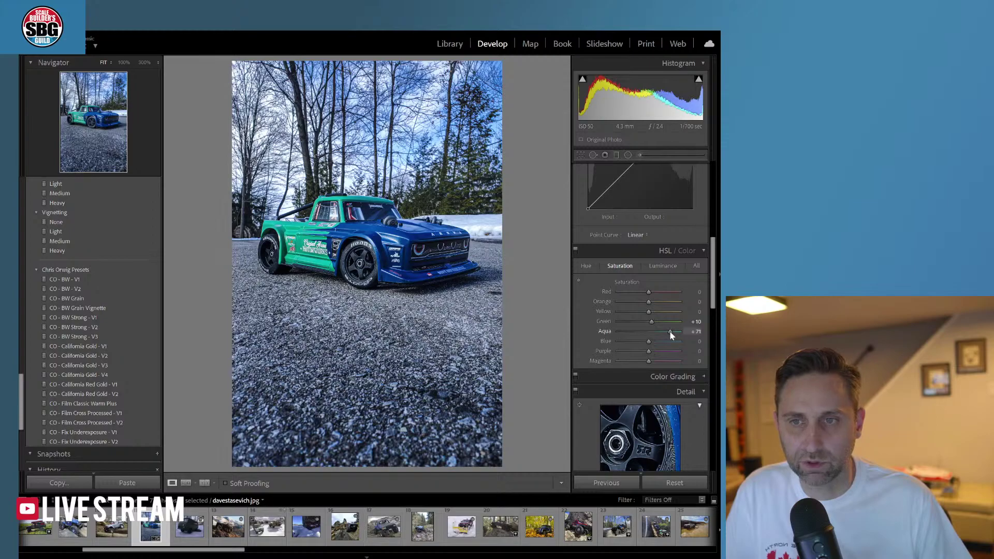
pyautogui.moveTo(648, 342)
pyautogui.mouseDown()
pyautogui.moveTo(660, 343)
pyautogui.moveTo(648, 341)
pyautogui.mouseUp()
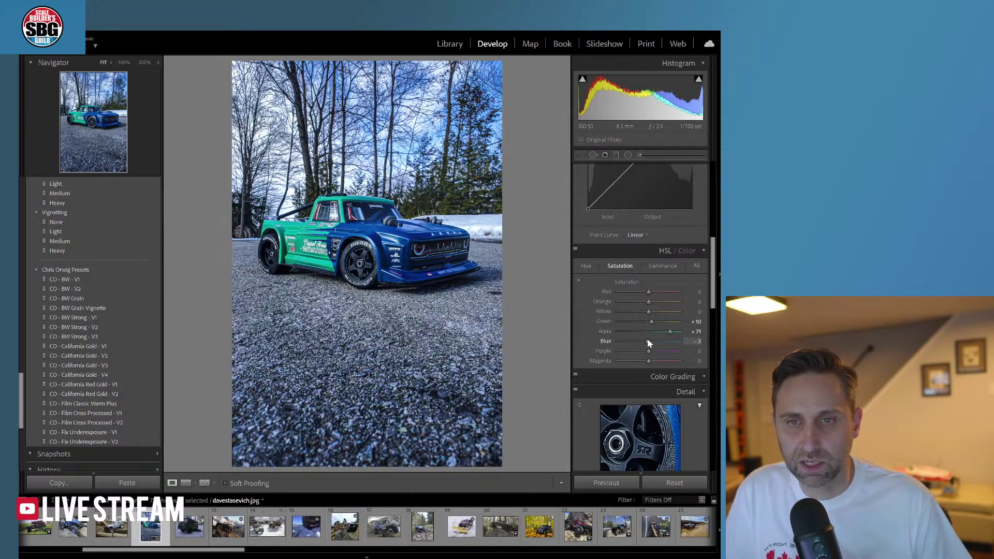
pyautogui.click(664, 265)
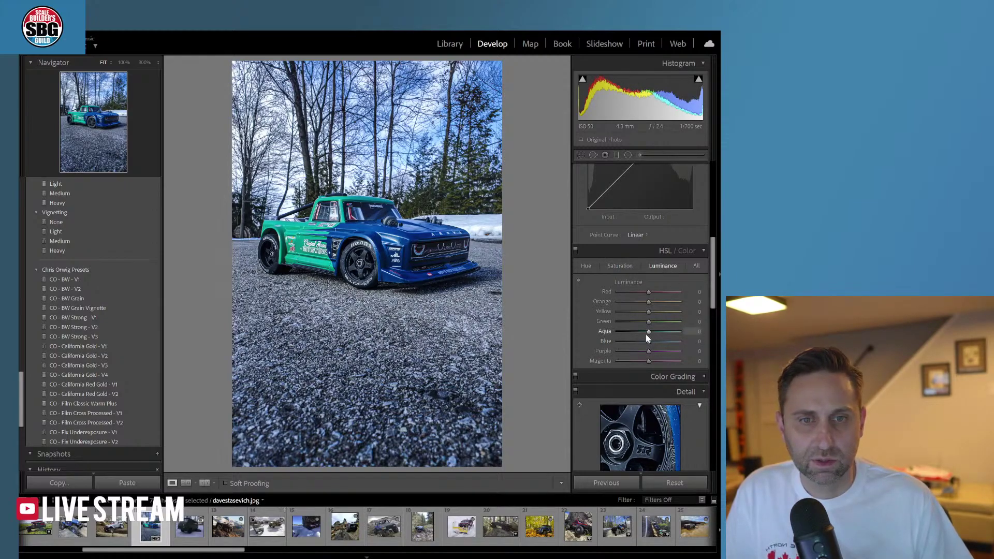
pyautogui.moveTo(648, 332)
pyautogui.mouseDown()
pyautogui.moveTo(635, 331)
pyautogui.moveTo(655, 331)
pyautogui.mouseUp()
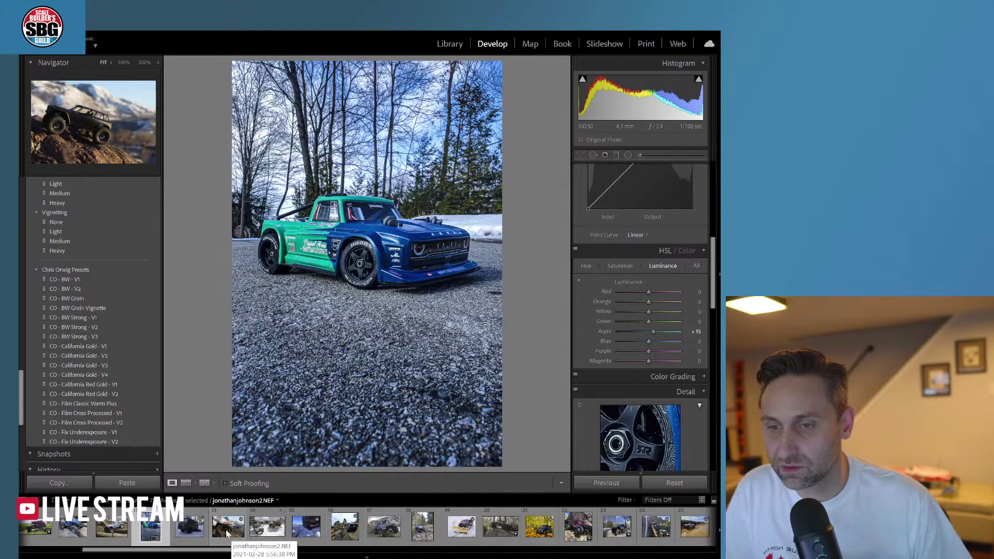
# - Open the photo of the red off-road truck tilted on a rock, and inspect its undercarriage and worn front bodywork up close
pyautogui.scroll(-10, 226, 526)
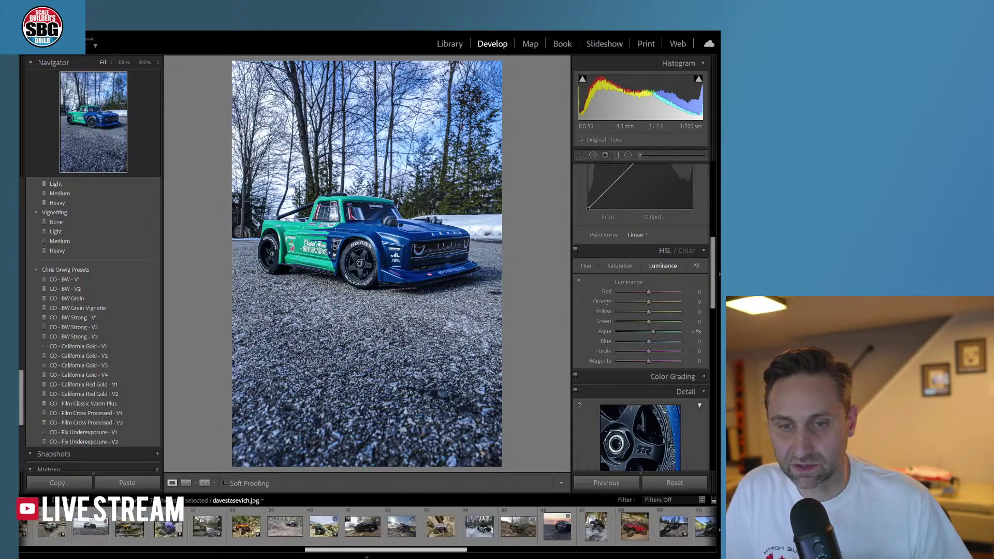
pyautogui.scroll(-4, 363, 526)
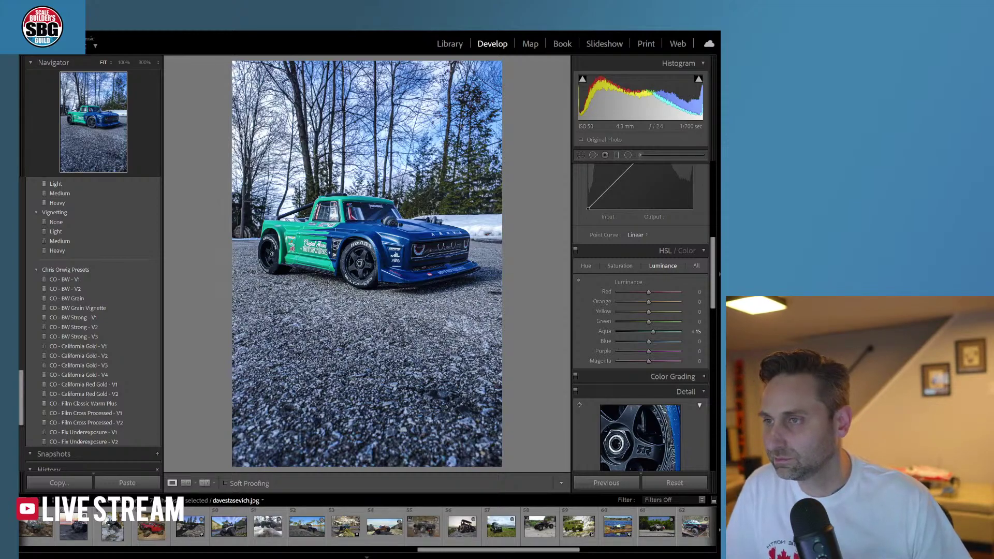
pyautogui.click(465, 533)
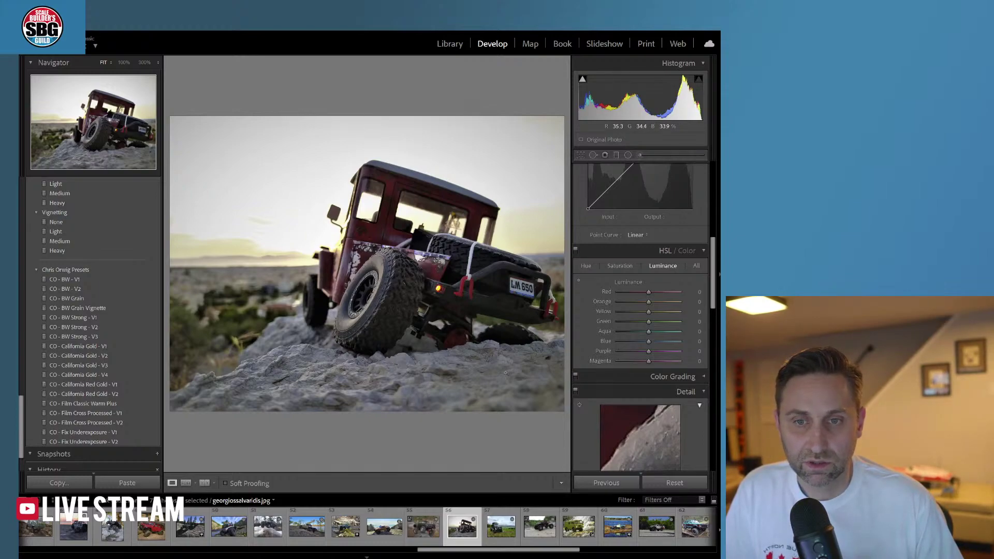
pyautogui.click(453, 381)
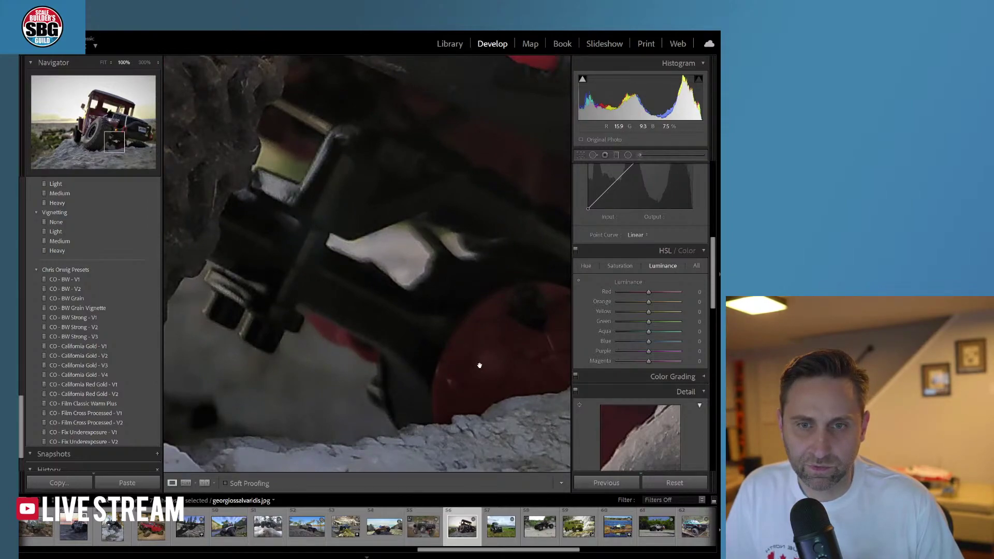
pyautogui.click(463, 353)
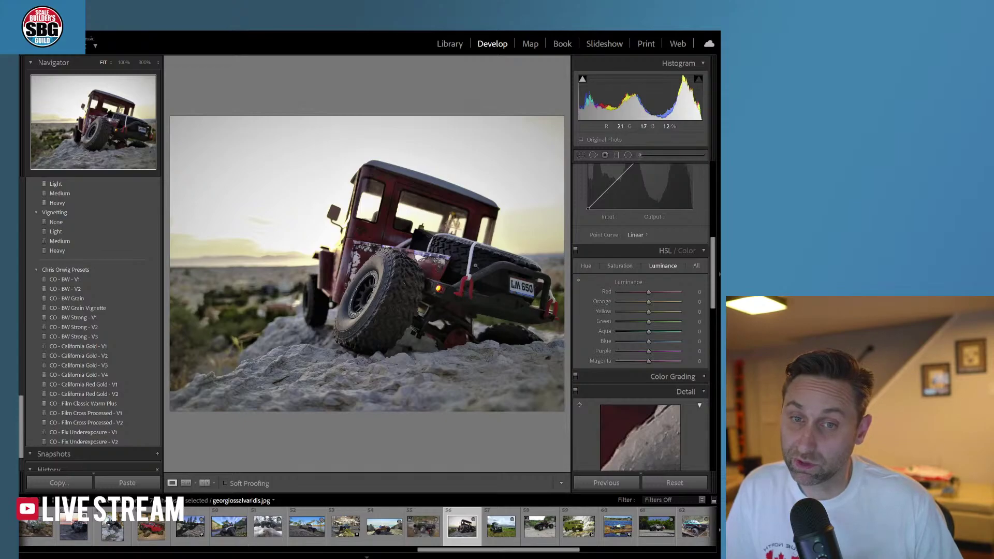
pyautogui.moveTo(475, 265); pyautogui.dragTo(446, 321)
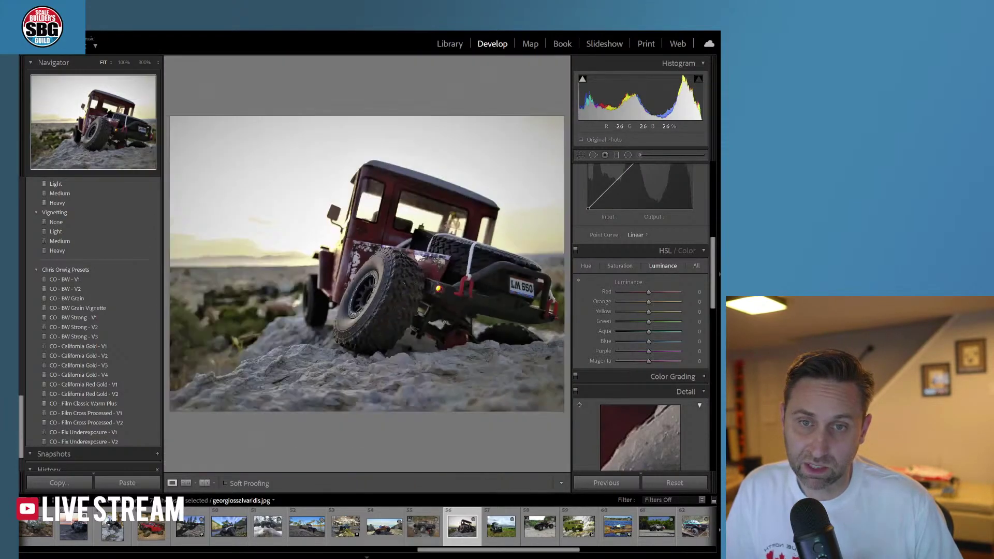
pyautogui.click(354, 256)
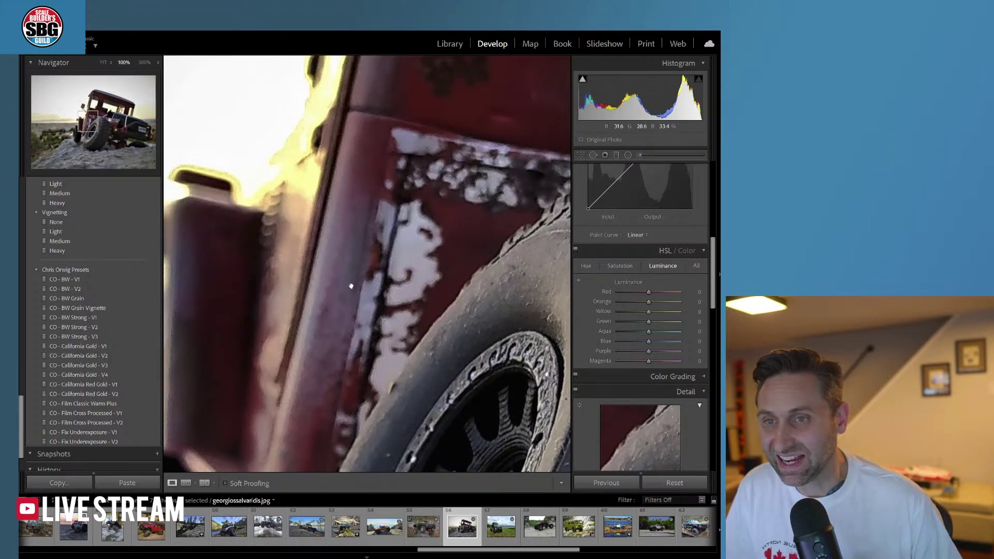
pyautogui.click(348, 284)
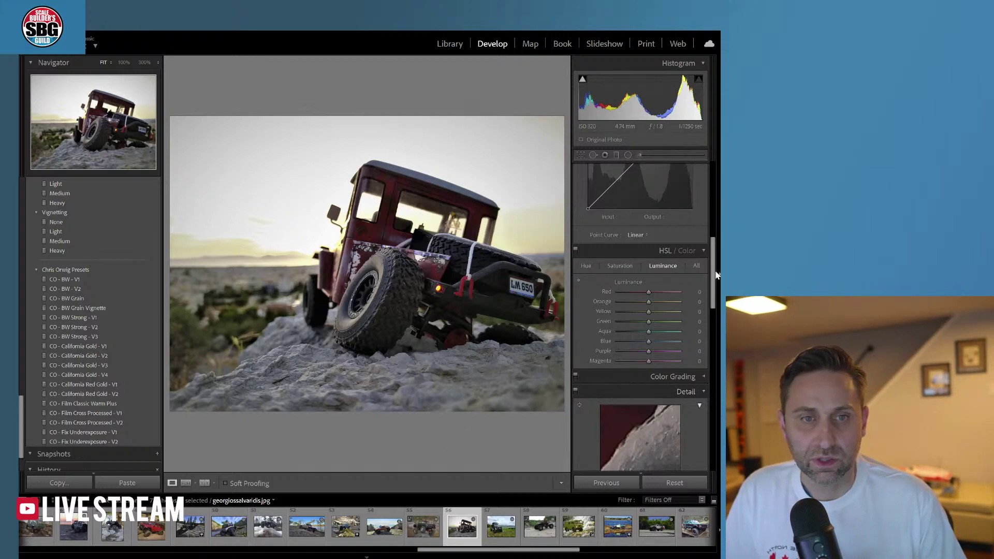
# - Set the red truck photo's temp to +13, exposure to -0.49, shadows to +23, texture to +51 and clarity to -31
pyautogui.scroll(5, 717, 275)
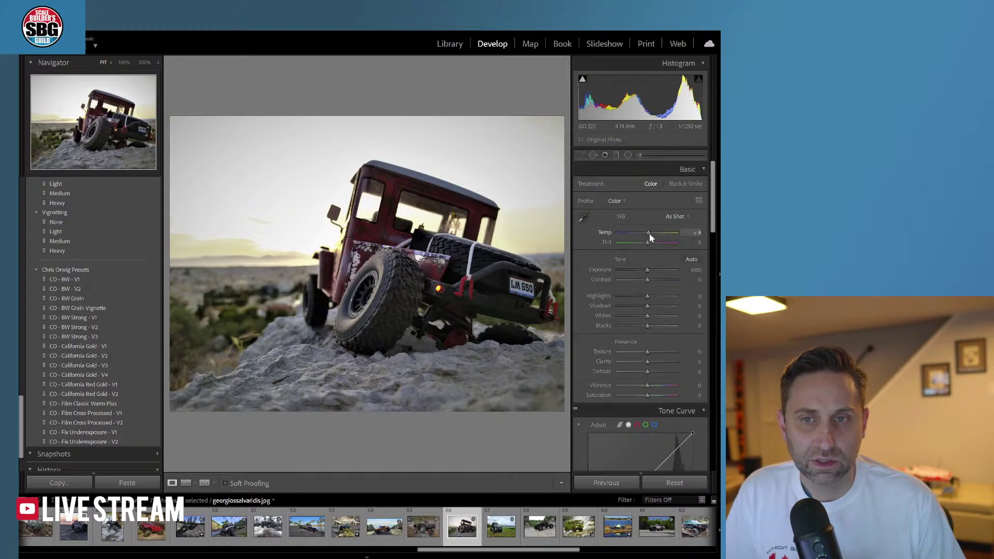
pyautogui.moveTo(649, 234); pyautogui.dragTo(652, 233)
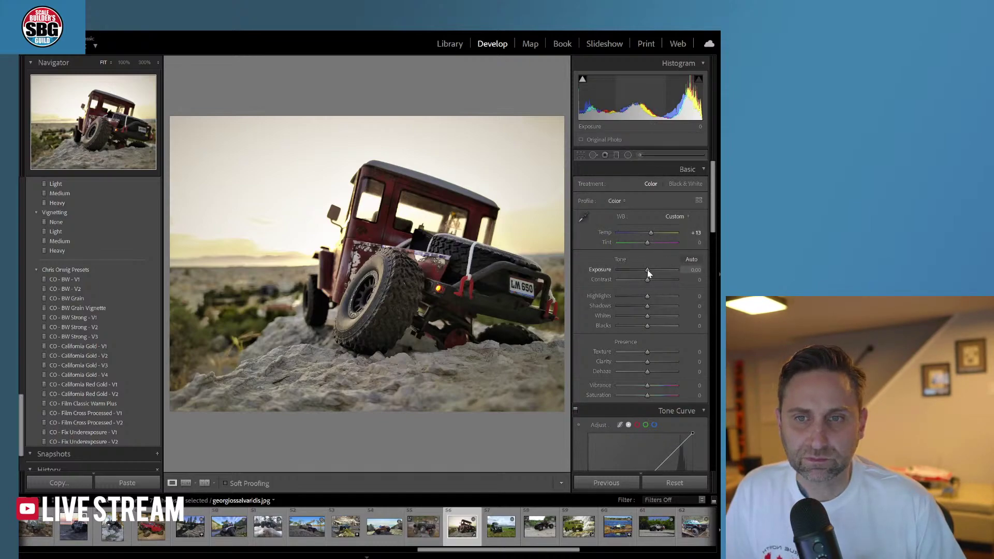
pyautogui.moveTo(647, 269); pyautogui.dragTo(644, 270)
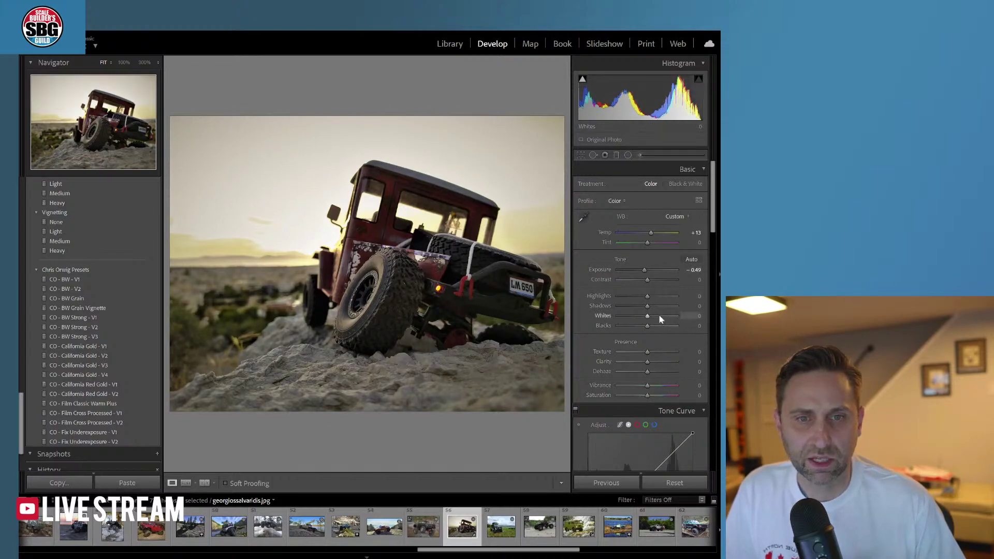
pyautogui.moveTo(647, 306); pyautogui.dragTo(653, 307)
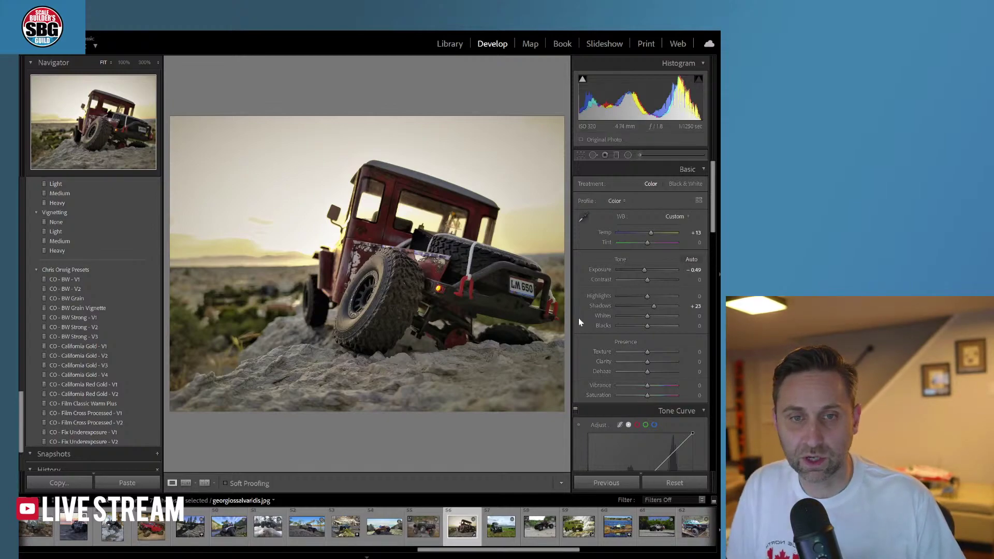
pyautogui.moveTo(648, 354)
pyautogui.mouseDown()
pyautogui.moveTo(664, 353)
pyautogui.moveTo(636, 367)
pyautogui.mouseUp()
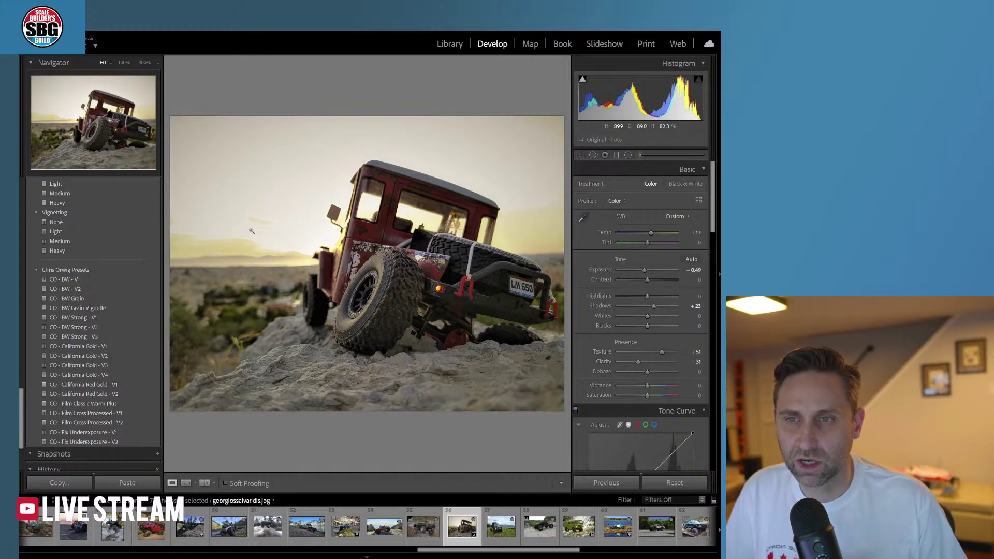
# - Brush a mask over the small clouds in the sky beside the truck, apply the Clarity effect, and set its clarity and texture to -100
pyautogui.click(640, 154)
pyautogui.moveTo(267, 222)
pyautogui.mouseDown()
pyautogui.moveTo(207, 238)
pyautogui.moveTo(295, 248)
pyautogui.moveTo(181, 251)
pyautogui.moveTo(180, 238)
pyautogui.moveTo(188, 242)
pyautogui.moveTo(169, 248)
pyautogui.moveTo(300, 261)
pyautogui.moveTo(268, 258)
pyautogui.mouseUp()
pyautogui.press('h')
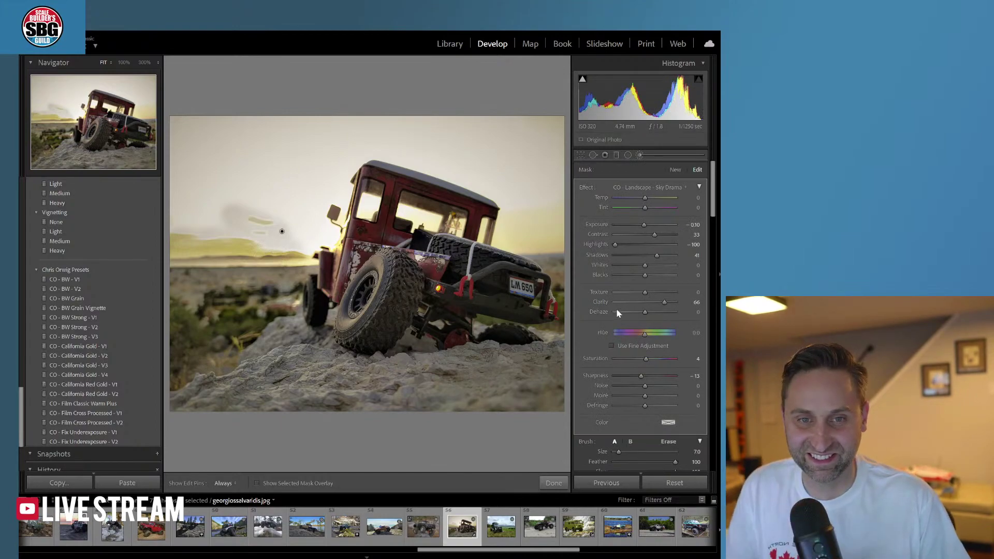
pyautogui.click(654, 188)
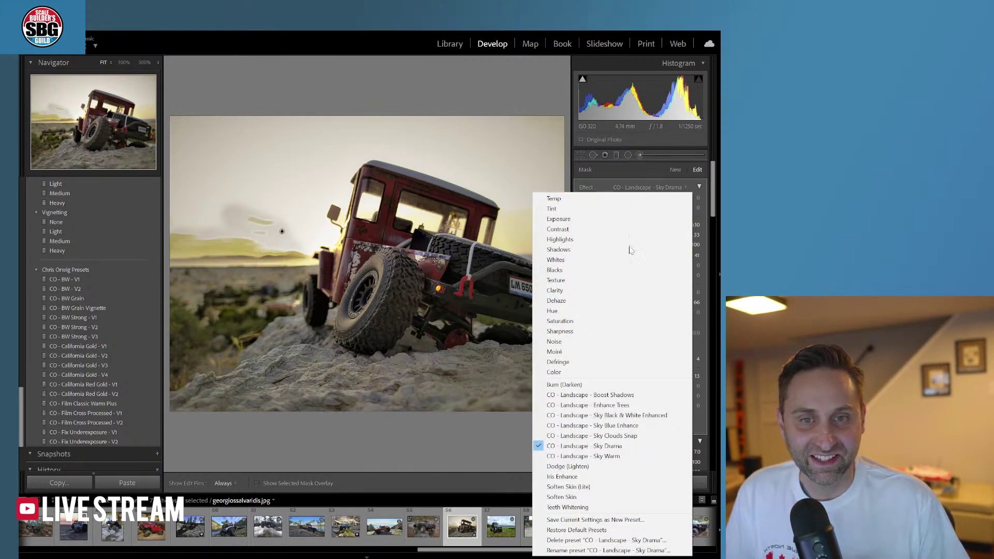
pyautogui.click(588, 291)
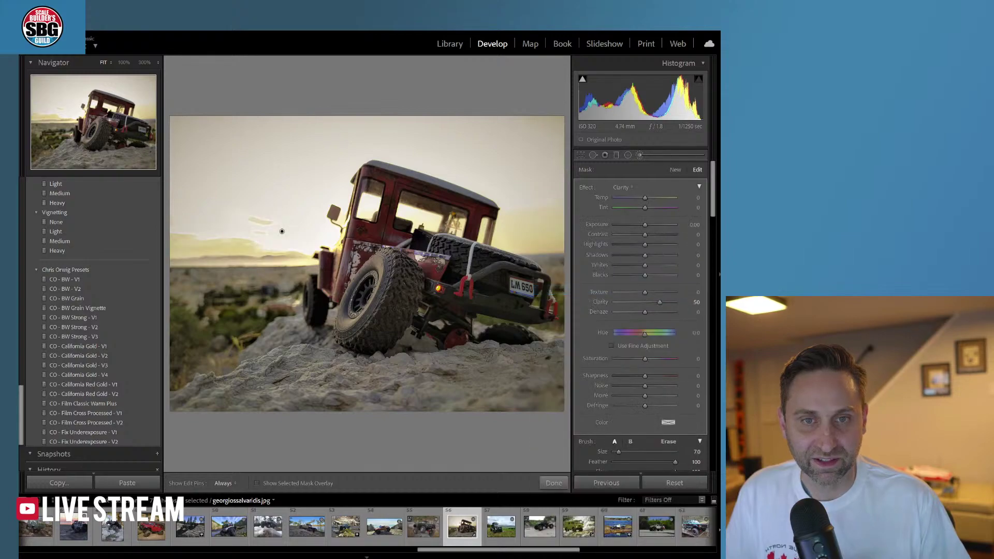
pyautogui.moveTo(660, 302); pyautogui.dragTo(609, 301)
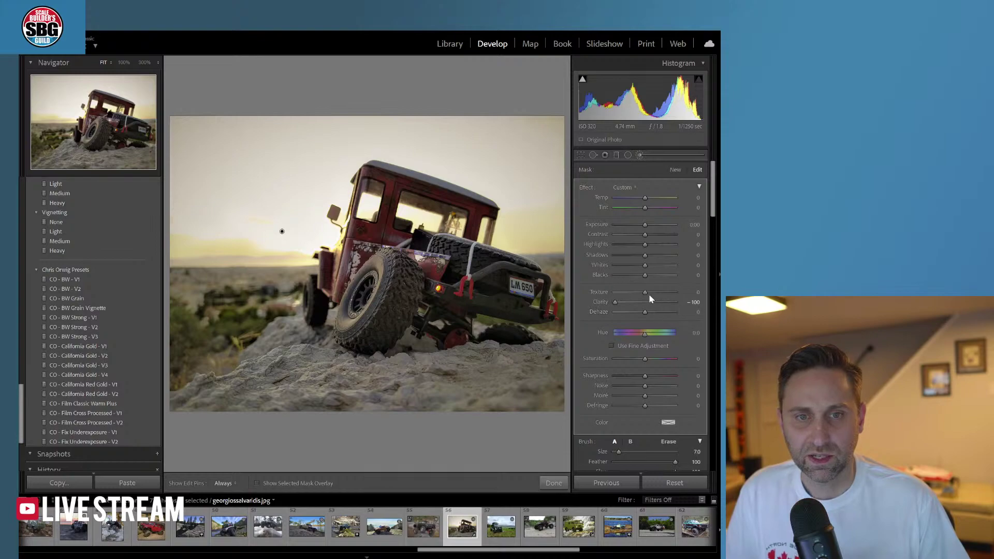
pyautogui.moveTo(645, 293); pyautogui.dragTo(614, 293)
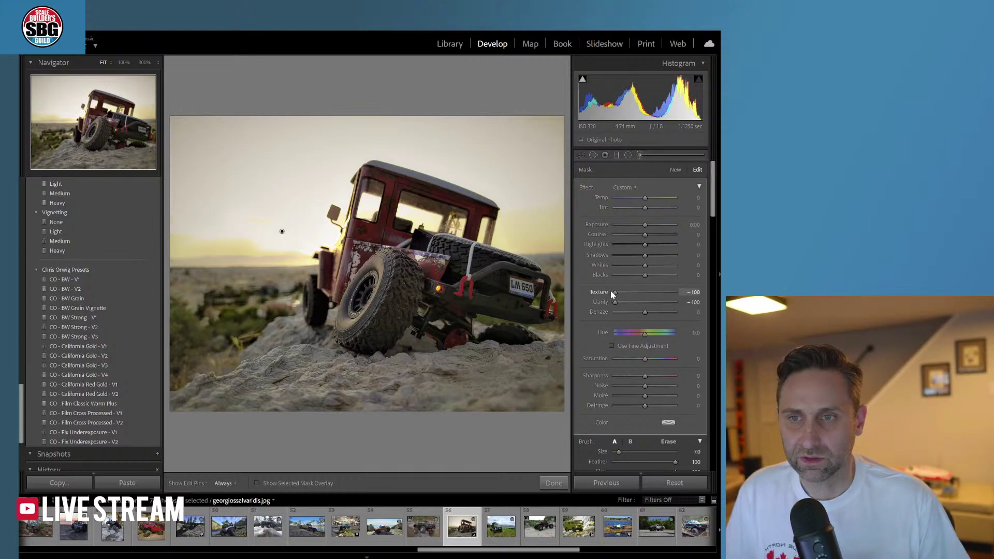
pyautogui.click(553, 483)
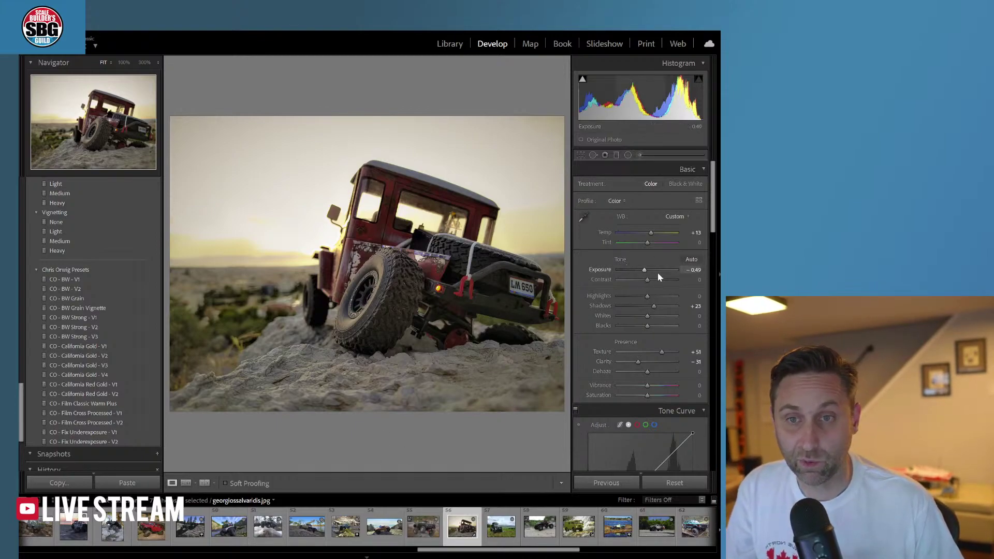
# - Raise the red truck photo's vibrance to +26 and its overall saturation to +9
pyautogui.moveTo(713, 203); pyautogui.dragTo(716, 232)
pyautogui.moveTo(655, 256); pyautogui.dragTo(651, 267)
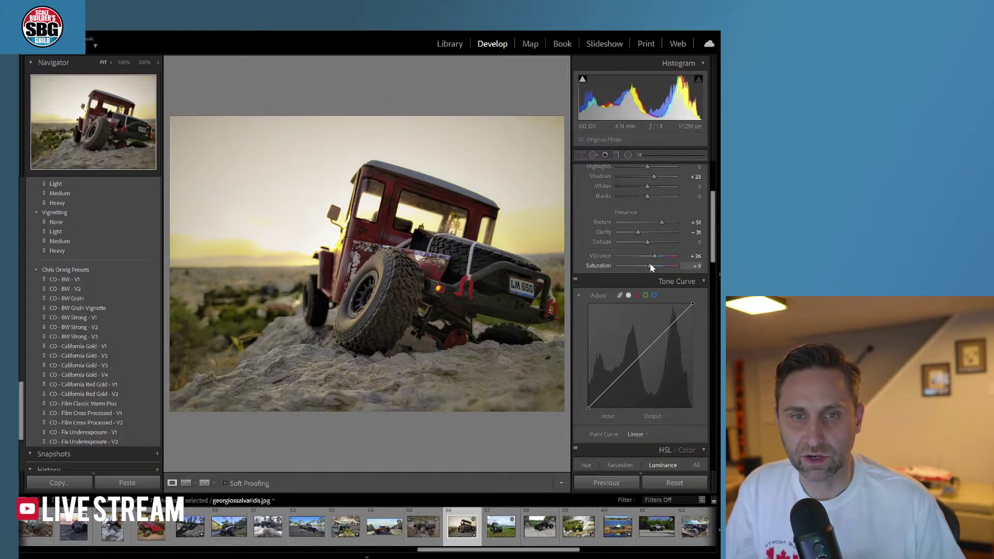
# - Set the photo's green luminance to +58 and red luminance to +63, and raise the red saturation to +40 and yellow saturation to +18
pyautogui.moveTo(714, 247); pyautogui.dragTo(713, 310)
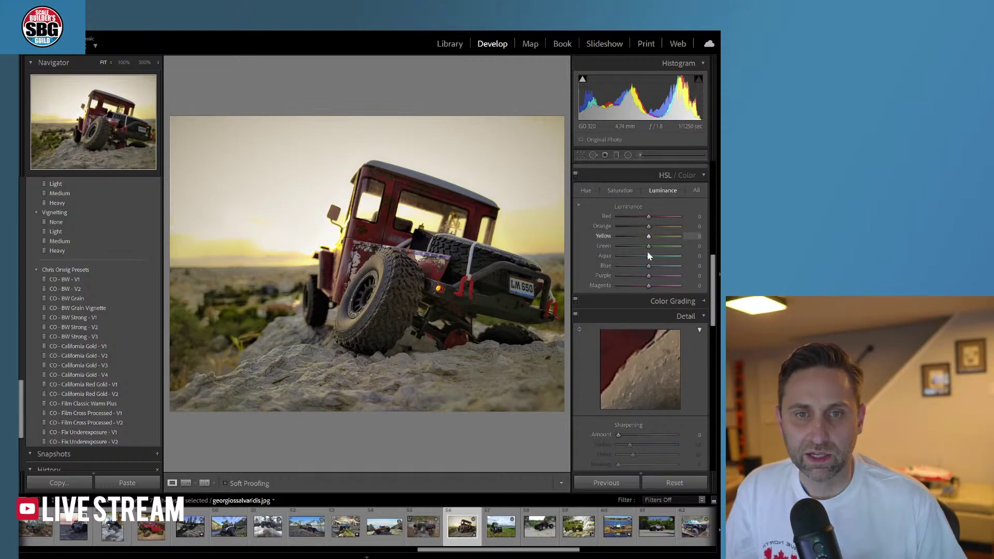
pyautogui.moveTo(648, 246); pyautogui.dragTo(662, 249)
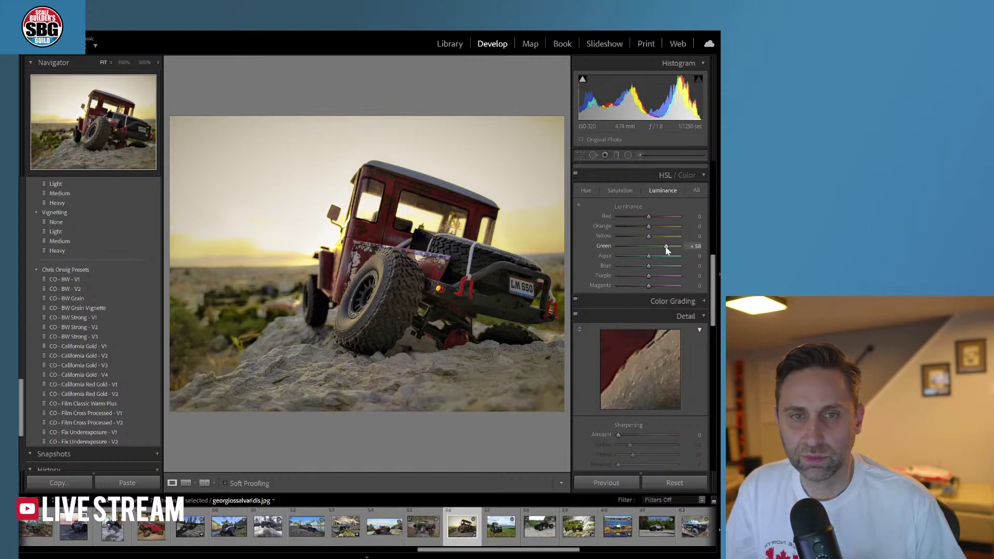
pyautogui.moveTo(649, 217); pyautogui.dragTo(665, 217)
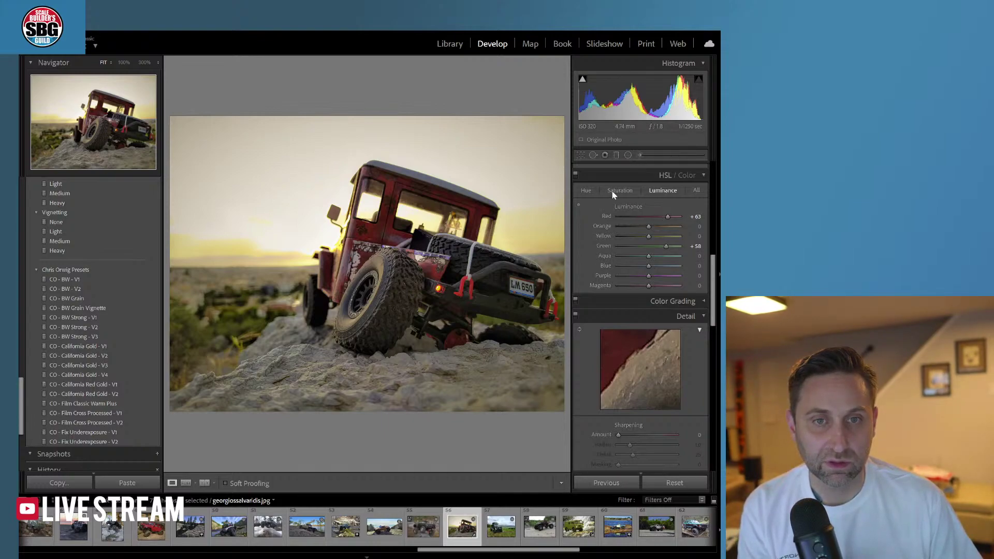
pyautogui.click(593, 190)
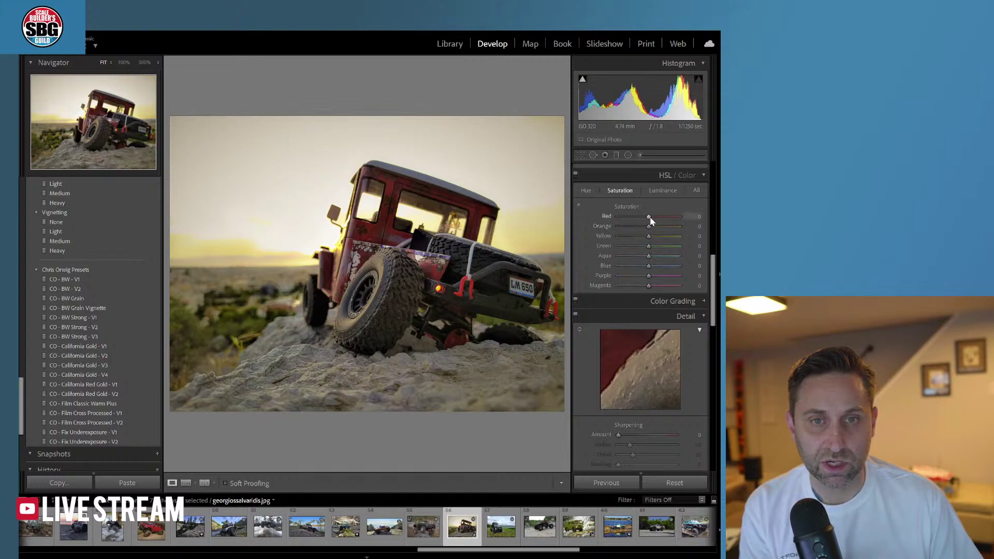
pyautogui.moveTo(648, 217); pyautogui.dragTo(655, 235)
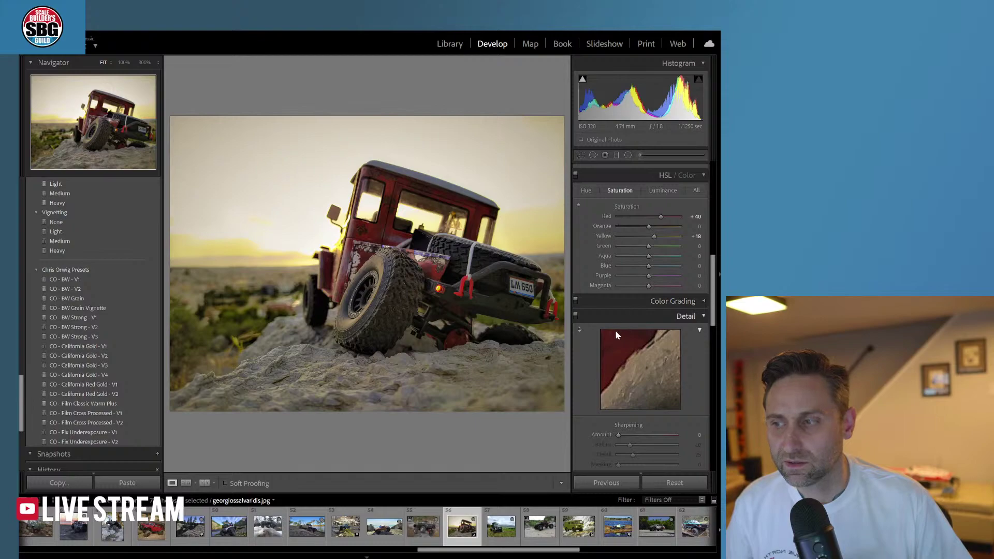
# - Add a slanted graduated filter over the foreground rocks of the red truck photo, with temp -9 and exposure -0.42
pyautogui.click(616, 156)
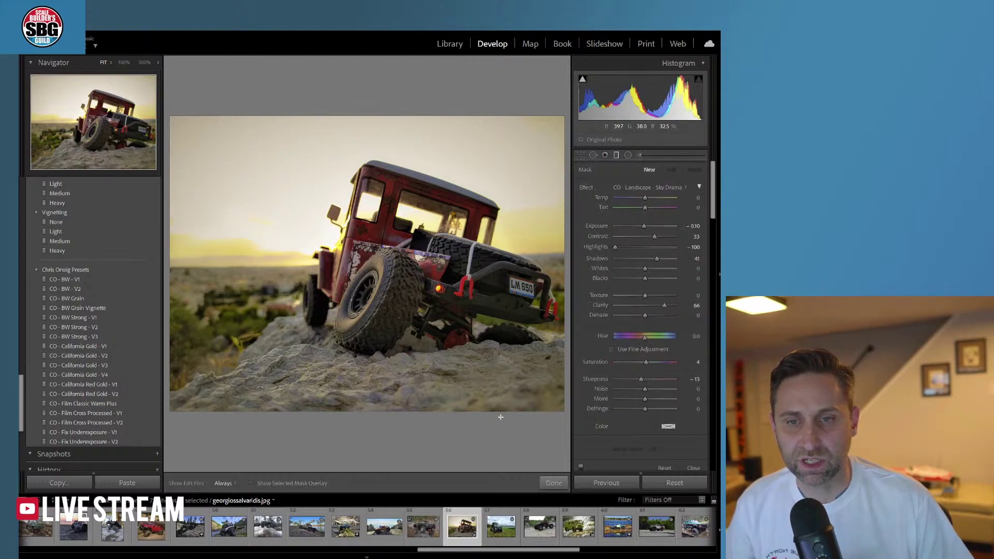
pyautogui.moveTo(499, 414); pyautogui.dragTo(457, 329)
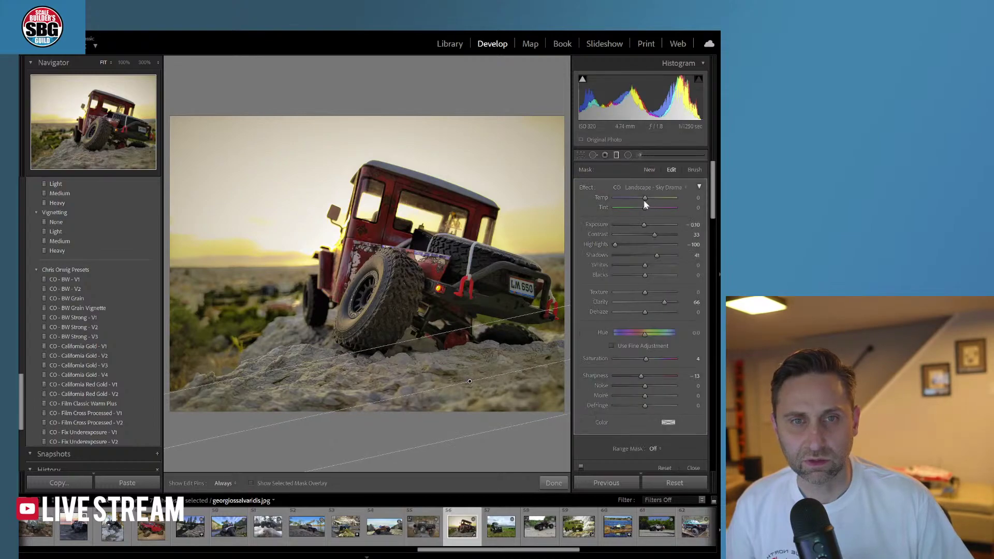
pyautogui.moveTo(645, 199); pyautogui.dragTo(641, 224)
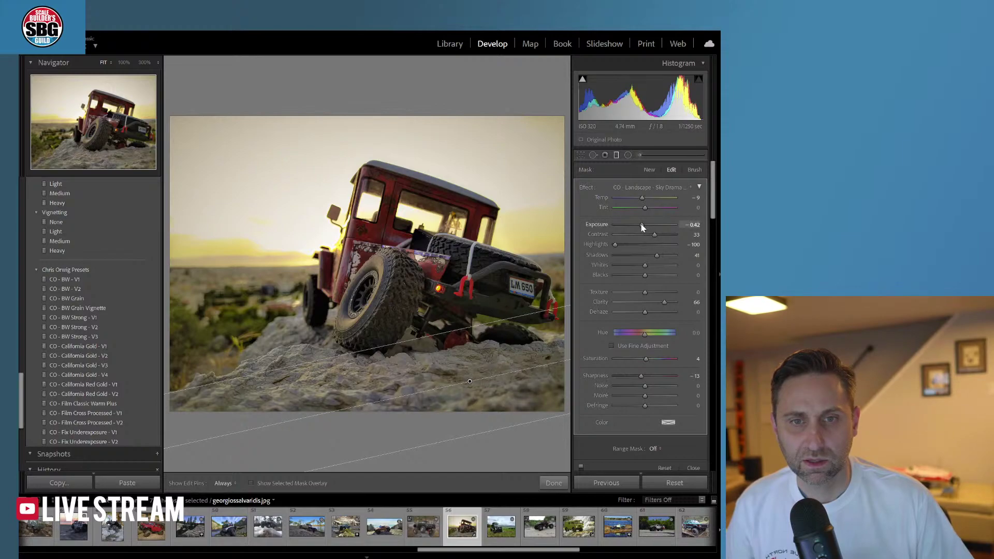
pyautogui.click(552, 483)
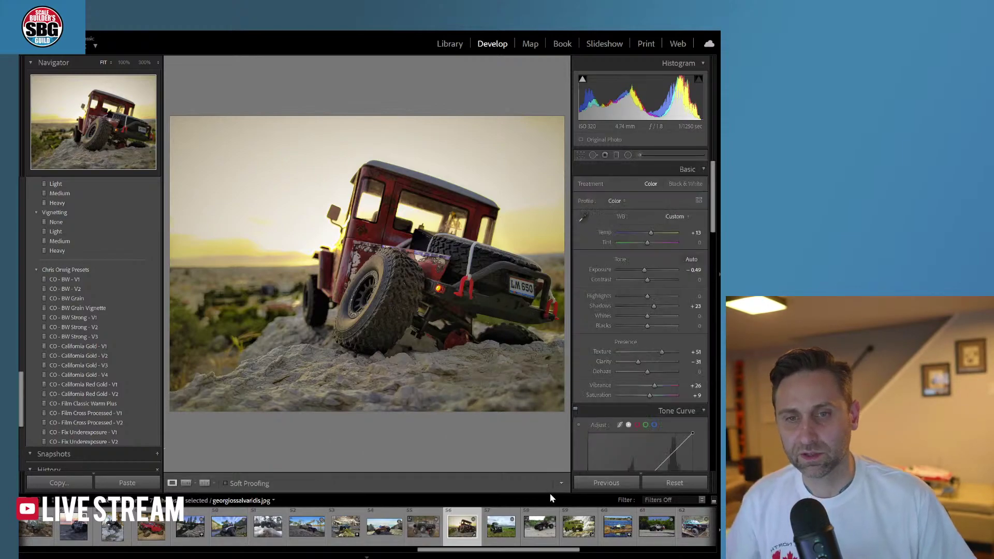
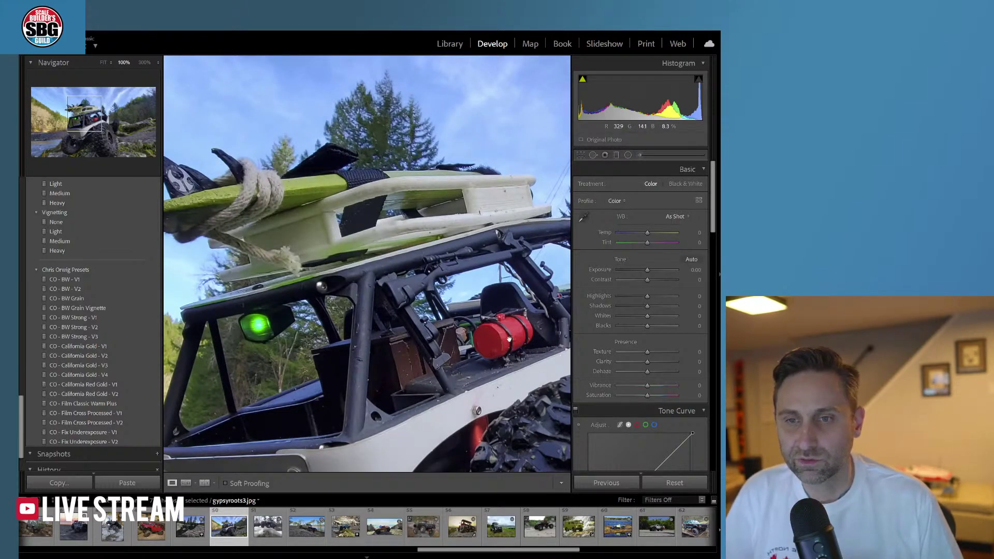
# - Heal the power lines in the sky of gypsyroots3.jpg, sampling from the clear sky above the hillside on the opposite side of the surfboards
pyautogui.click(409, 364)
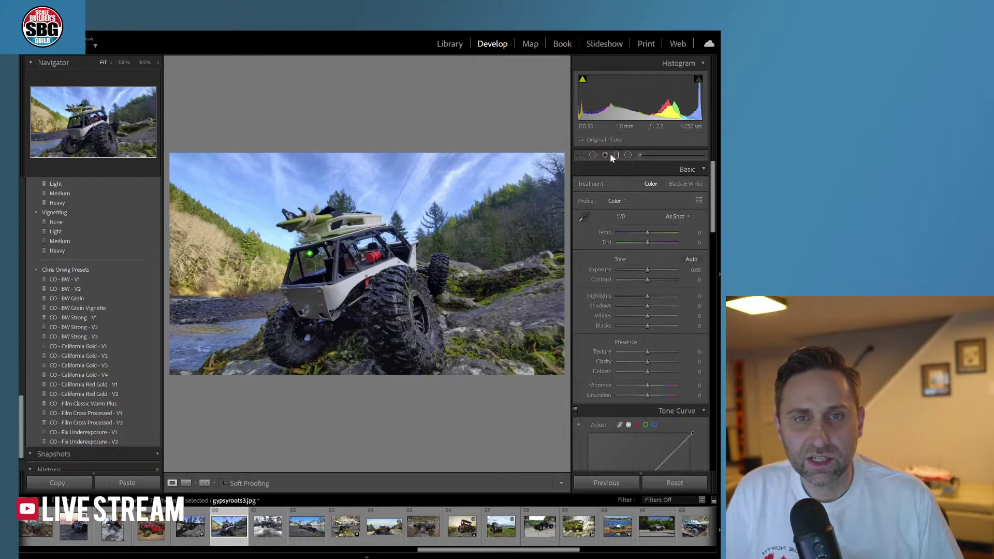
pyautogui.click(593, 155)
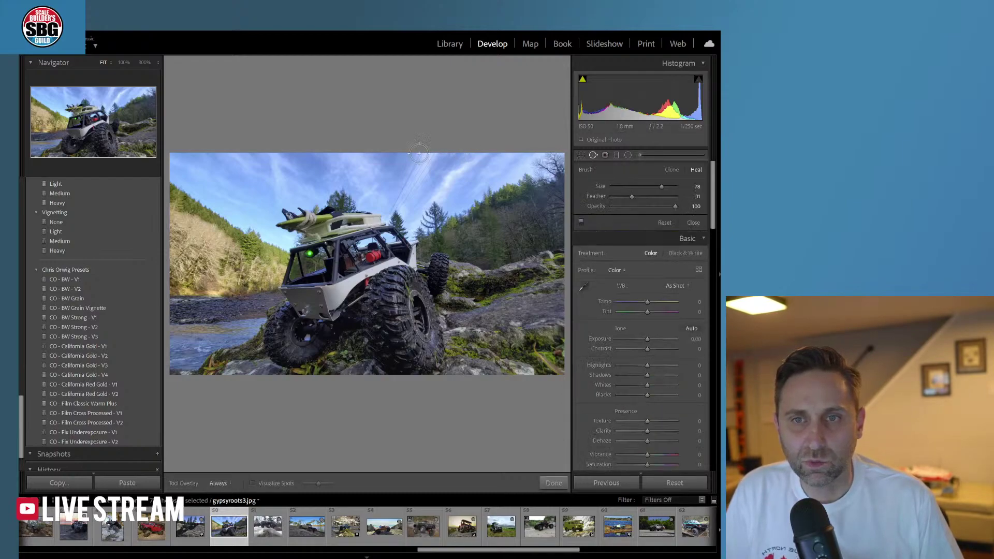
pyautogui.moveTo(399, 203)
pyautogui.mouseDown()
pyautogui.moveTo(428, 156)
pyautogui.moveTo(445, 156)
pyautogui.moveTo(421, 193)
pyautogui.moveTo(390, 214)
pyautogui.mouseUp()
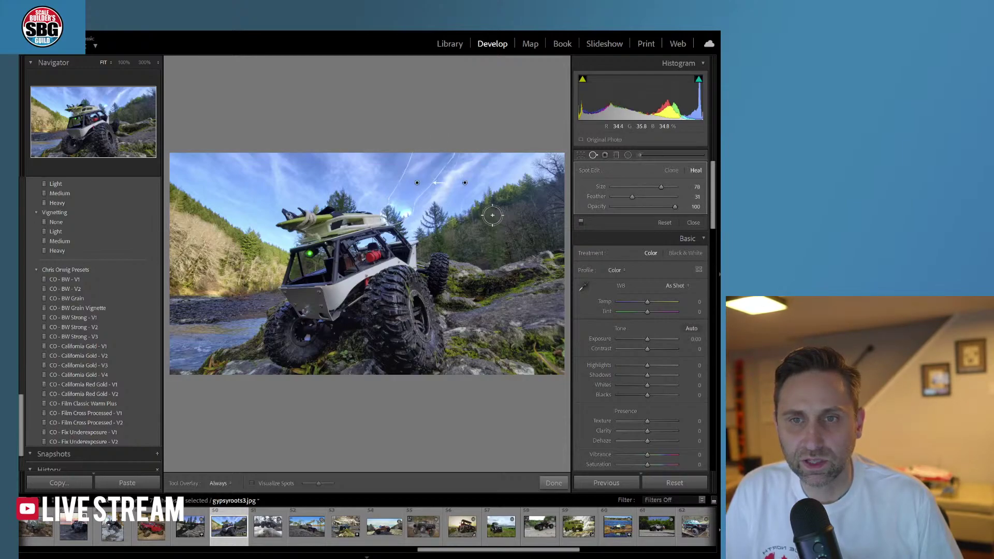
pyautogui.moveTo(457, 193)
pyautogui.mouseDown()
pyautogui.moveTo(466, 175)
pyautogui.moveTo(475, 192)
pyautogui.moveTo(425, 178)
pyautogui.moveTo(332, 178)
pyautogui.moveTo(258, 191)
pyautogui.moveTo(260, 199)
pyautogui.mouseUp()
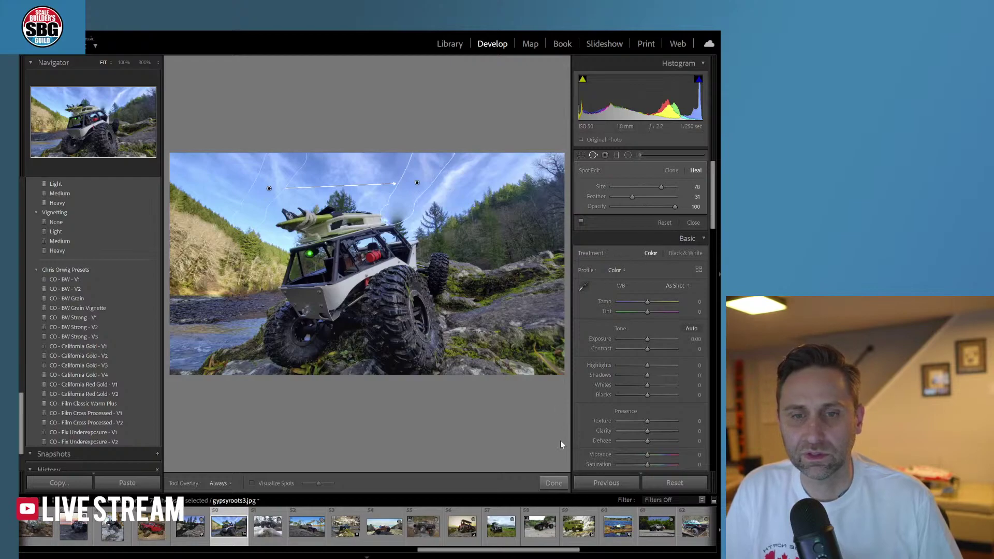
pyautogui.click(553, 482)
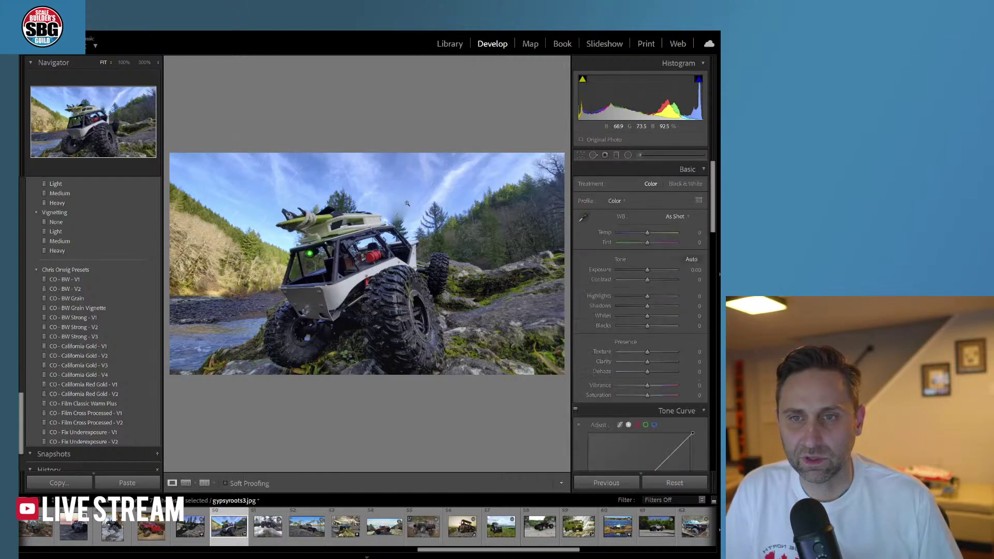
# - Heal the dark smudge in the sky just above the rear of the vehicle's roof, sampling from the sky above the surfboards
pyautogui.click(592, 155)
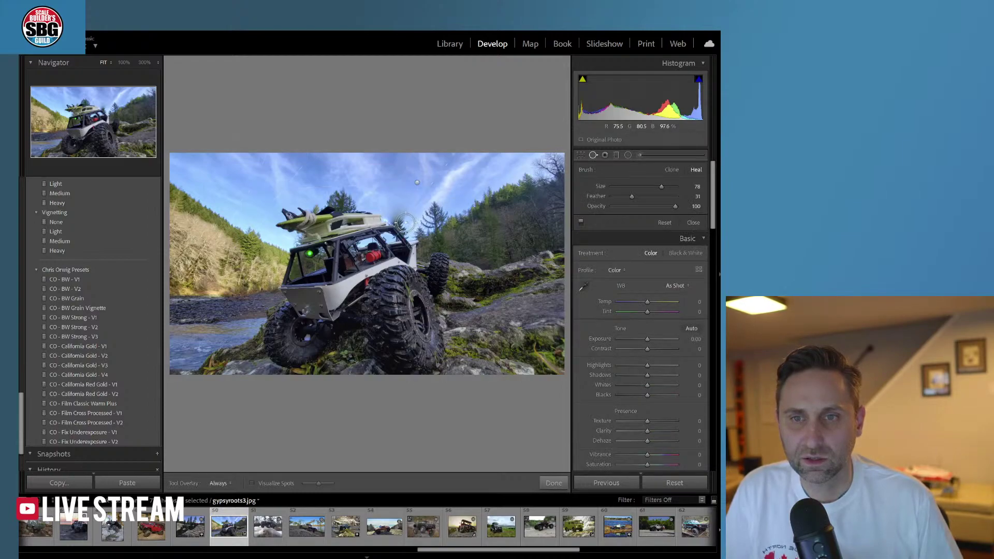
pyautogui.moveTo(414, 220); pyautogui.dragTo(396, 214)
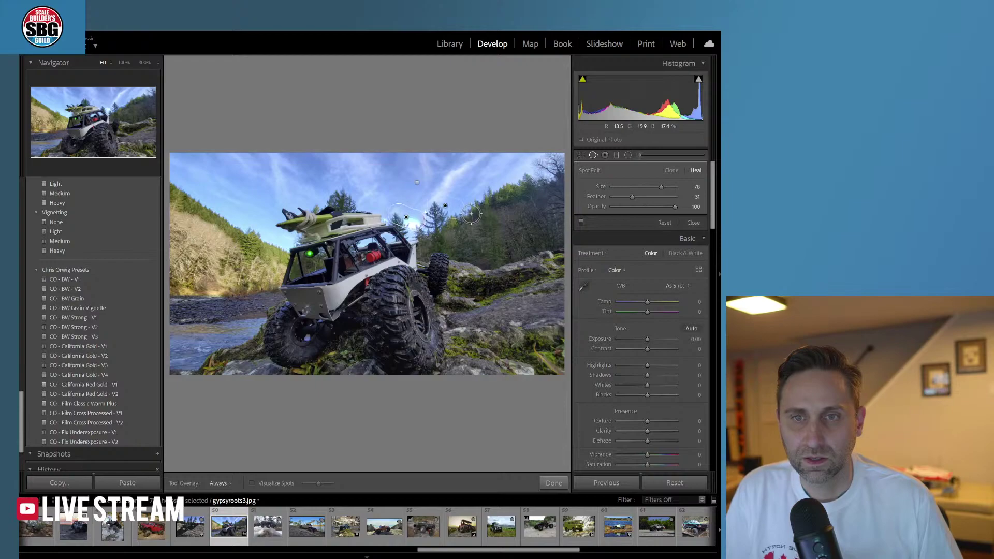
pyautogui.moveTo(456, 210)
pyautogui.mouseDown()
pyautogui.moveTo(458, 201)
pyautogui.moveTo(357, 188)
pyautogui.moveTo(363, 192)
pyautogui.mouseUp()
pyautogui.click(553, 483)
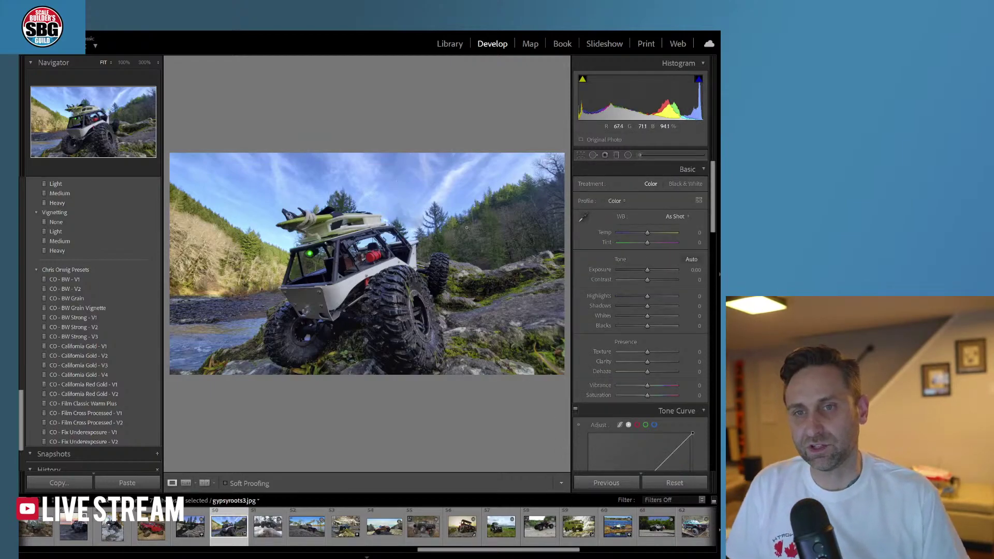
# - Heal the uneven patch of sky between the surfboards and the bright cloud streak, sampling from the sky beside that streak
pyautogui.click(592, 155)
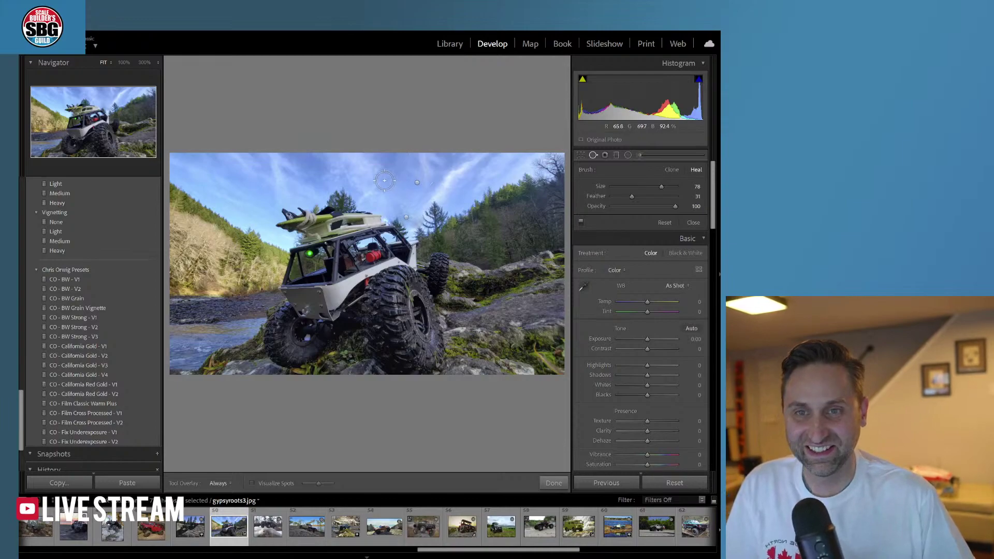
pyautogui.moveTo(388, 180); pyautogui.dragTo(416, 204)
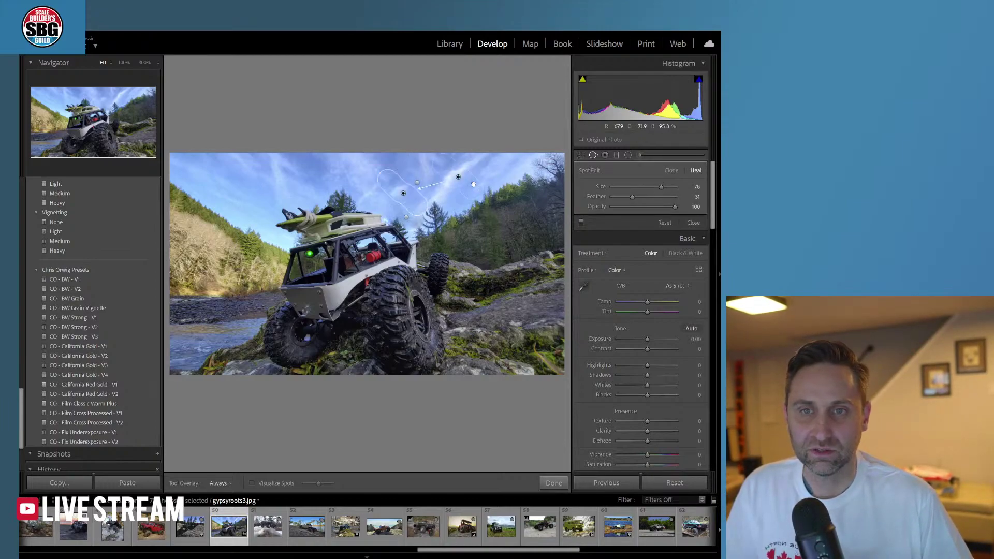
pyautogui.moveTo(473, 184)
pyautogui.mouseDown()
pyautogui.moveTo(458, 165)
pyautogui.moveTo(440, 163)
pyautogui.moveTo(466, 184)
pyautogui.moveTo(457, 186)
pyautogui.mouseUp()
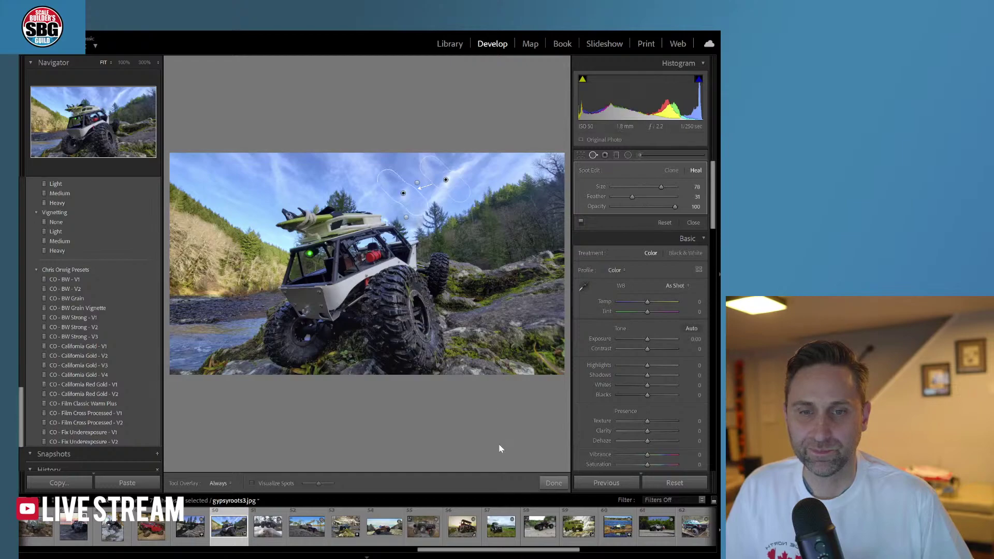
pyautogui.click(553, 483)
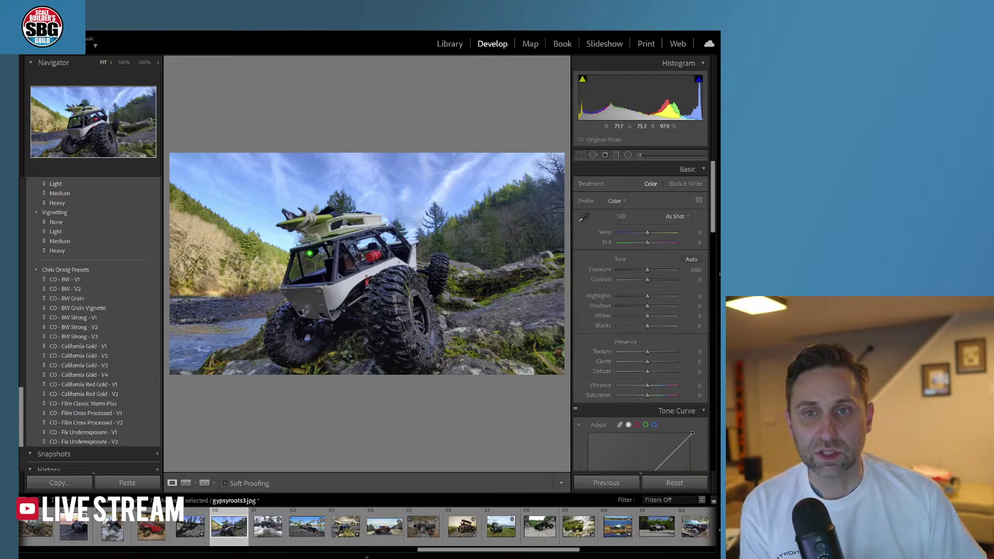
# - Heal the diagonal bright cloud streak in the sky, using the sky above the yellow-green hillside as the source
pyautogui.click(594, 155)
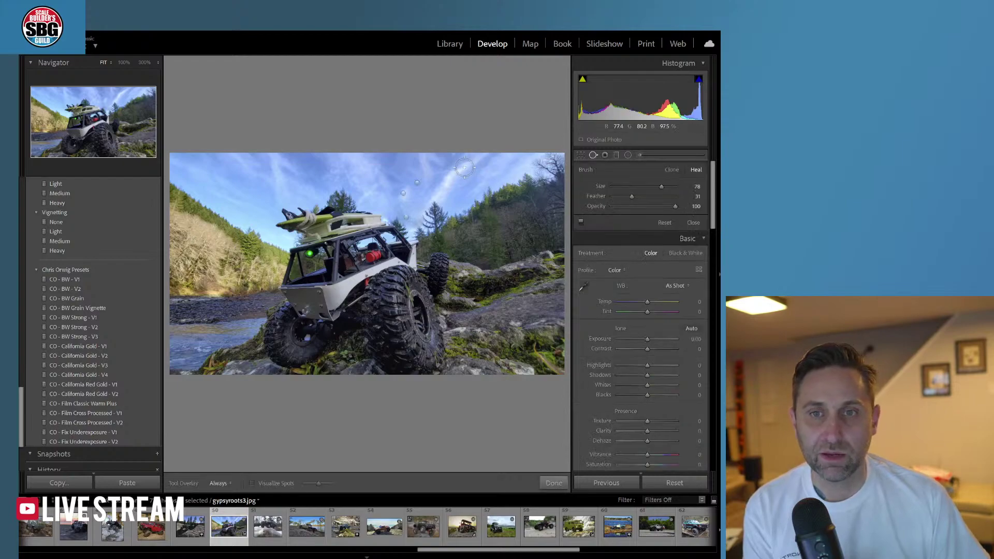
pyautogui.moveTo(469, 164)
pyautogui.mouseDown()
pyautogui.moveTo(455, 162)
pyautogui.moveTo(428, 189)
pyautogui.mouseUp()
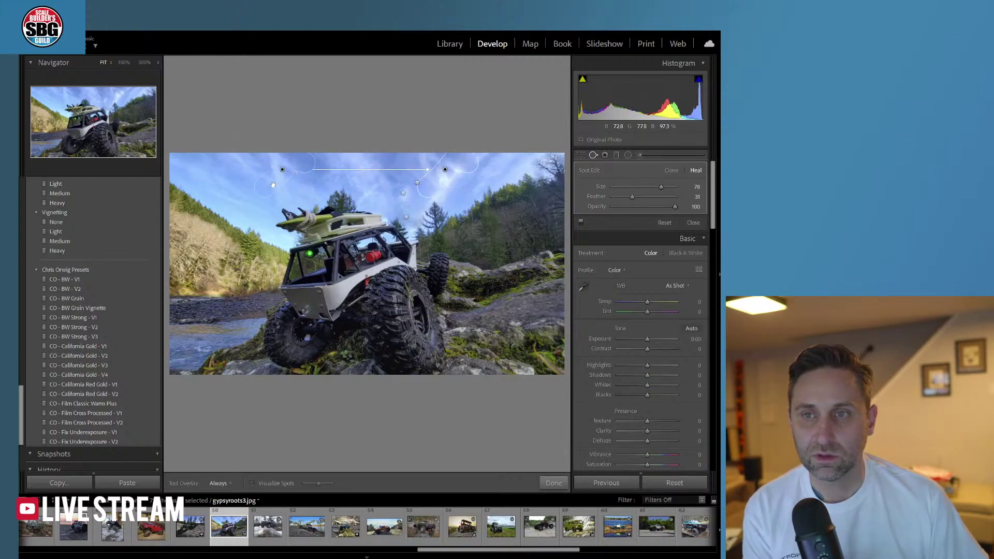
pyautogui.moveTo(273, 185); pyautogui.dragTo(256, 184)
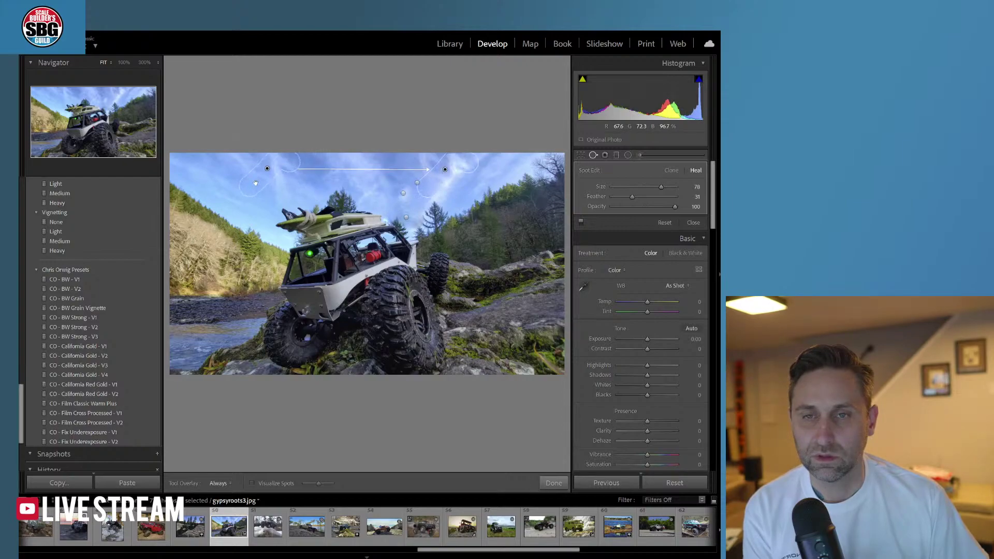
pyautogui.click(558, 485)
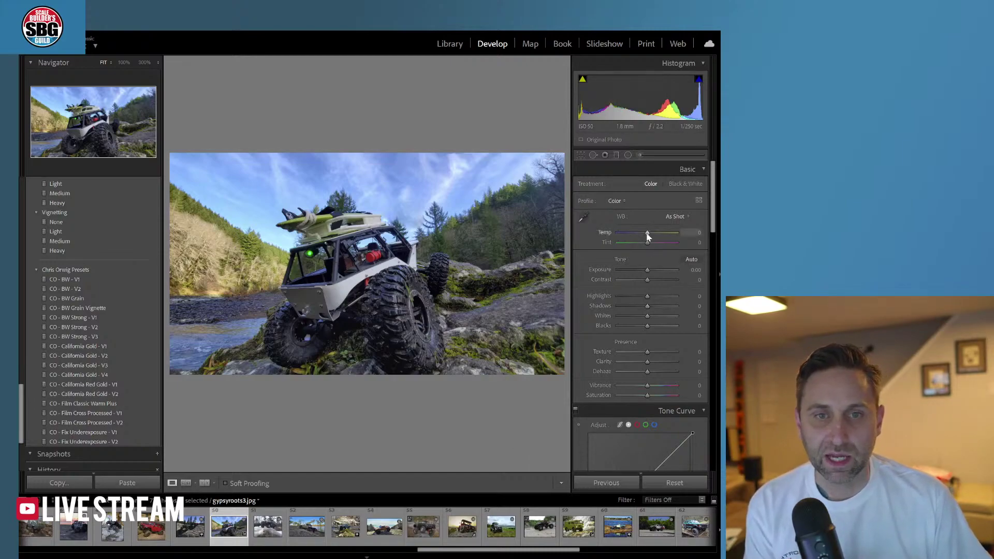
# - Set the photo's temp to +12, tint to +10 and exposure to +0.26, and inspect the tire and cab at 100%
pyautogui.moveTo(648, 235); pyautogui.dragTo(651, 236)
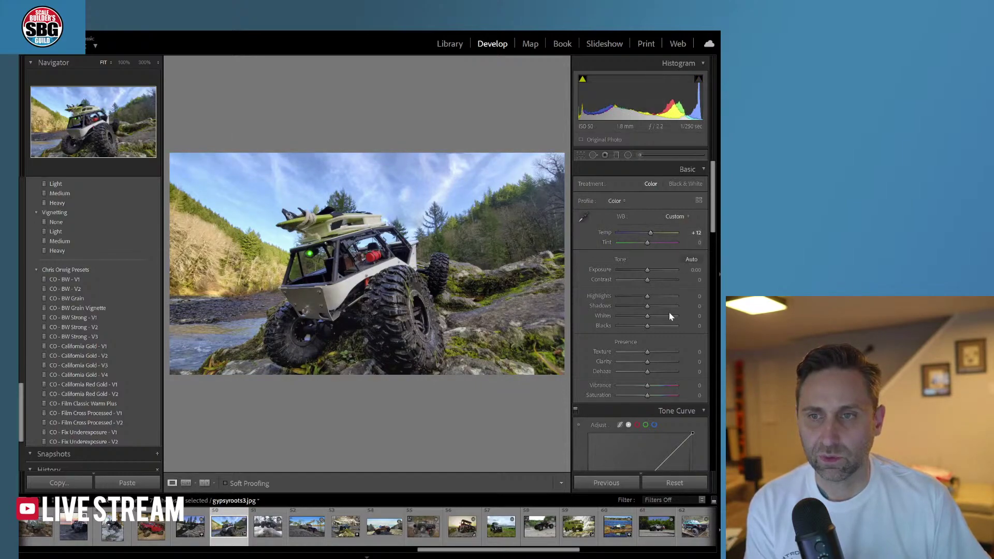
pyautogui.moveTo(649, 243); pyautogui.dragTo(645, 244)
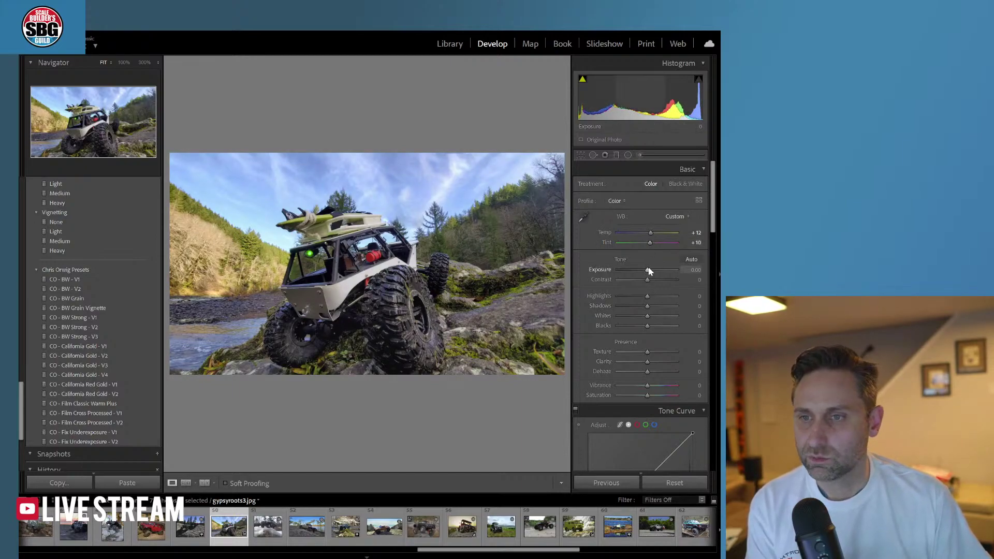
pyautogui.moveTo(649, 271); pyautogui.dragTo(650, 269)
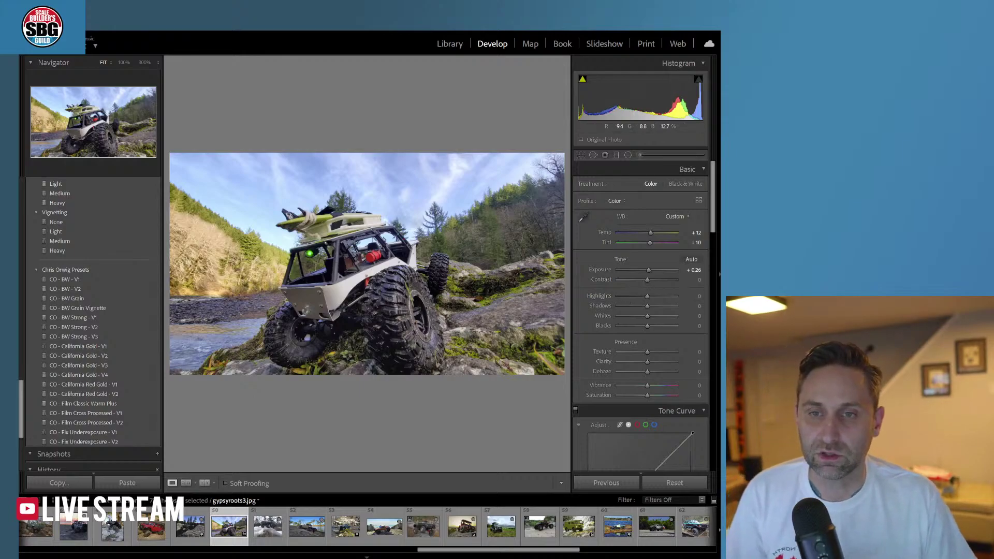
pyautogui.click(384, 285)
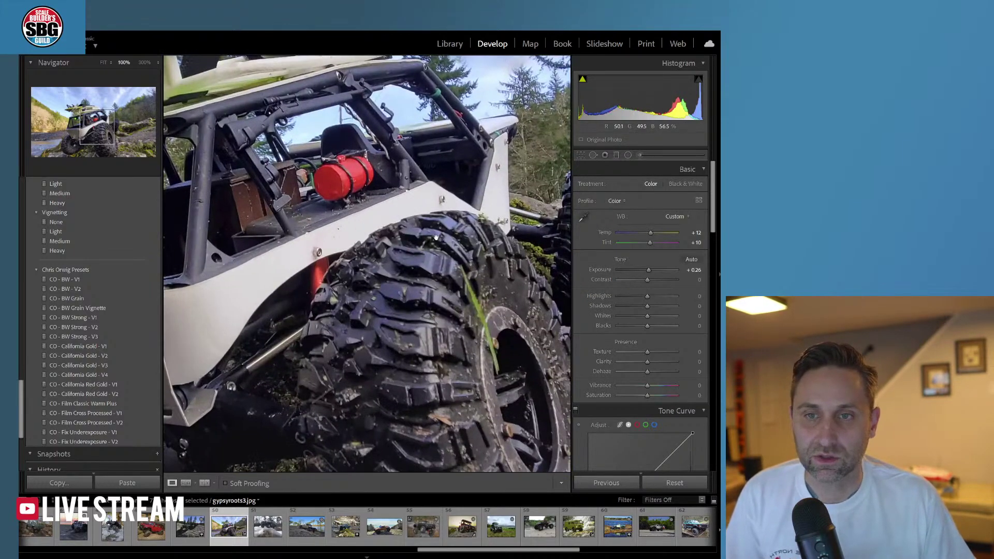
pyautogui.click(367, 228)
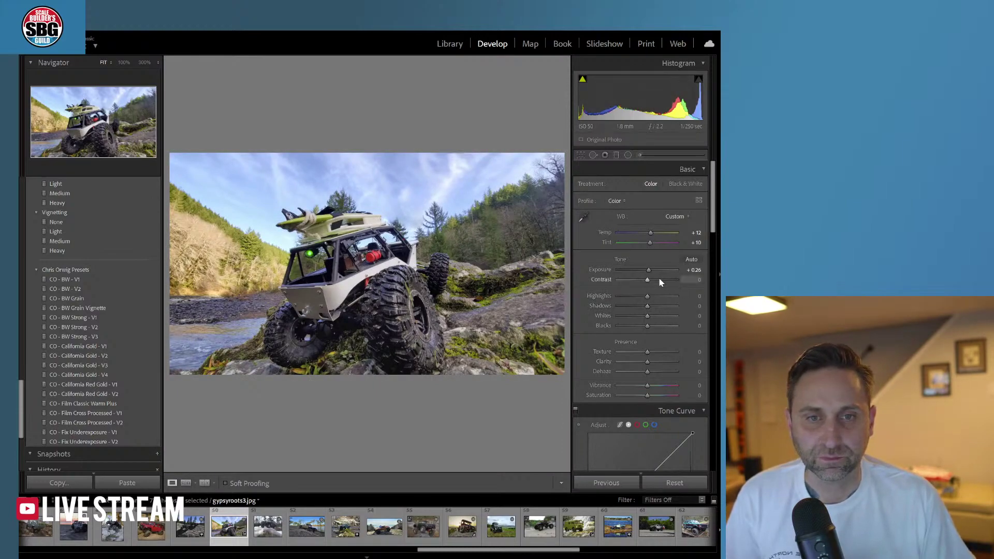
# - Set the photo's highlights to -23, shadows to +29, texture to +52, clarity to +31, vibrance to +26 and overall saturation to -1
pyautogui.moveTo(648, 299); pyautogui.dragTo(640, 299)
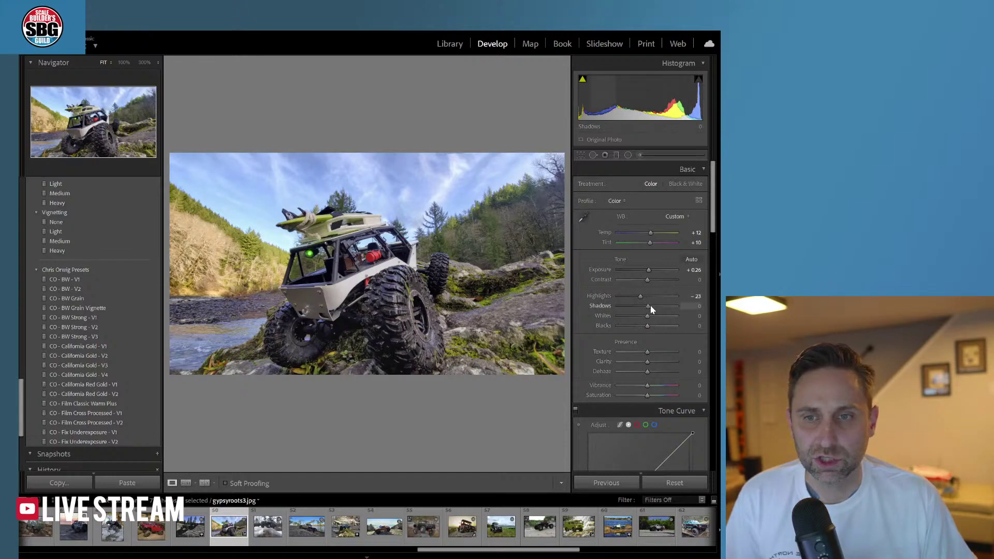
pyautogui.moveTo(648, 306); pyautogui.dragTo(656, 307)
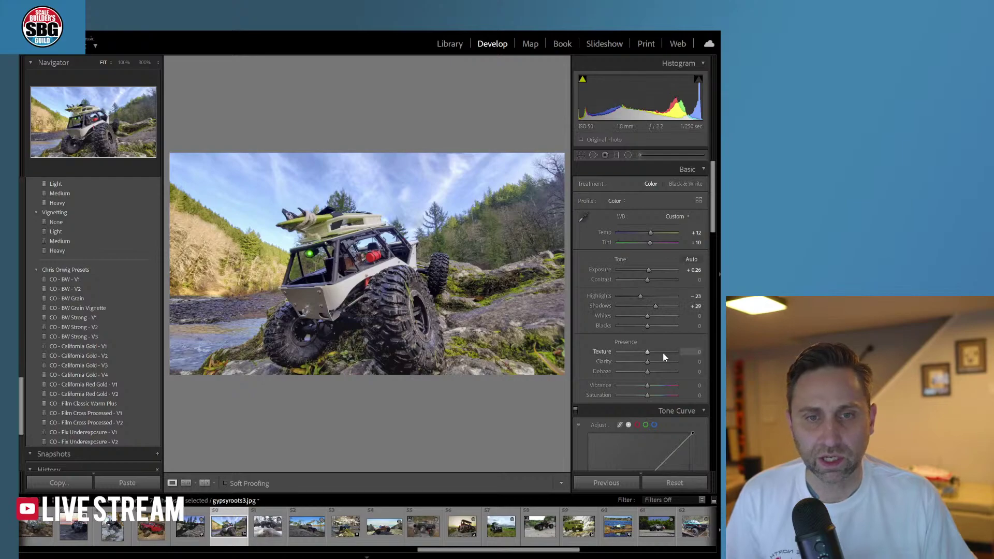
pyautogui.moveTo(650, 353)
pyautogui.mouseDown()
pyautogui.moveTo(664, 354)
pyautogui.moveTo(656, 366)
pyautogui.mouseUp()
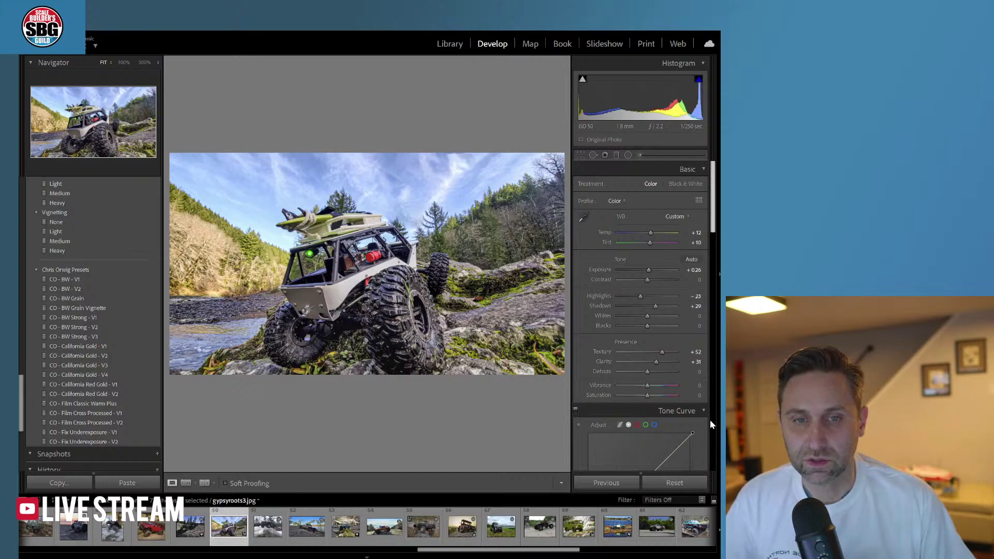
pyautogui.moveTo(648, 387); pyautogui.dragTo(655, 386)
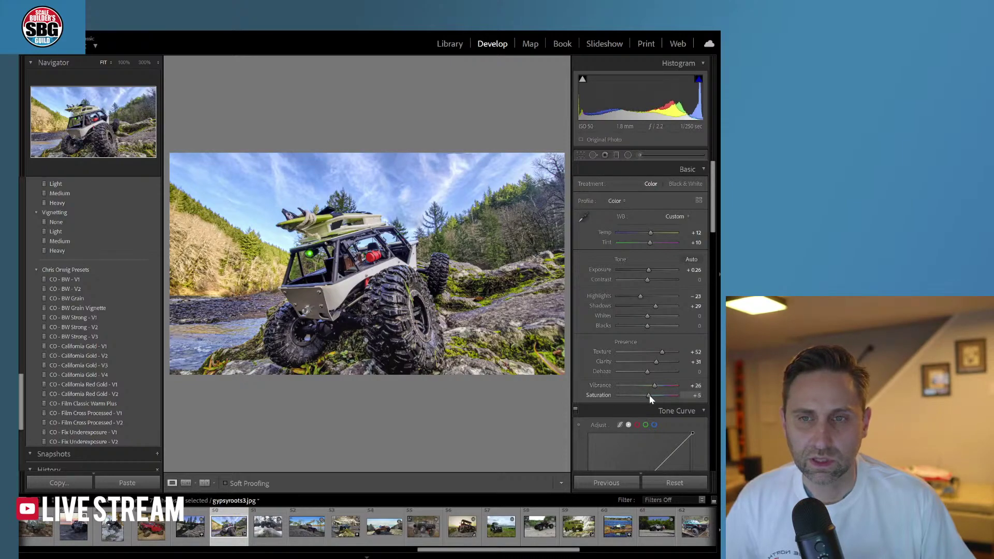
pyautogui.moveTo(650, 397); pyautogui.dragTo(647, 396)
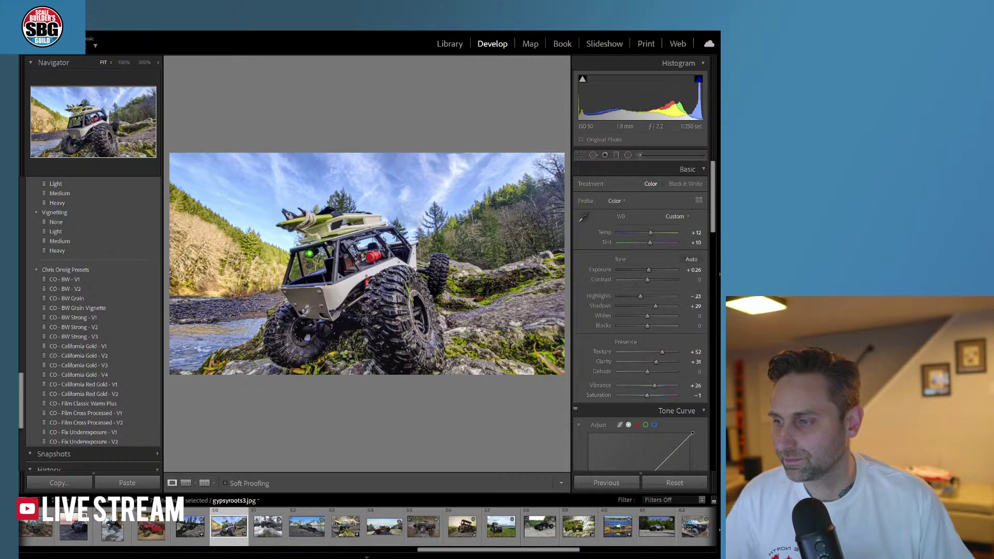
# - Set the HSL saturation to red -30, orange +25, yellow +25, blue +20 and purple +53, and inspect the photo at 100% and full screen
pyautogui.moveTo(714, 198); pyautogui.dragTo(709, 286)
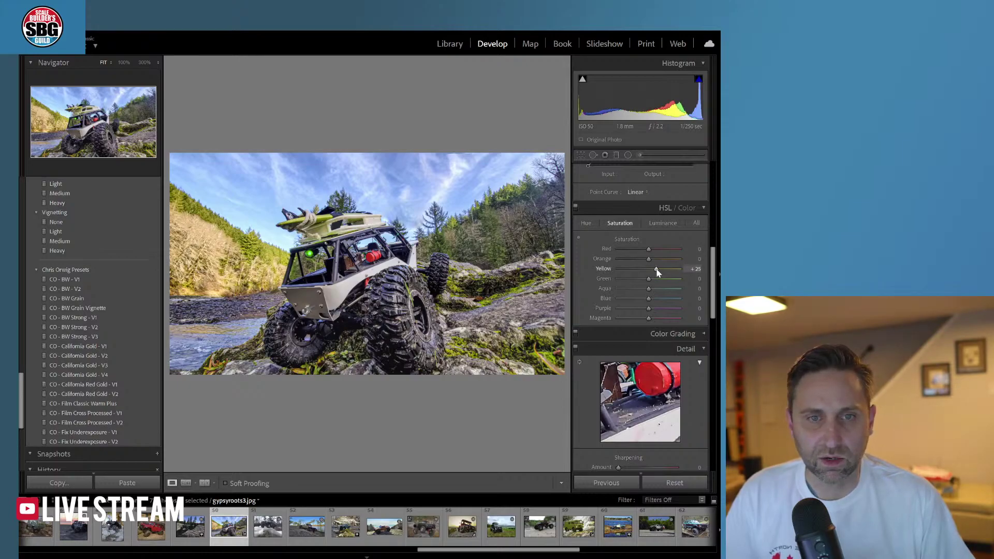
pyautogui.moveTo(656, 269); pyautogui.dragTo(657, 260)
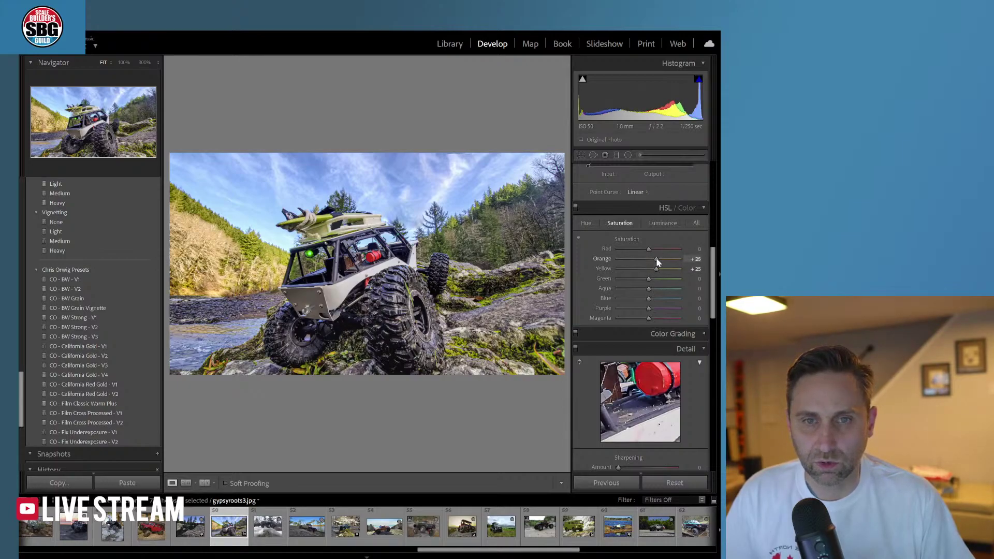
pyautogui.moveTo(650, 299); pyautogui.dragTo(654, 299)
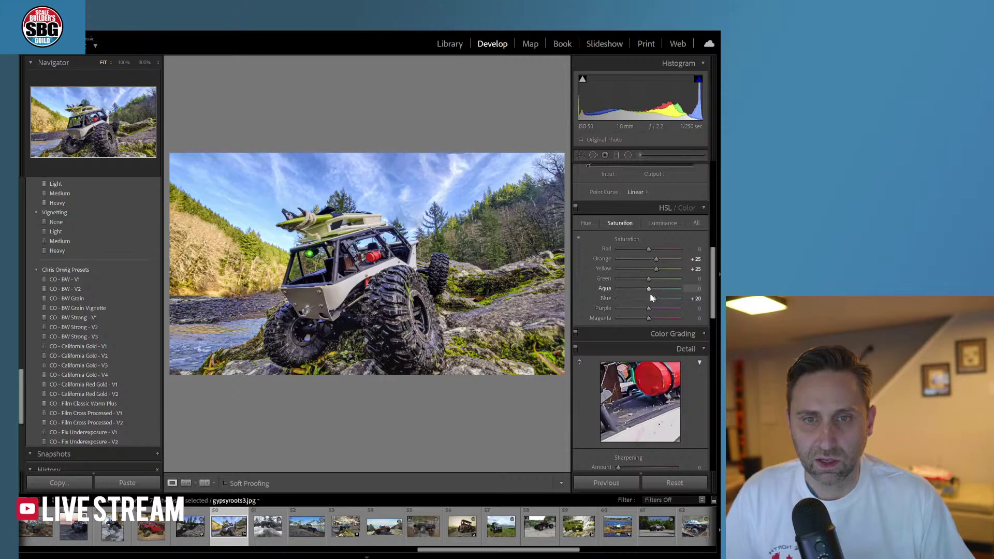
pyautogui.moveTo(669, 308); pyautogui.dragTo(664, 309)
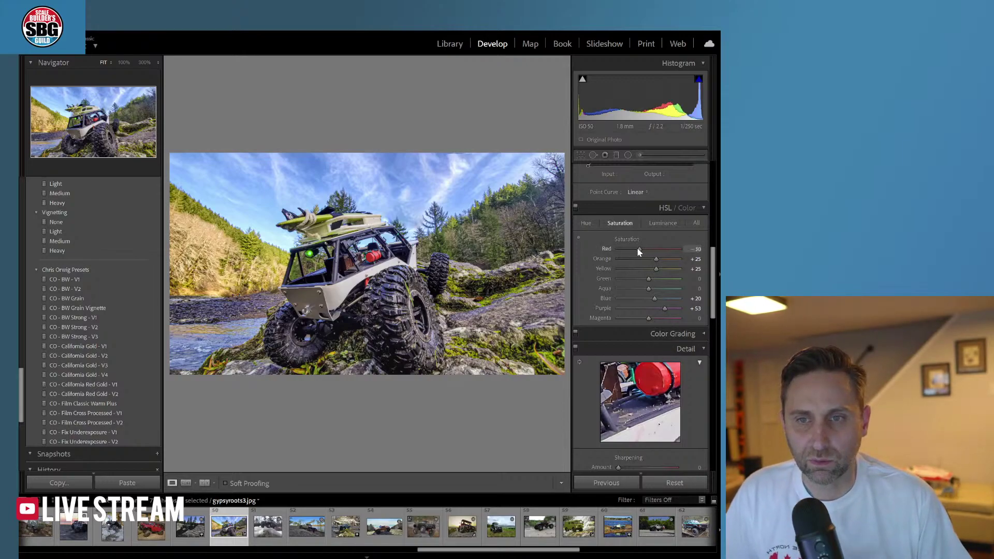
pyautogui.click(362, 260)
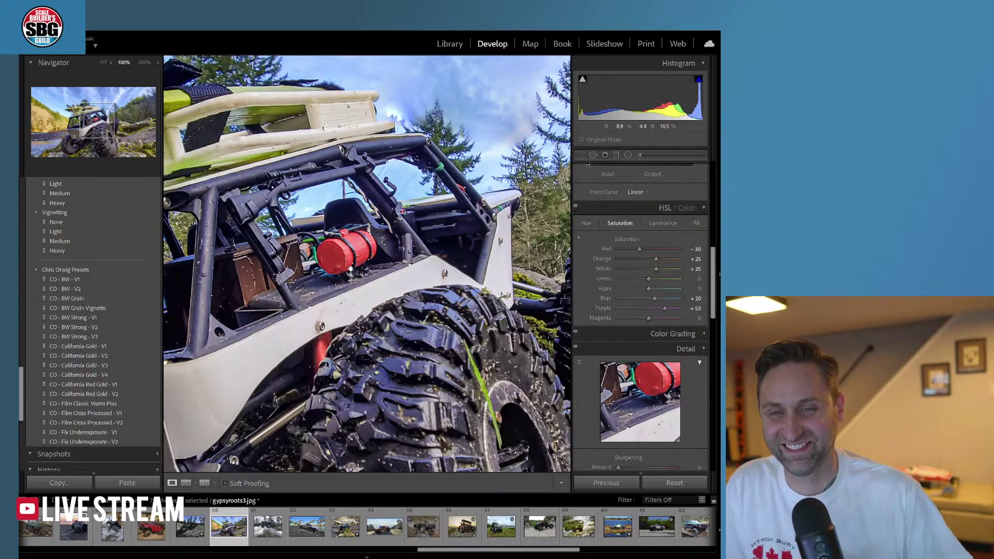
pyautogui.click(350, 269)
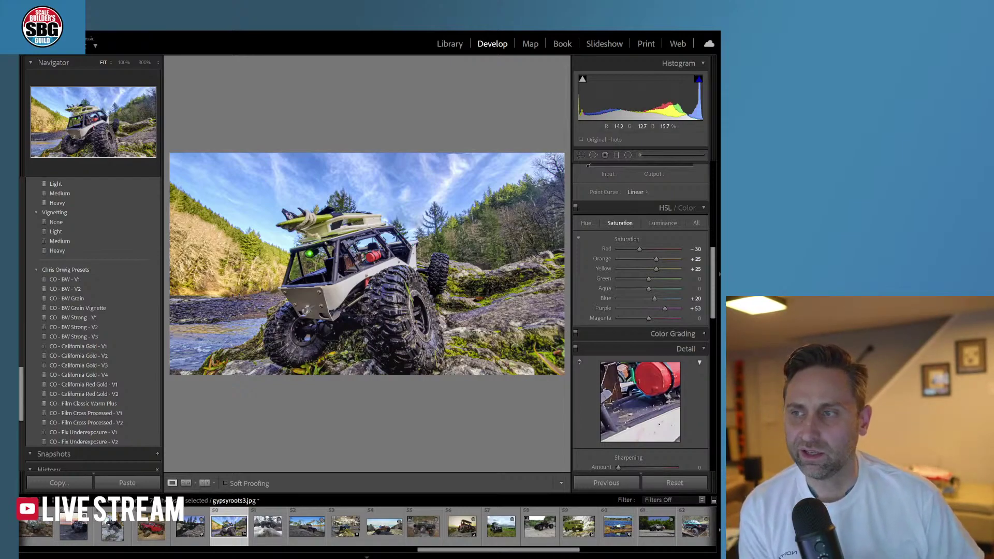
pyautogui.press('f')
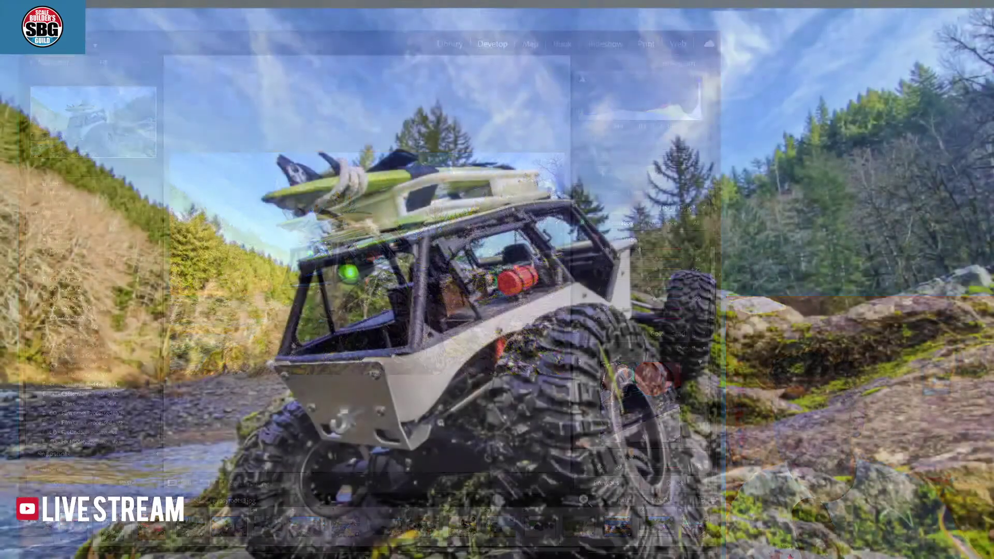
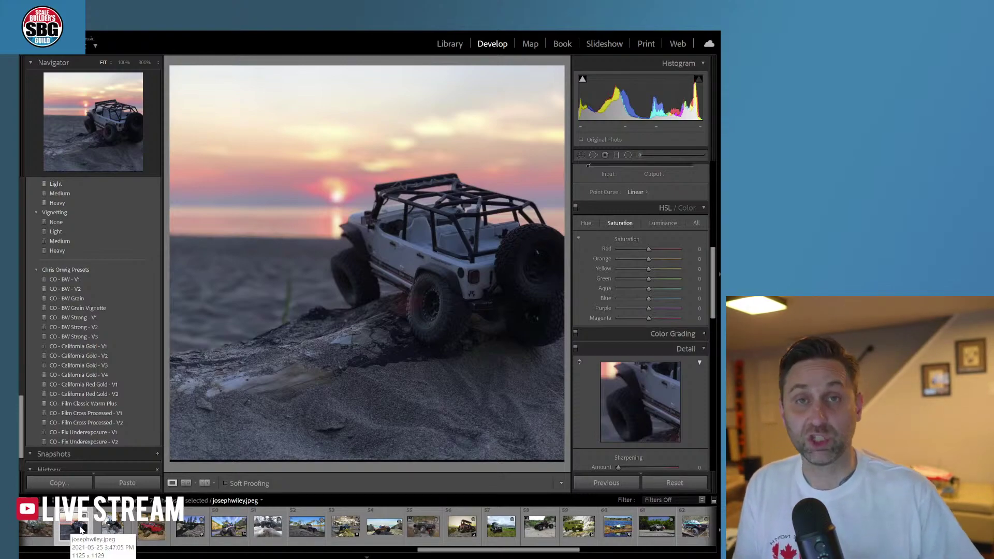
# - Heal the blurred grass blade behind the log using the sand beside it, and touch up the log's edge at its base
pyautogui.click(593, 155)
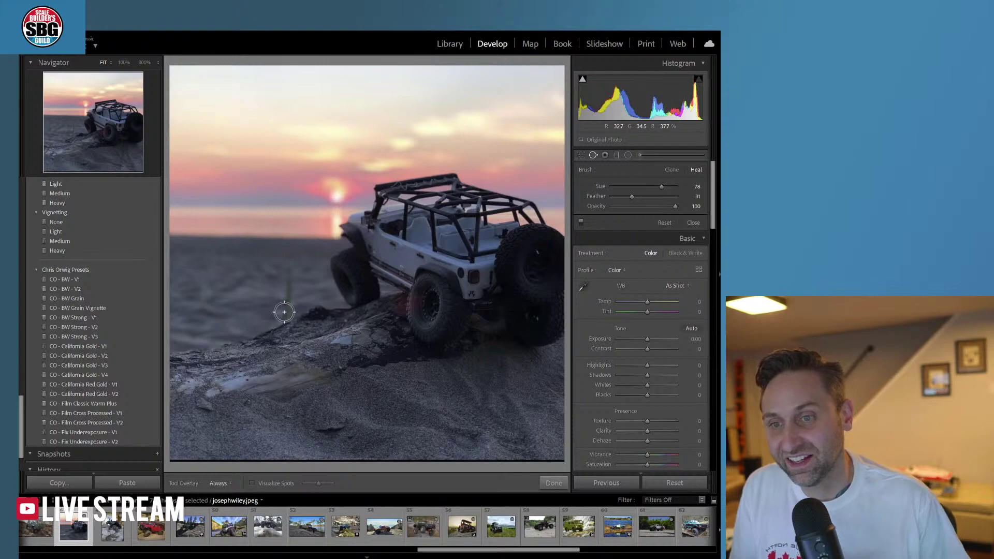
pyautogui.moveTo(284, 312); pyautogui.dragTo(290, 283)
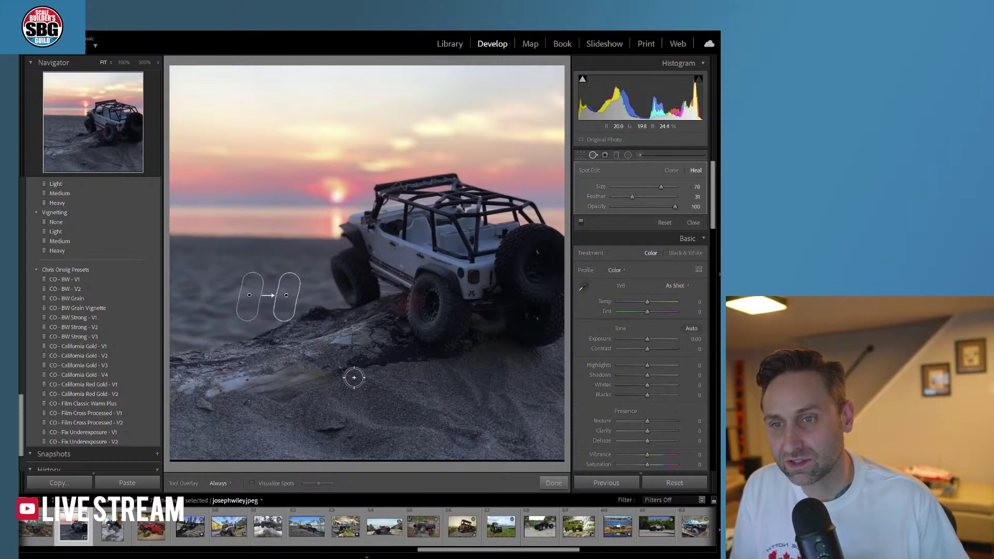
pyautogui.click(554, 483)
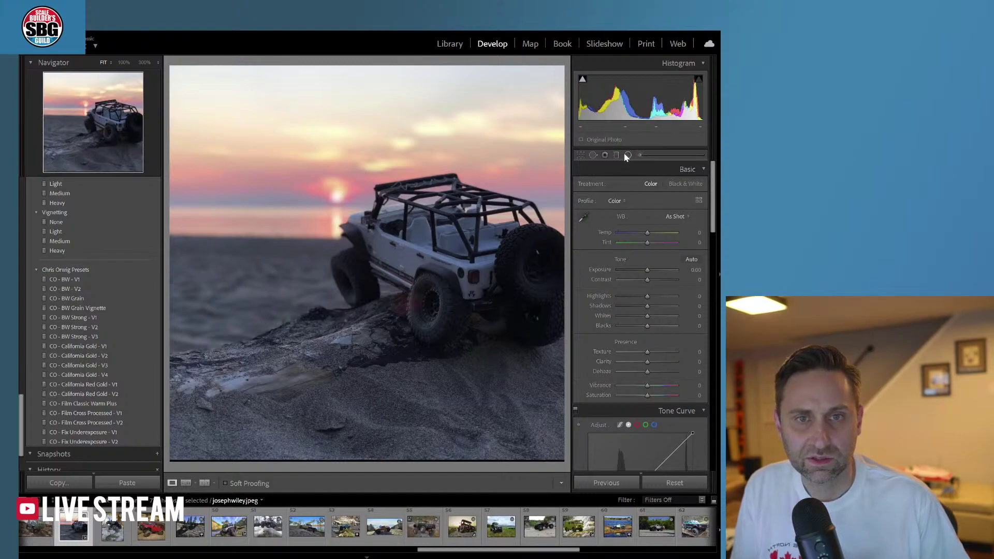
pyautogui.click(592, 155)
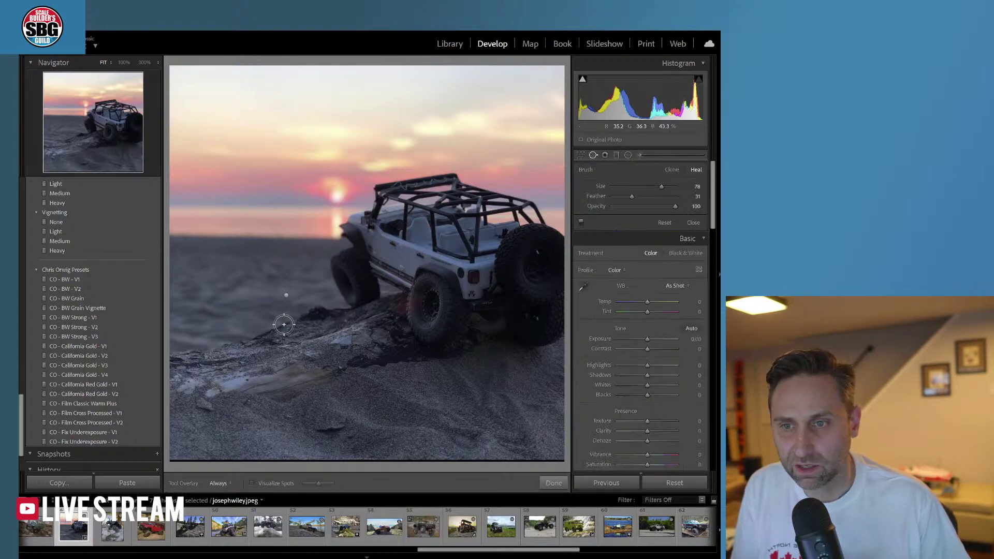
pyautogui.keyDown('alt'); pyautogui.click(356, 261); pyautogui.keyUp('alt')
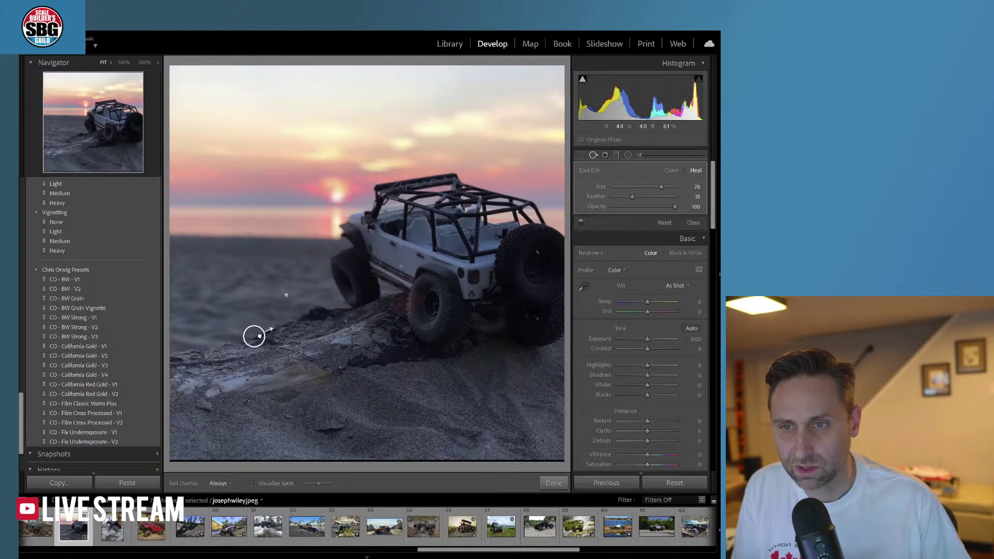
pyautogui.click(553, 483)
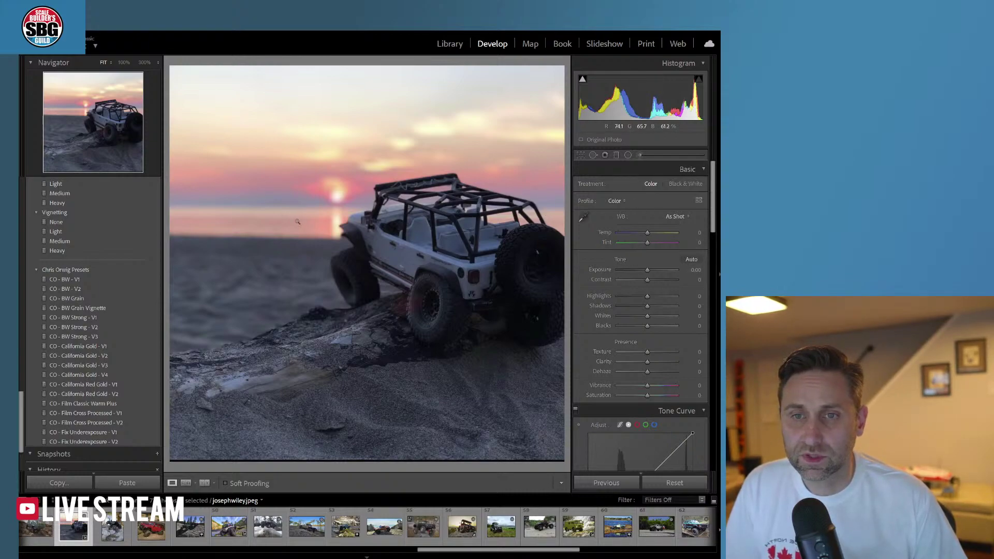
# - Level the sunset photo's horizon with a Transform rotation of -1.3 and constrain the crop to remove the blank edges
pyautogui.scroll(-2, 651, 315)
pyautogui.scroll(-10, 647, 313)
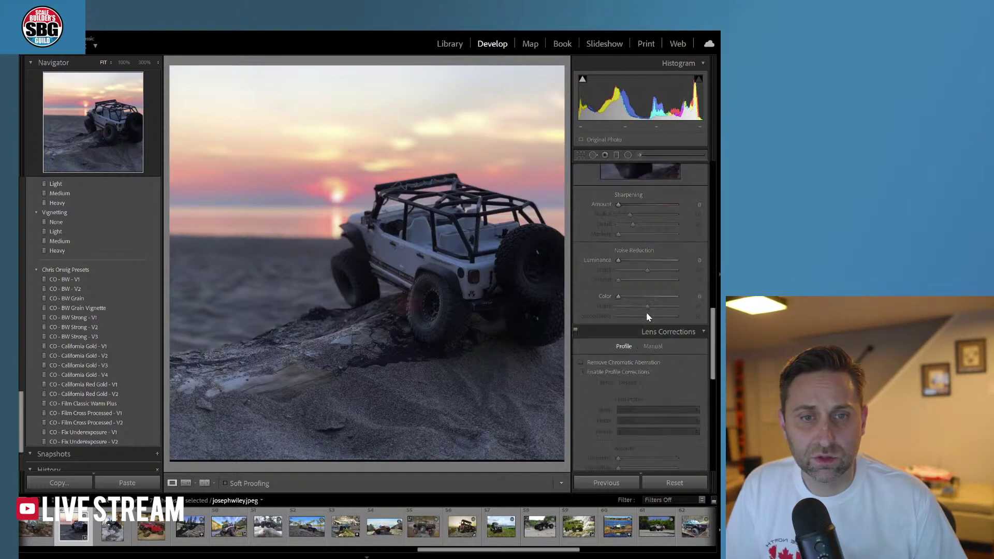
pyautogui.moveTo(646, 374); pyautogui.dragTo(642, 375)
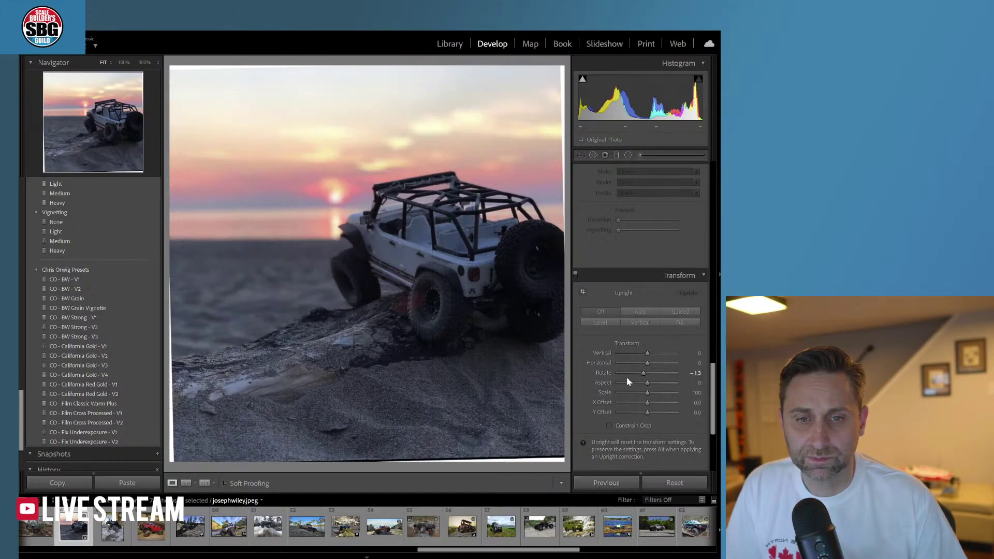
pyautogui.click(610, 426)
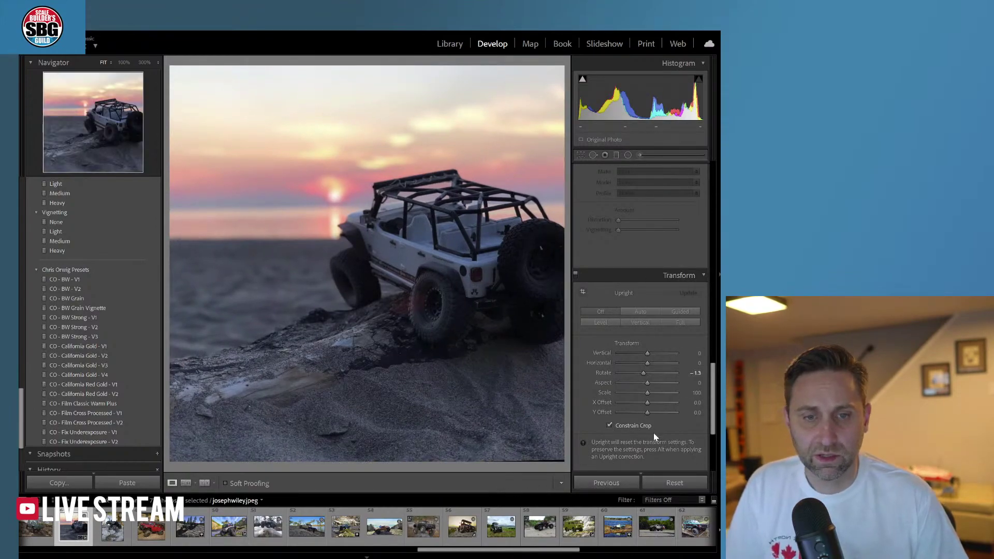
# - Set the sunset photo's exposure to -0.60, contrast to +13 and shadows to -19
pyautogui.scroll(10, 644, 316)
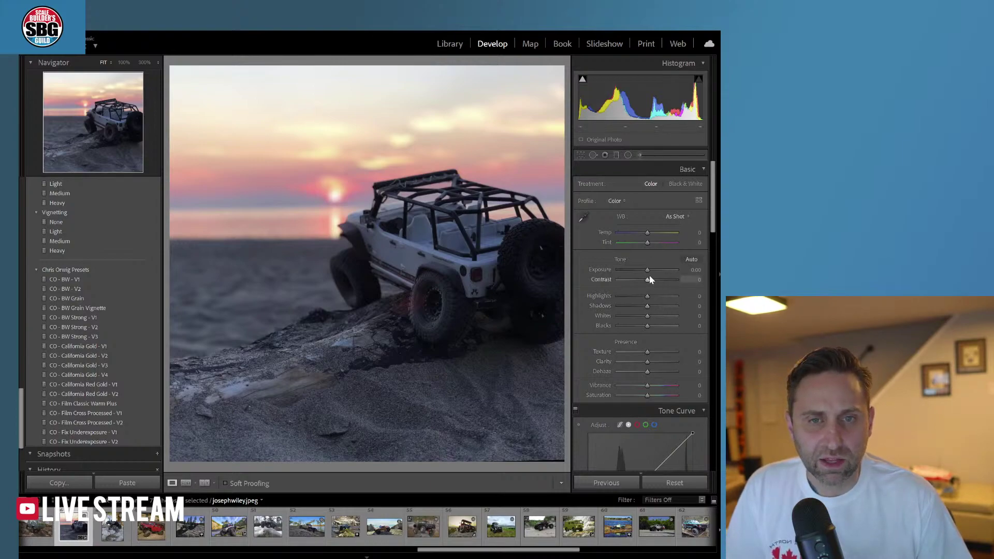
pyautogui.moveTo(647, 270); pyautogui.dragTo(644, 271)
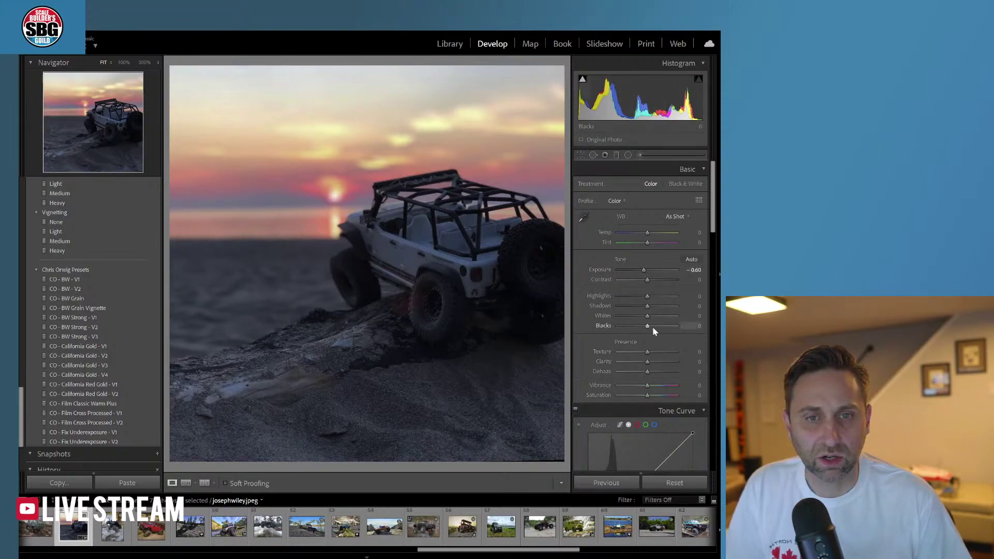
pyautogui.moveTo(647, 279); pyautogui.dragTo(650, 280)
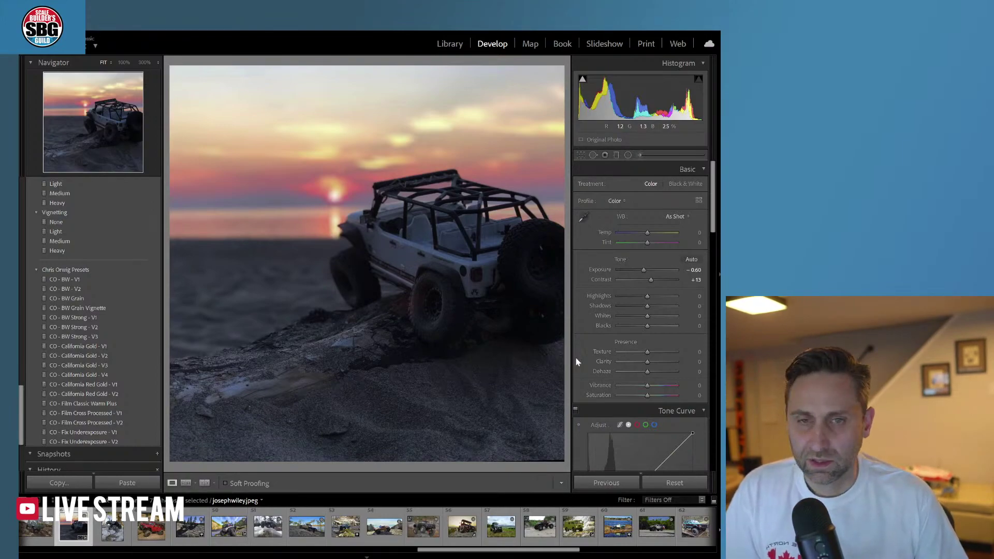
pyautogui.moveTo(647, 306); pyautogui.dragTo(642, 305)
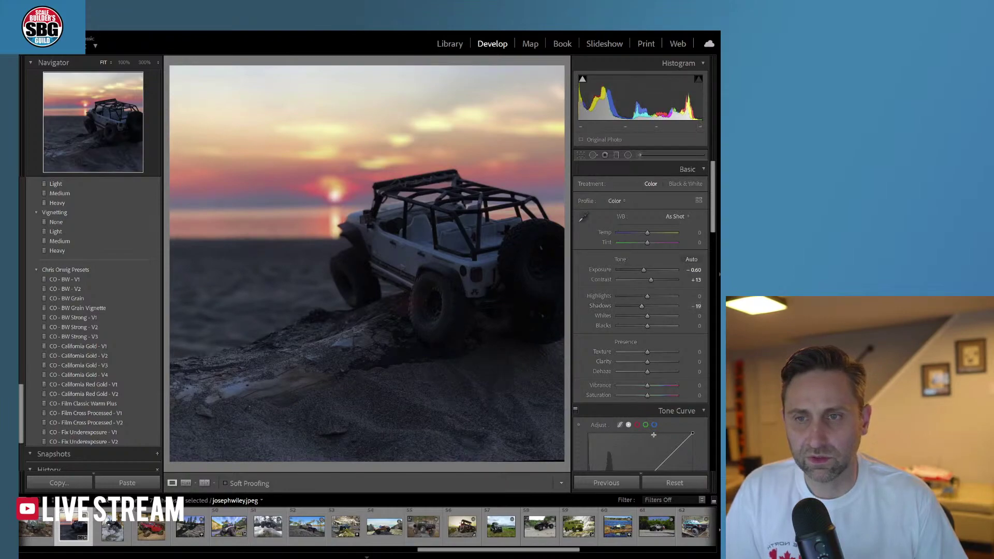
# - Add a graduated filter rising from the foreground sand to the horizon with the CO - Landscape - Sky Drama effect and temp -40
pyautogui.click(616, 155)
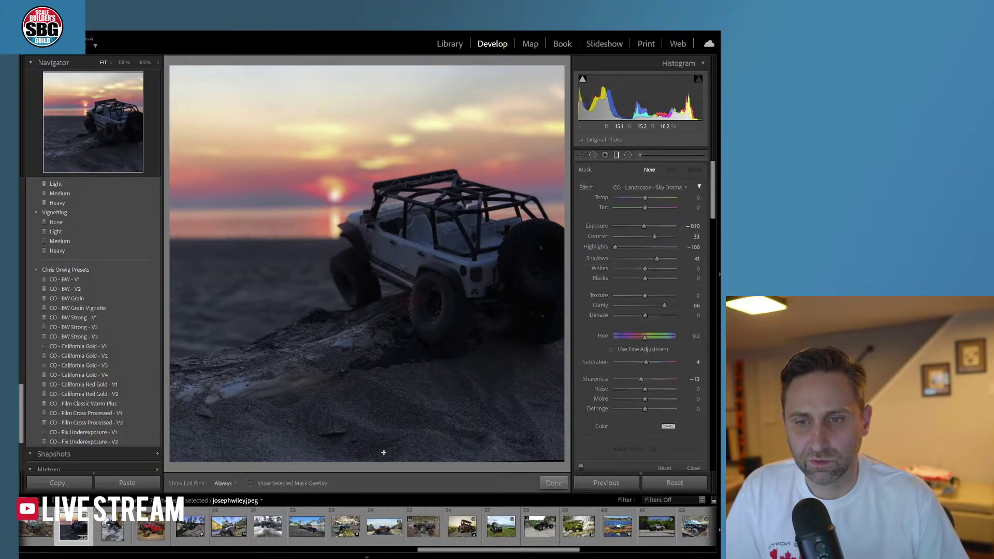
pyautogui.moveTo(382, 469); pyautogui.dragTo(338, 232)
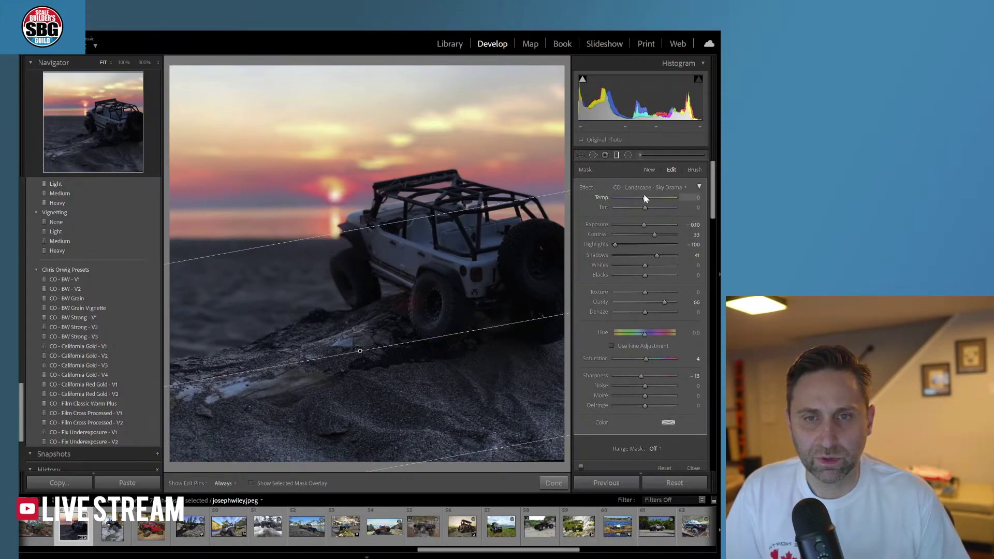
pyautogui.moveTo(645, 196); pyautogui.dragTo(632, 197)
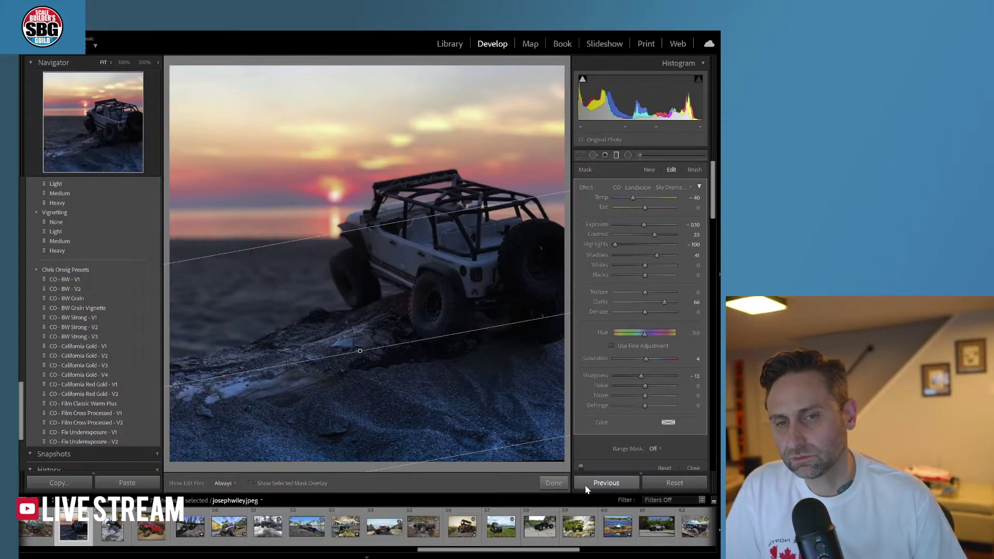
pyautogui.click(553, 483)
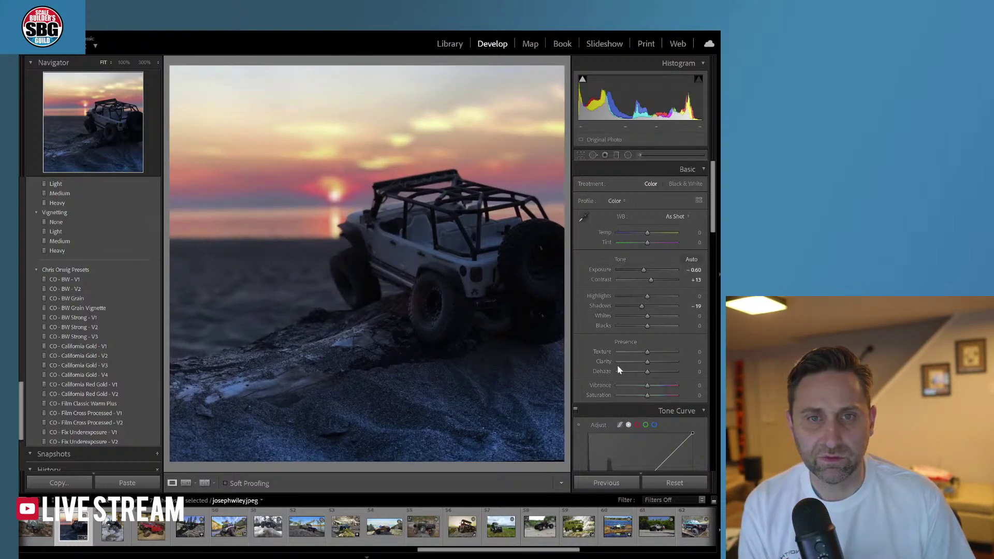
# - Add a graduated filter down from the top of the sky with texture and clarity at -100, and shift it lower over the jeep
pyautogui.click(617, 155)
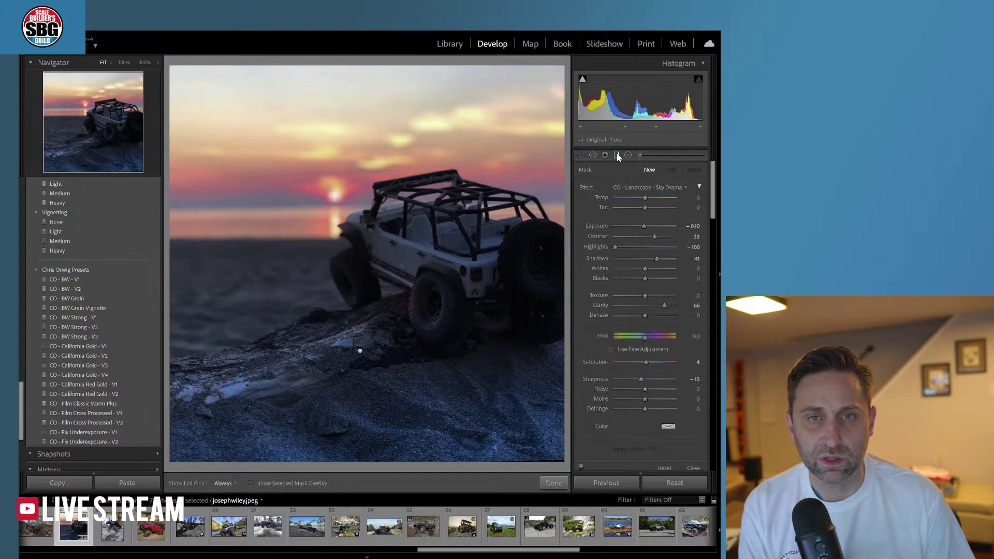
pyautogui.moveTo(280, 60); pyautogui.dragTo(308, 278)
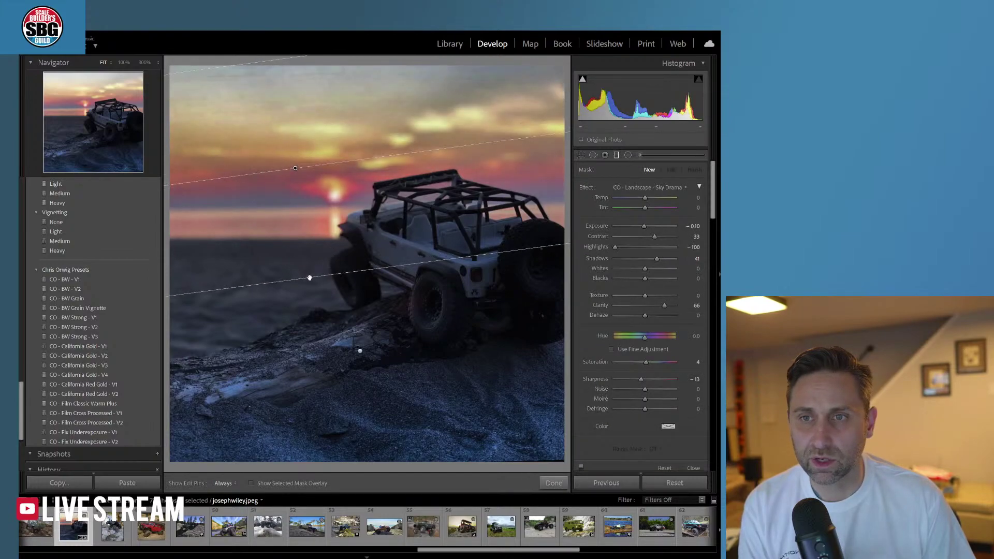
pyautogui.click(642, 190)
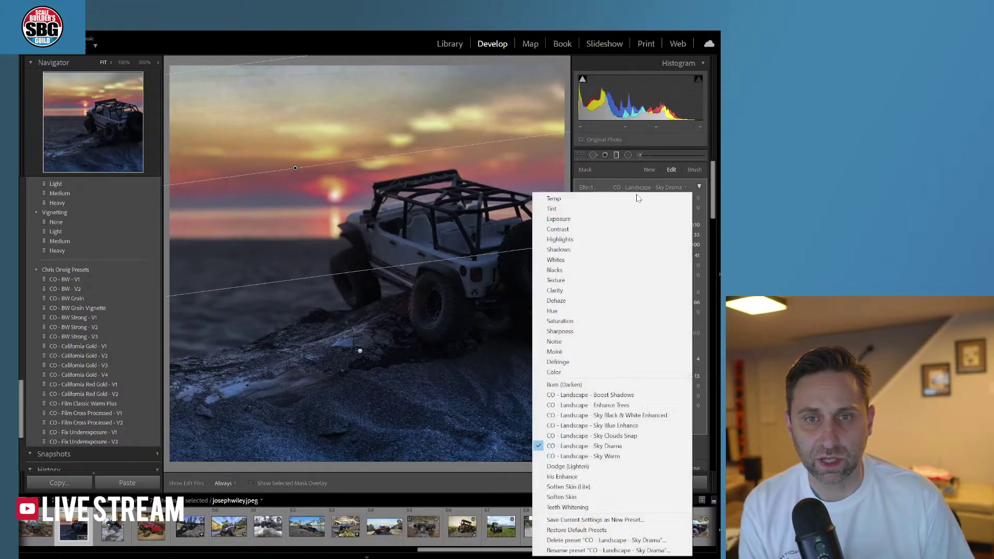
pyautogui.click(585, 293)
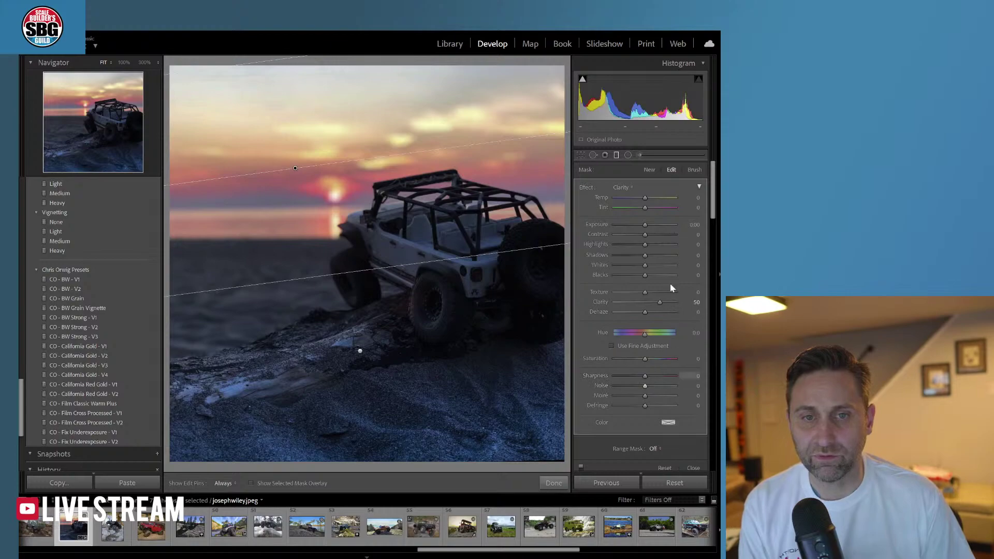
pyautogui.moveTo(660, 302); pyautogui.dragTo(610, 293)
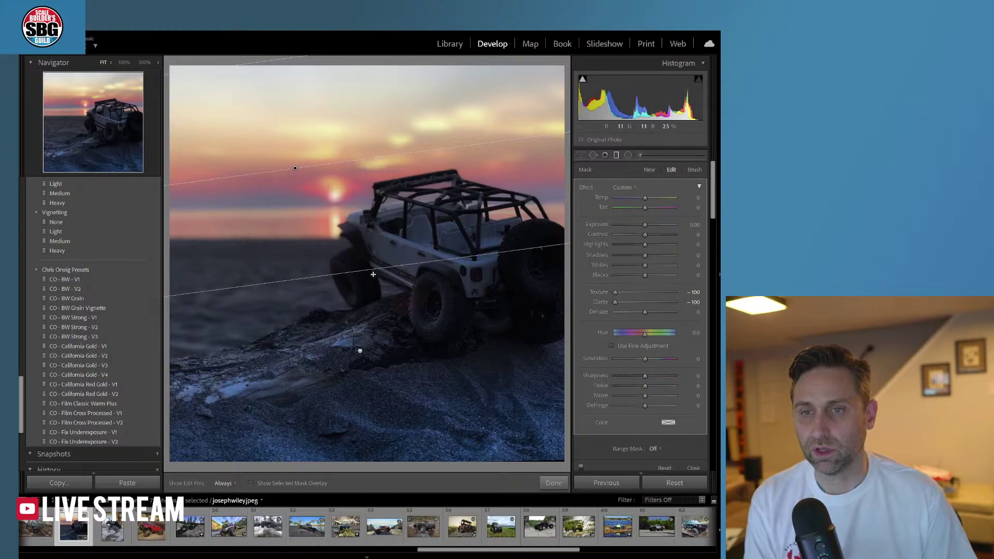
pyautogui.moveTo(371, 269); pyautogui.dragTo(375, 328)
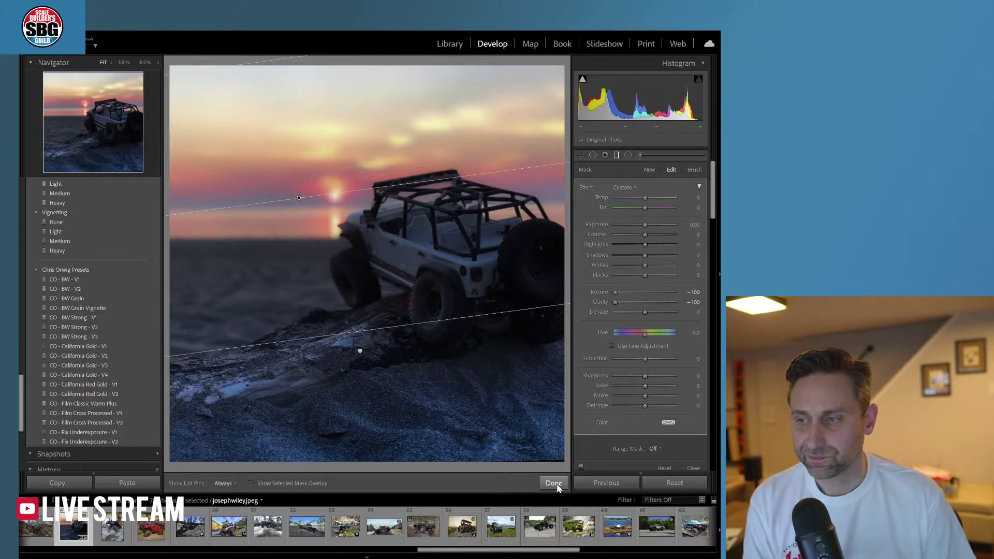
pyautogui.click(555, 486)
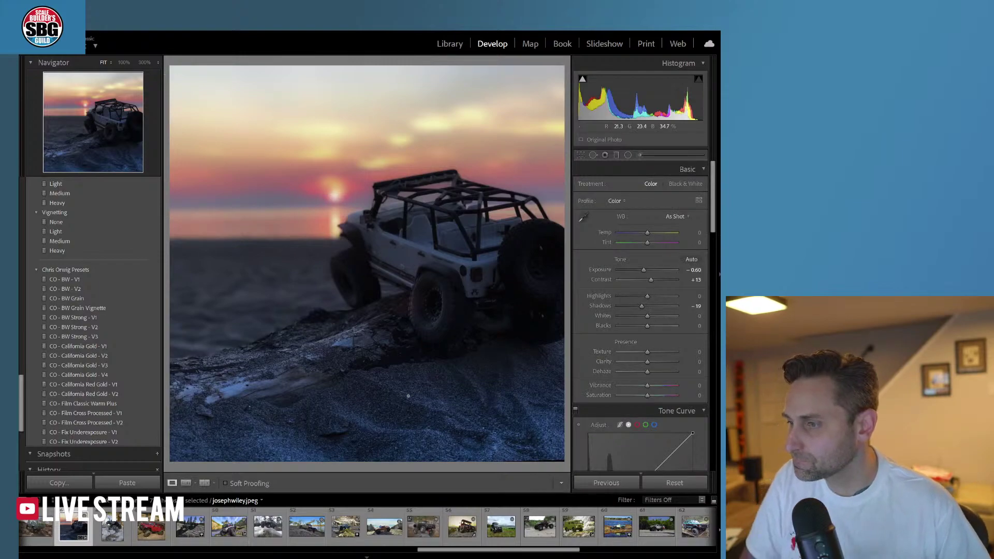
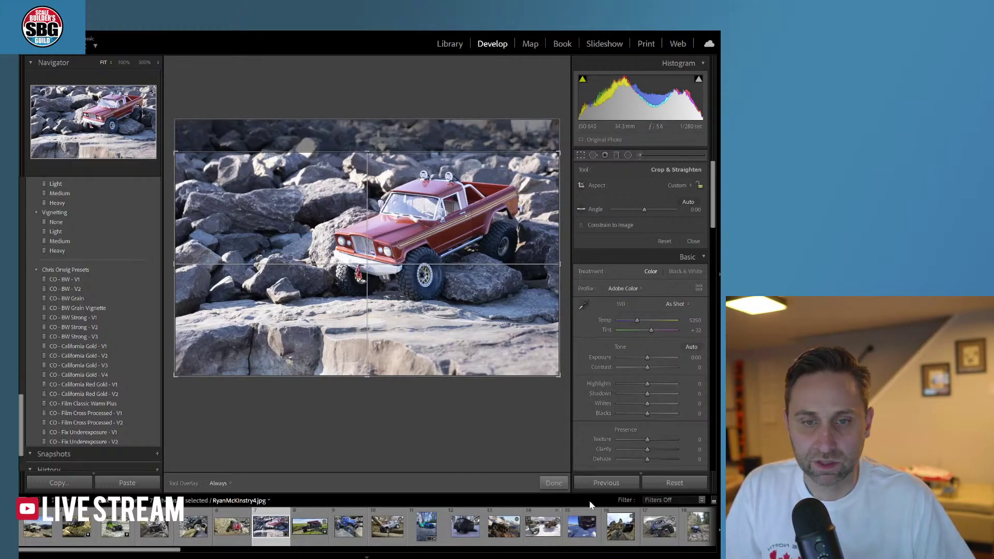
# - Apply the crop trimming the upper rocks from the red pickup photo, and inspect the truck's side at 100%
pyautogui.press('Return')
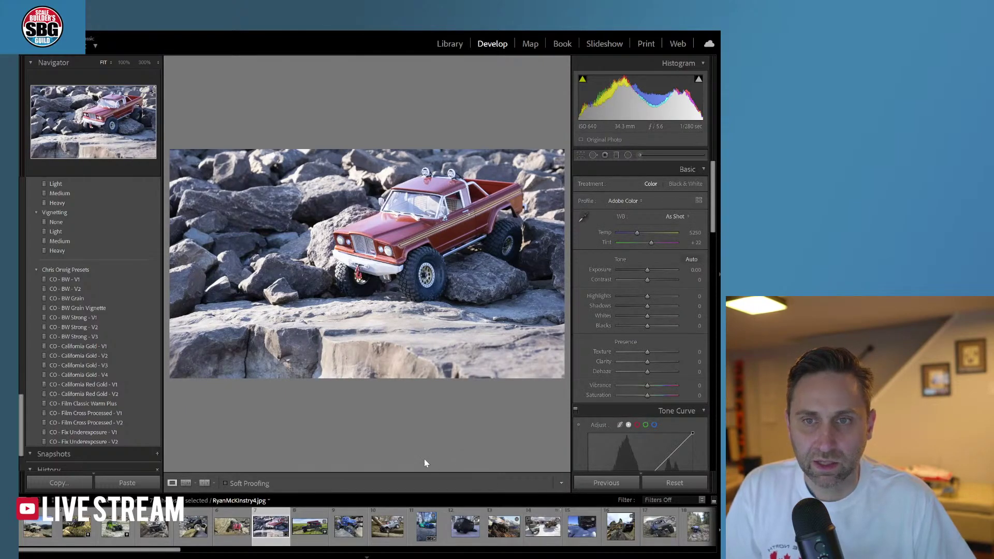
pyautogui.click(420, 228)
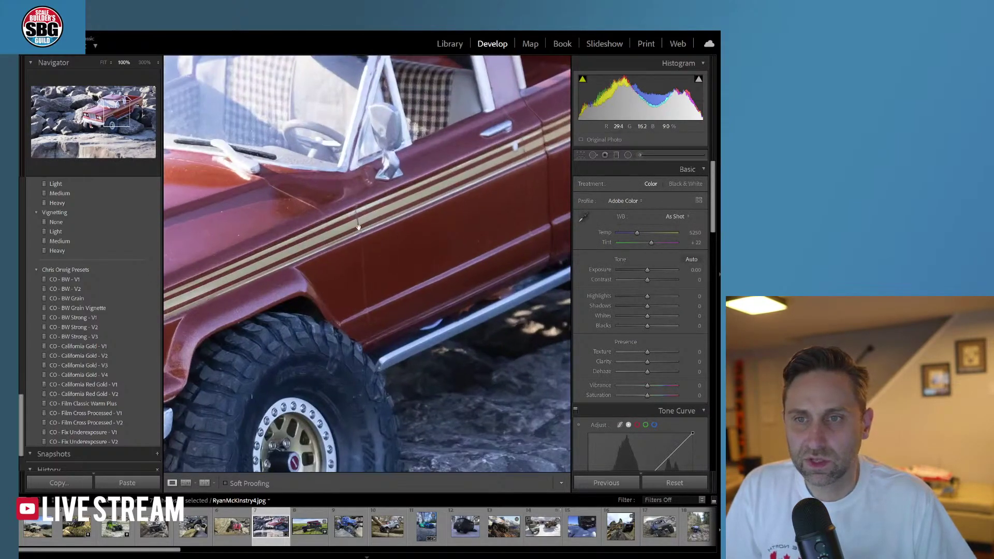
# - Set the red pickup photo's exposure to -0.20, contrast to +2, highlights to -34 and shadows to +28
pyautogui.moveTo(237, 237); pyautogui.dragTo(385, 221)
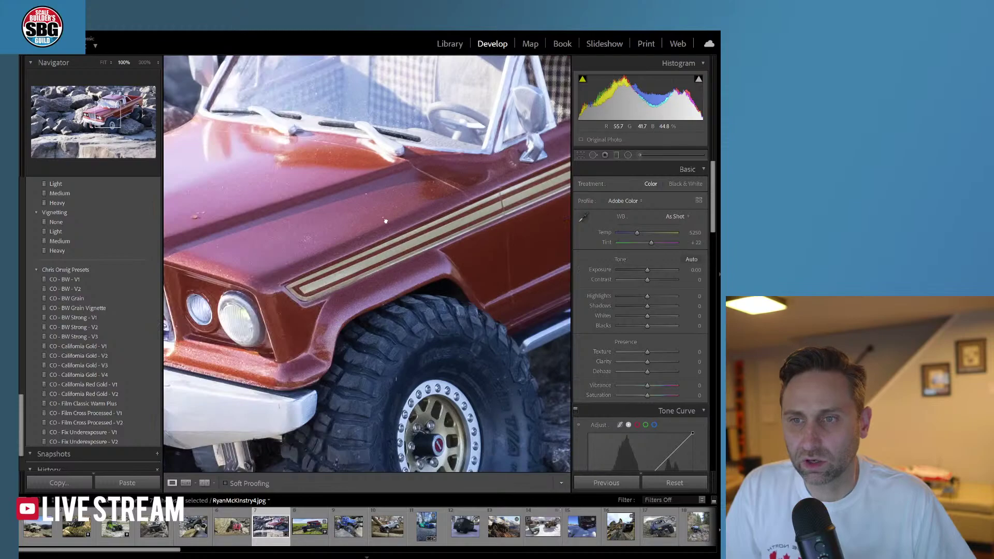
pyautogui.click(329, 249)
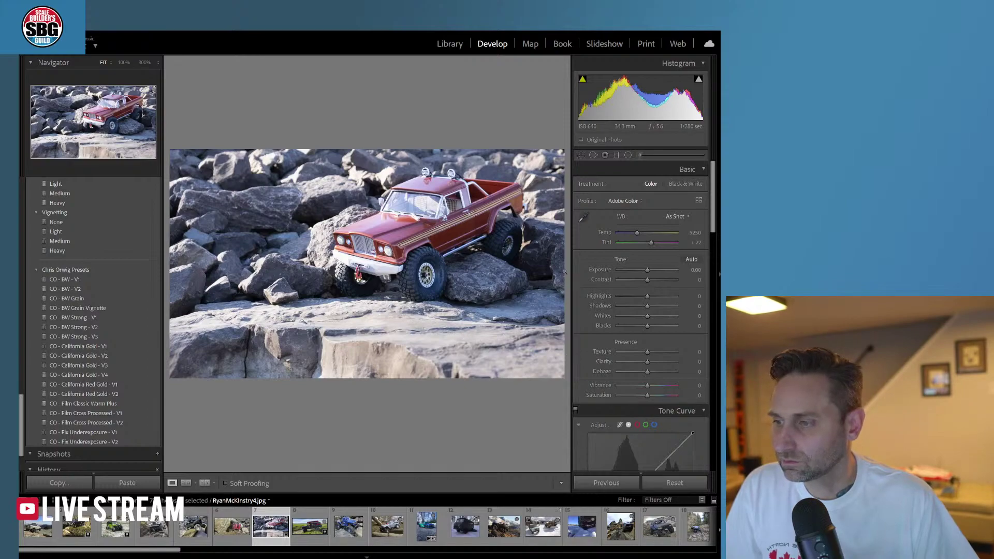
pyautogui.moveTo(647, 272); pyautogui.dragTo(645, 272)
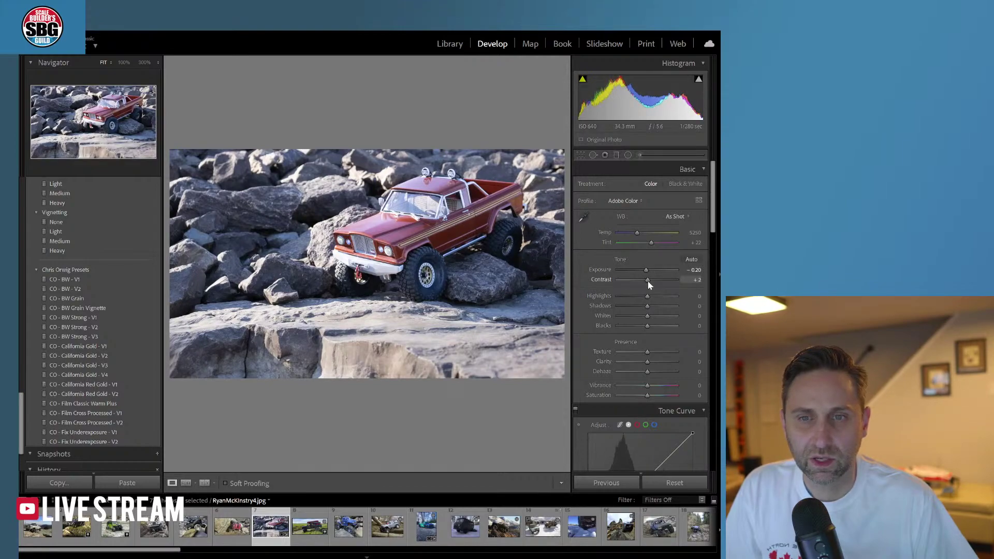
pyautogui.moveTo(647, 280); pyautogui.dragTo(656, 308)
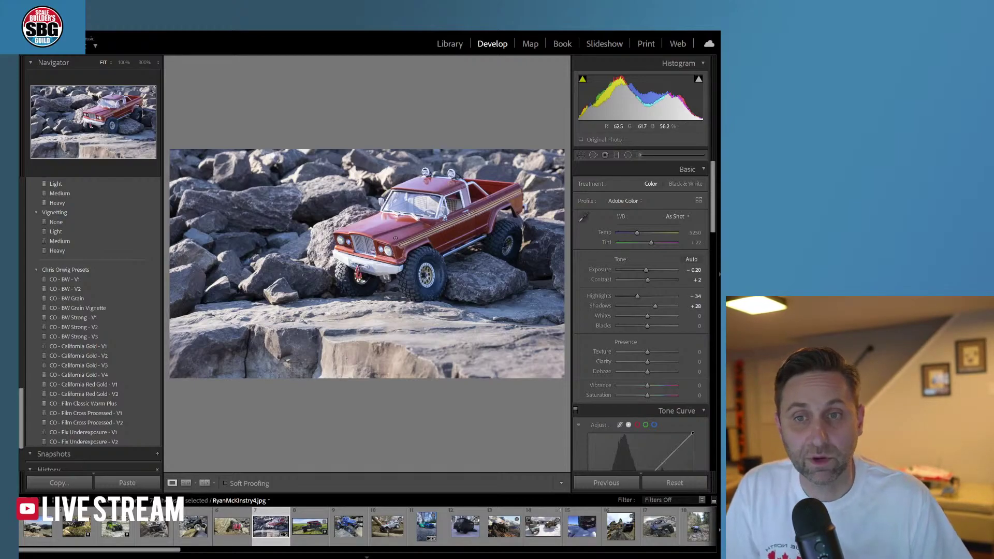
# - Inspect the truck's hood and bumper at 100%, and set texture to +34, clarity to +3 and vibrance to +25
pyautogui.click(387, 230)
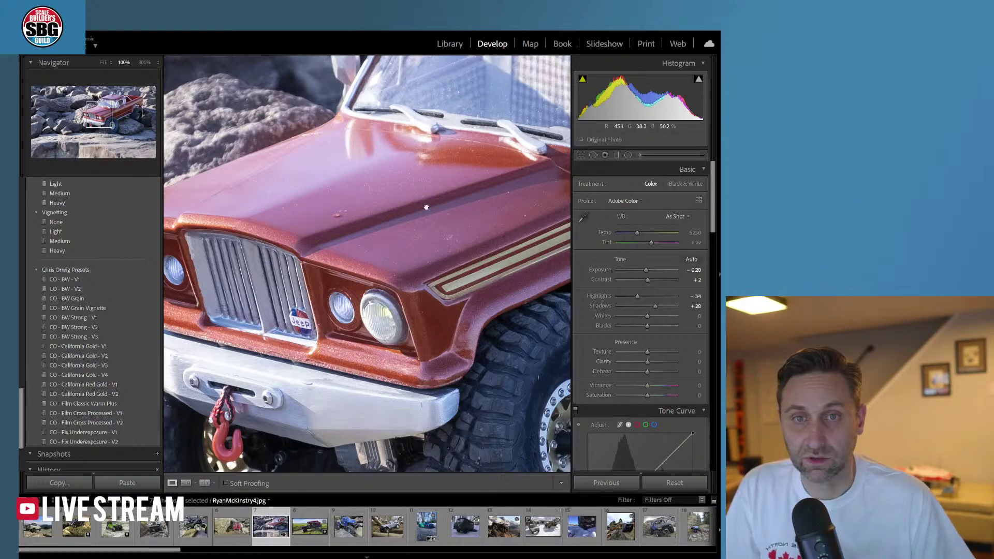
pyautogui.click(420, 240)
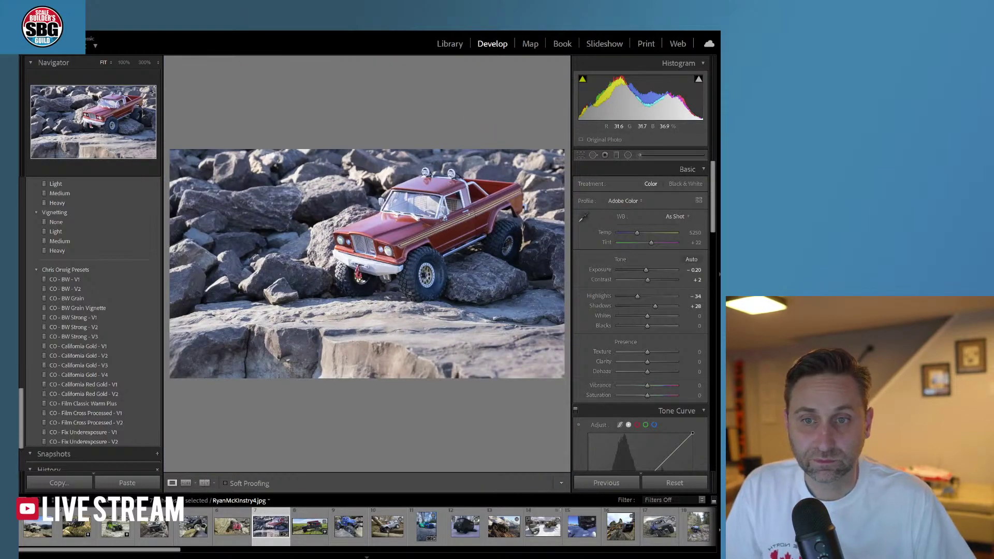
pyautogui.click(395, 302)
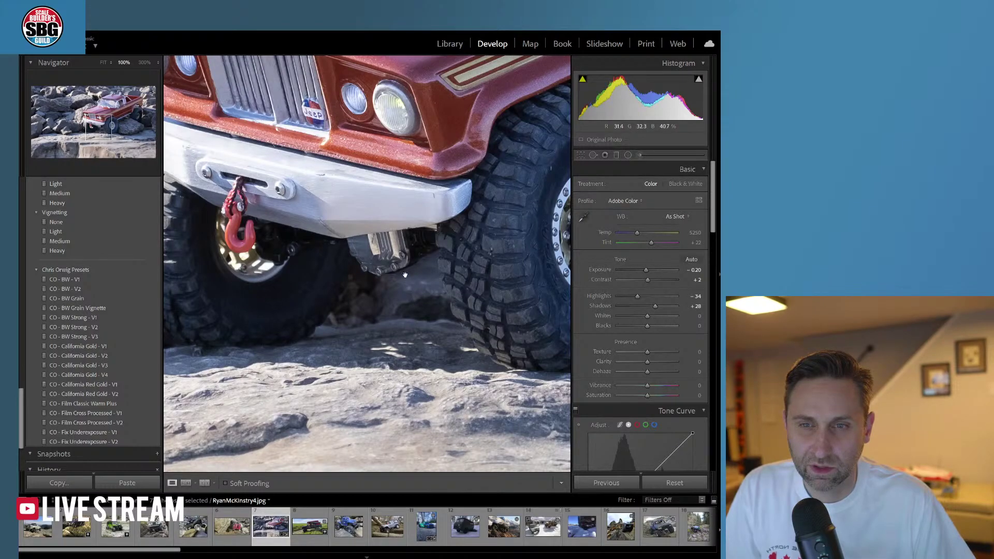
pyautogui.click(407, 252)
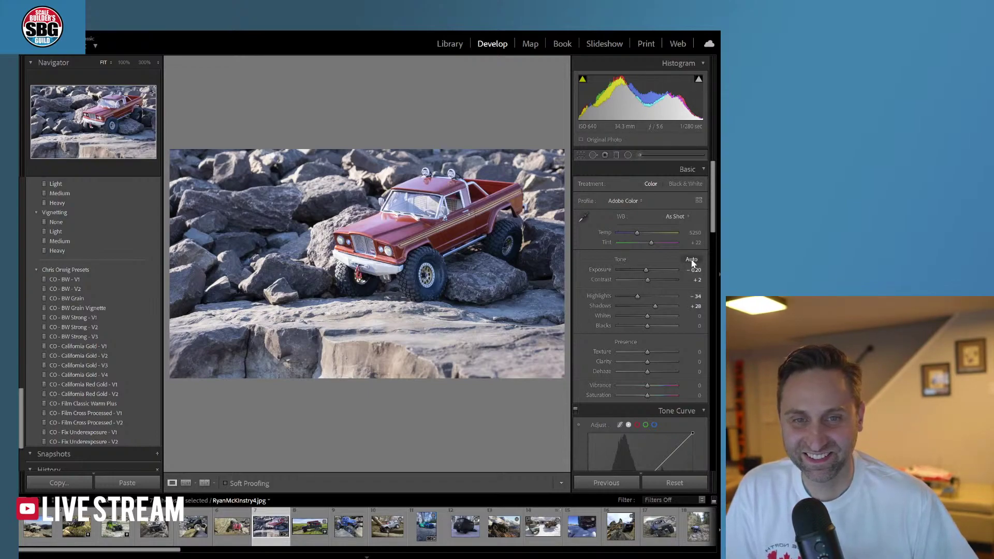
pyautogui.click(656, 352)
pyautogui.moveTo(657, 350); pyautogui.dragTo(655, 390)
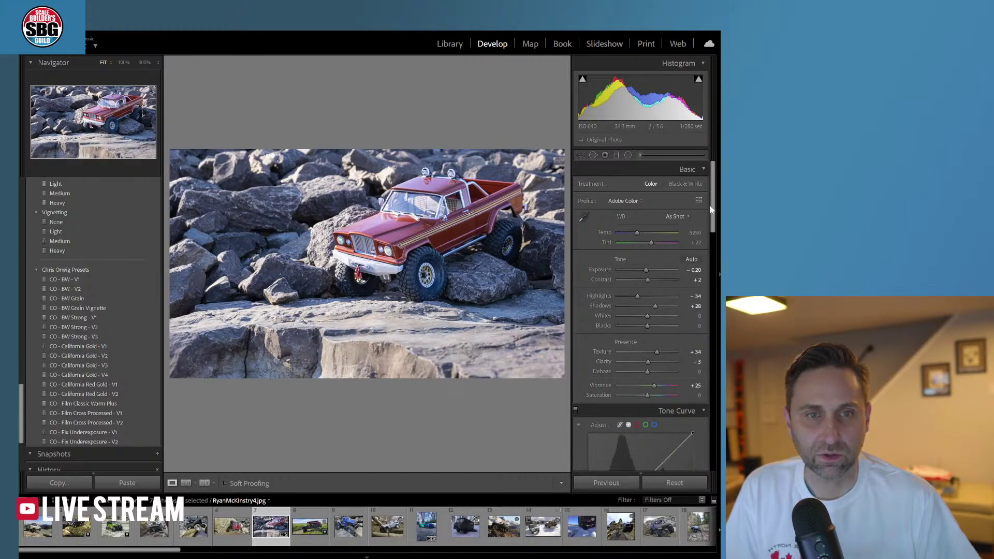
# - Set the red hue to -55 and the HSL saturation to red +45, orange +48, aqua +46, blue +28 and purple +28
pyautogui.moveTo(713, 213); pyautogui.dragTo(719, 291)
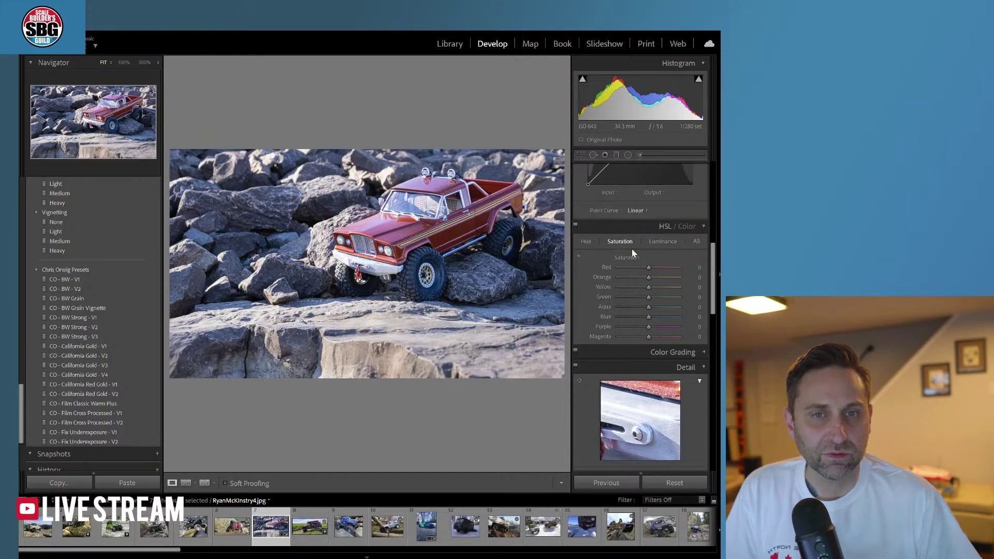
pyautogui.click(585, 240)
pyautogui.moveTo(649, 270); pyautogui.dragTo(628, 271)
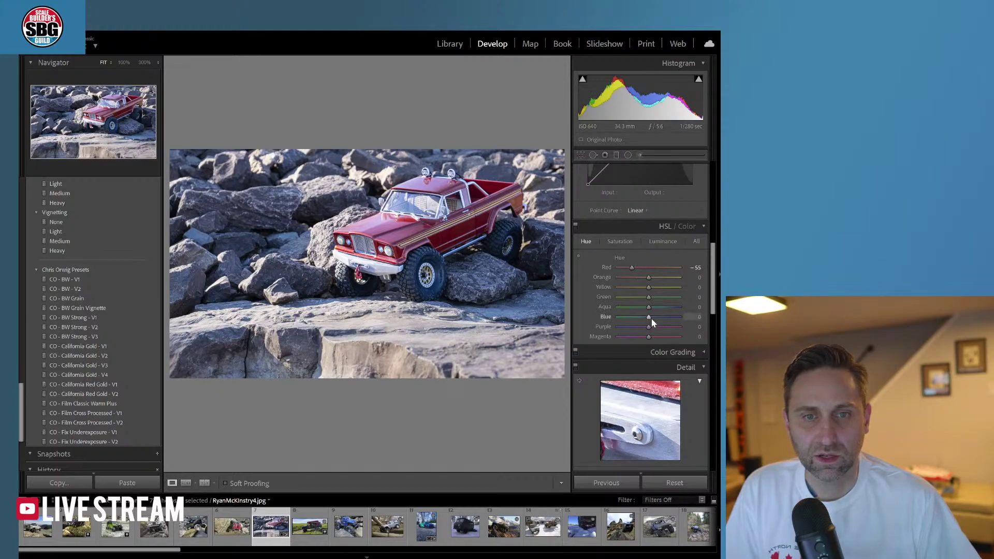
pyautogui.click(620, 241)
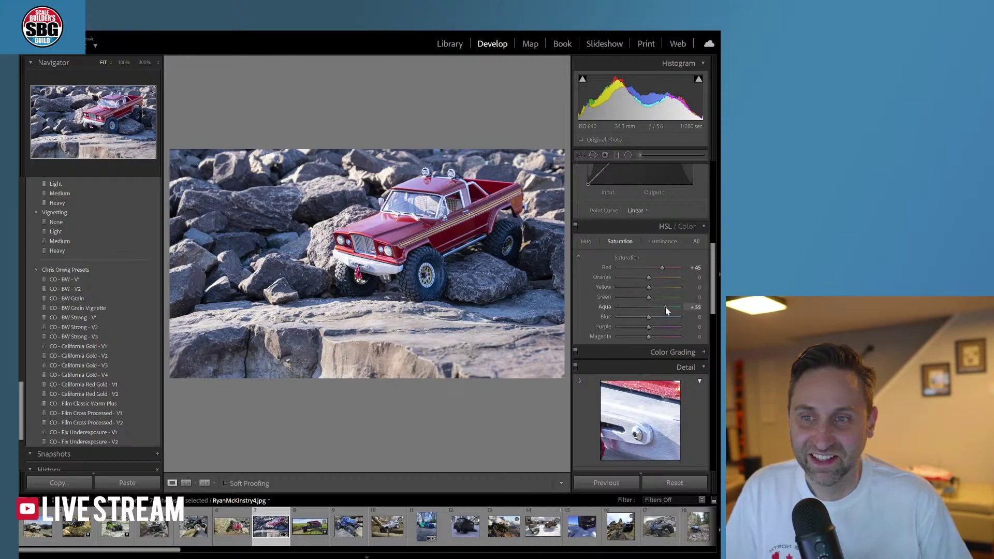
pyautogui.moveTo(651, 316)
pyautogui.mouseDown()
pyautogui.moveTo(662, 318)
pyautogui.moveTo(652, 329)
pyautogui.moveTo(661, 331)
pyautogui.mouseUp()
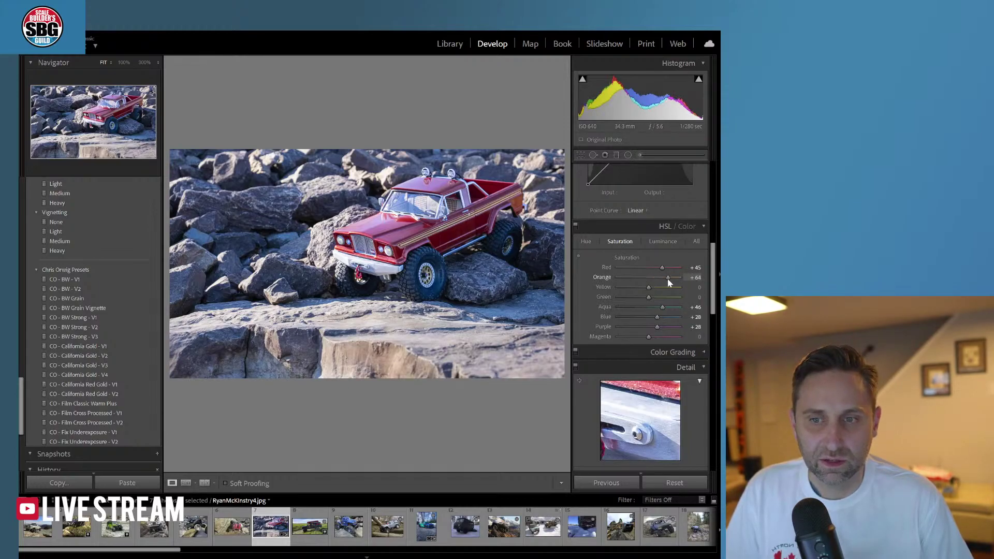
pyautogui.moveTo(666, 278); pyautogui.dragTo(663, 280)
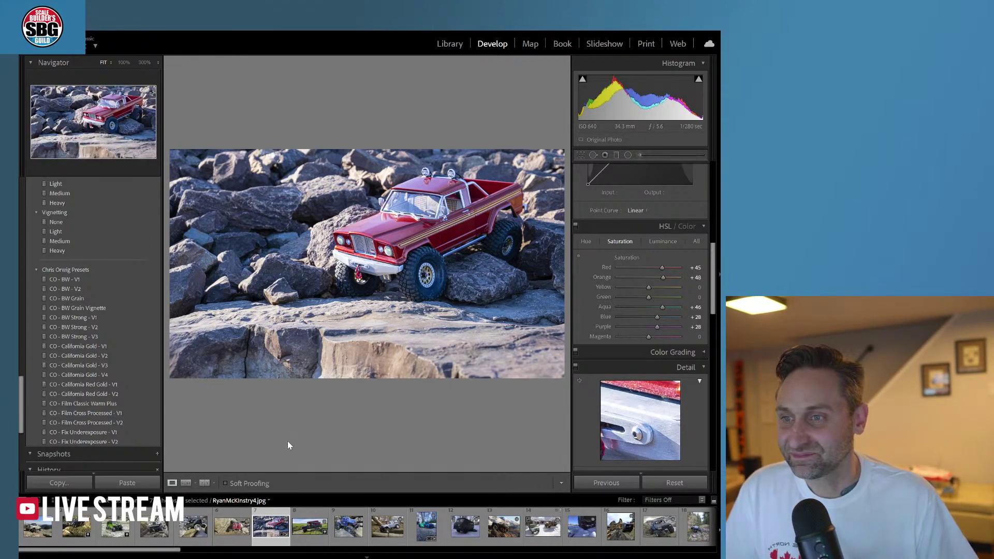
# - Apply the Light vignetting preset to the red pickup photo
pyautogui.click(82, 239)
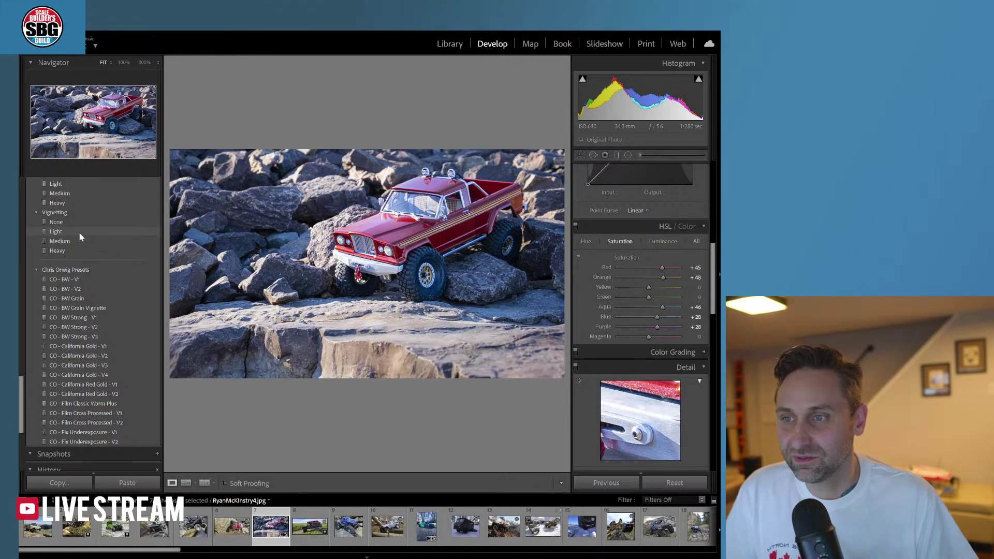
pyautogui.click(79, 234)
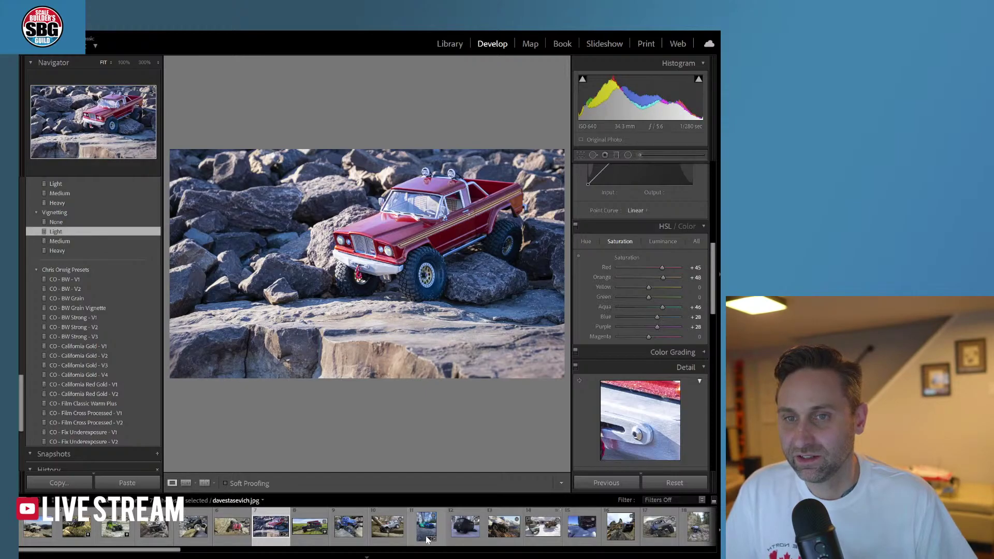
# - Brush a local adjustment over the red pickup with the Exposure effect in place of Sky Drama, set to 0.07
pyautogui.click(640, 154)
pyautogui.scroll(6, 510, 211)
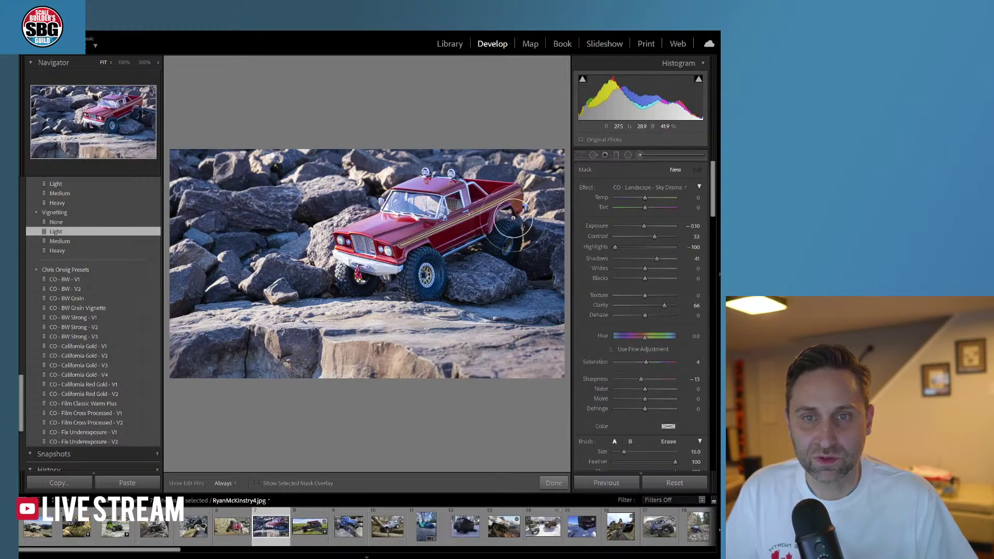
pyautogui.press('h')
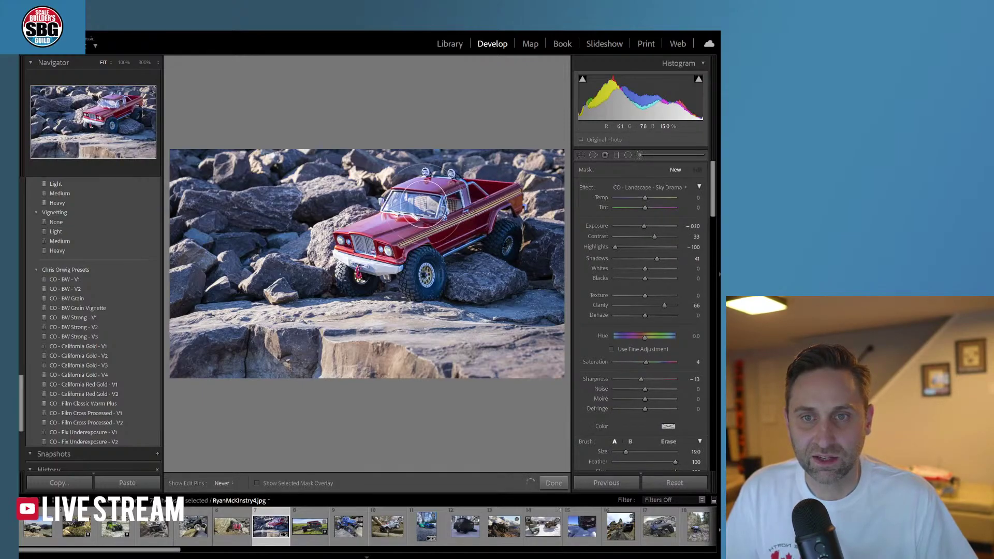
pyautogui.moveTo(370, 246)
pyautogui.mouseDown()
pyautogui.moveTo(363, 259)
pyautogui.moveTo(414, 258)
pyautogui.moveTo(409, 267)
pyautogui.mouseUp()
pyautogui.click(671, 188)
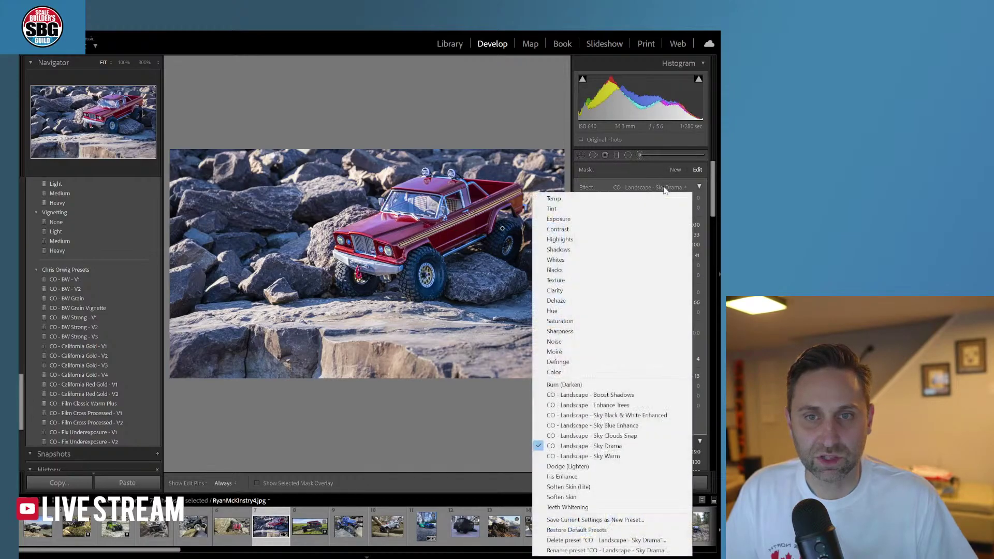
pyautogui.click(637, 221)
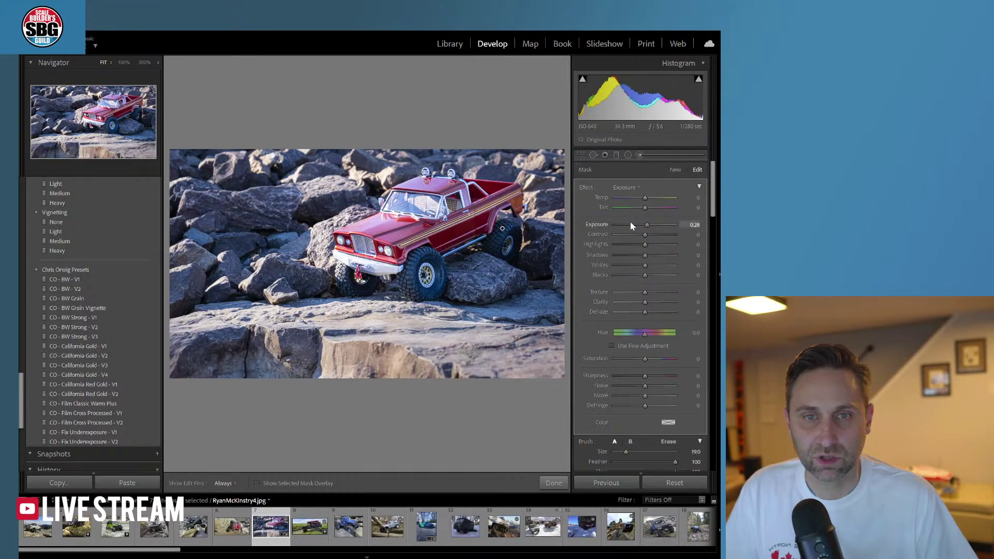
pyautogui.moveTo(647, 224); pyautogui.dragTo(646, 225)
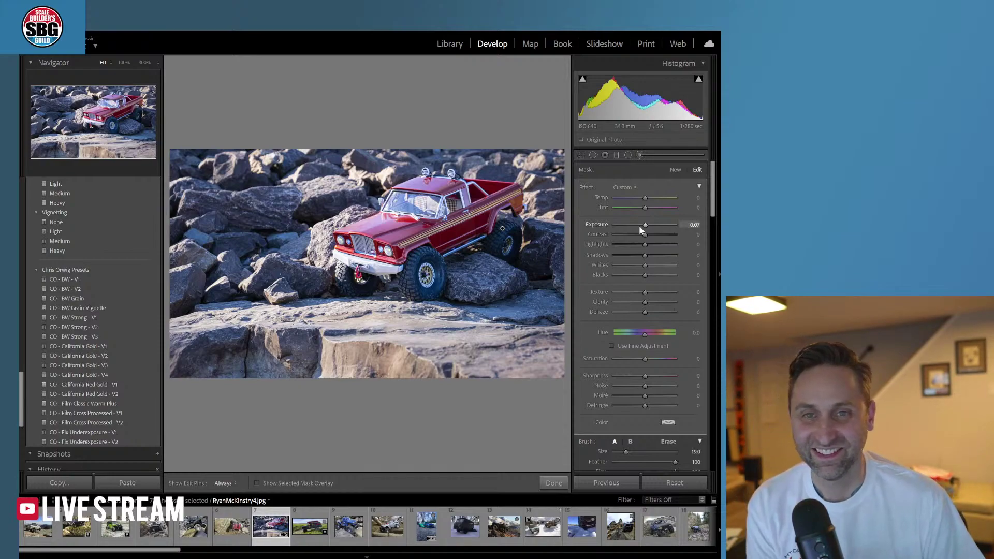
pyautogui.click(561, 482)
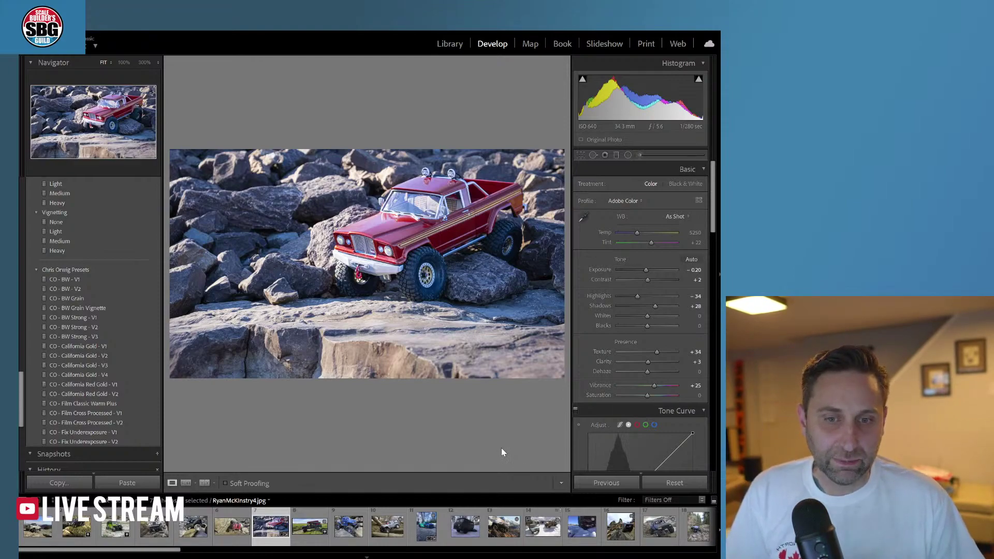
# - Open the photo of the green van in the snow, and set its exposure to +1.06 and temp to +31
pyautogui.click(463, 525)
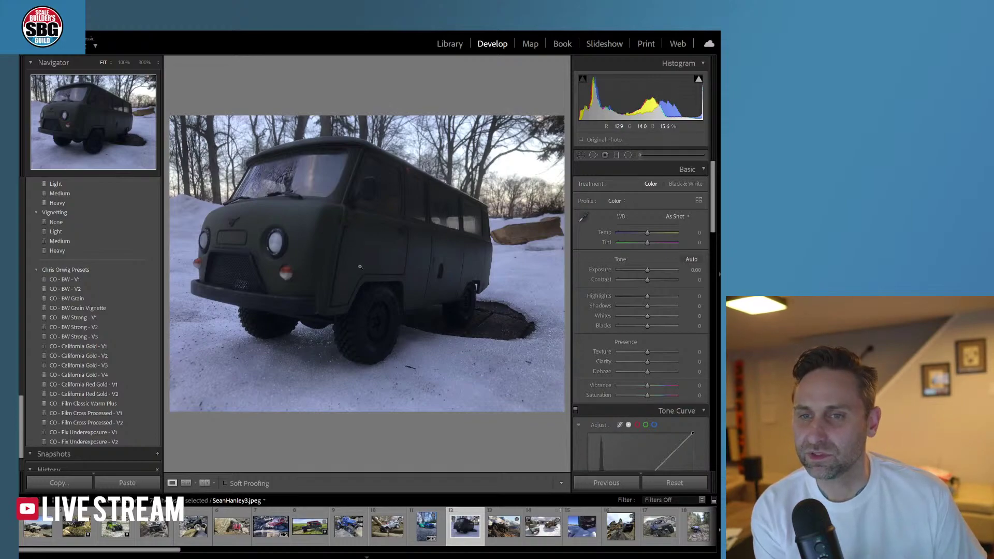
pyautogui.click(392, 270)
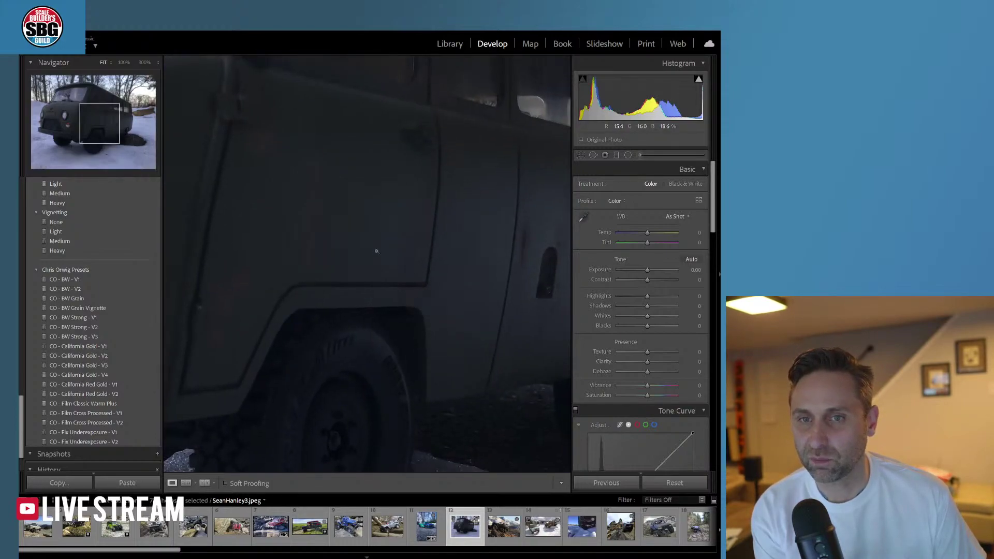
pyautogui.click(375, 251)
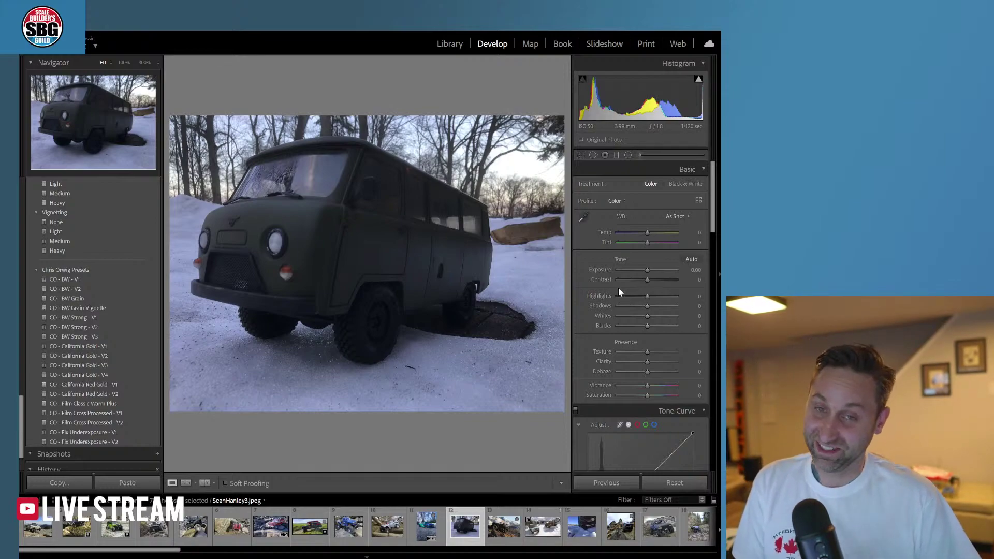
pyautogui.moveTo(645, 270); pyautogui.dragTo(652, 271)
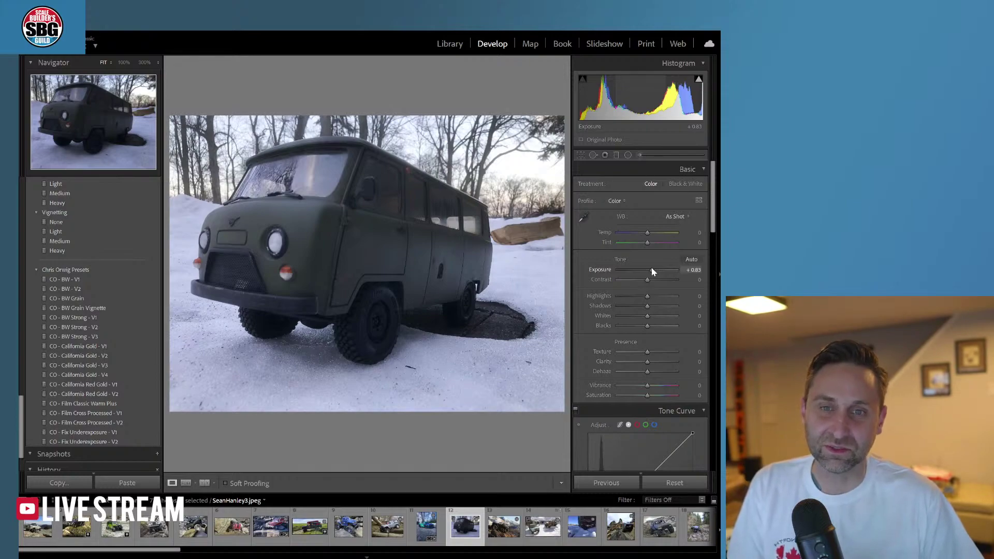
pyautogui.moveTo(653, 272); pyautogui.dragTo(654, 272)
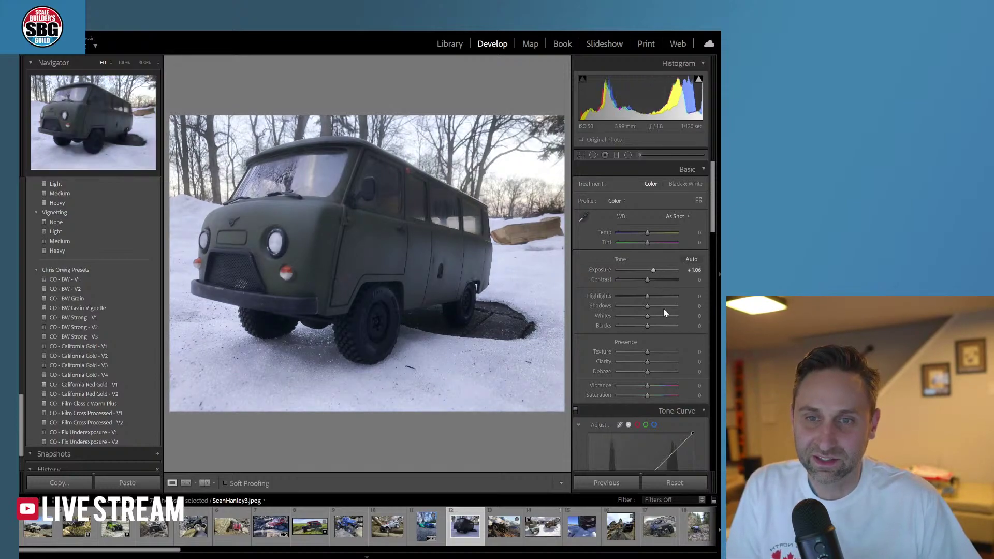
pyautogui.moveTo(647, 233); pyautogui.dragTo(651, 232)
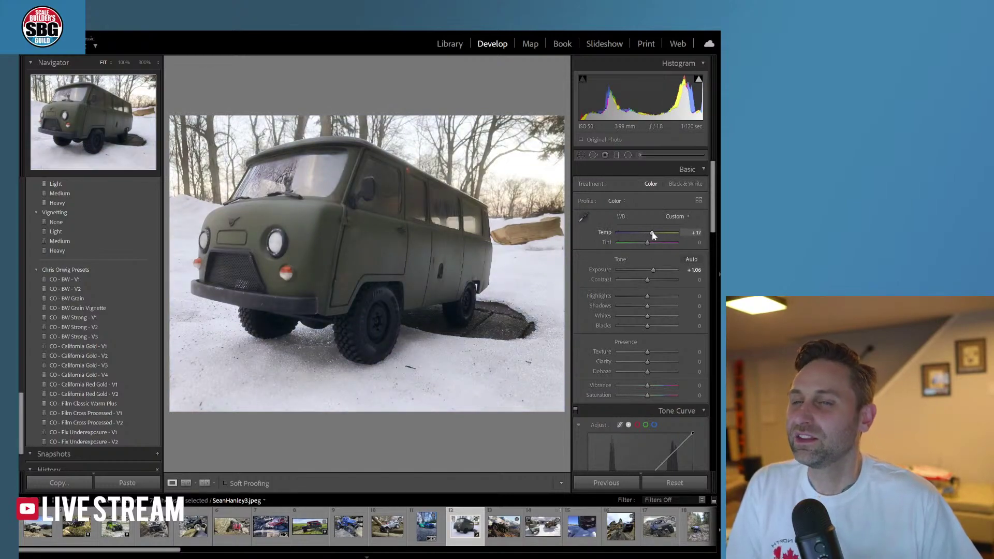
pyautogui.moveTo(650, 233); pyautogui.dragTo(655, 235)
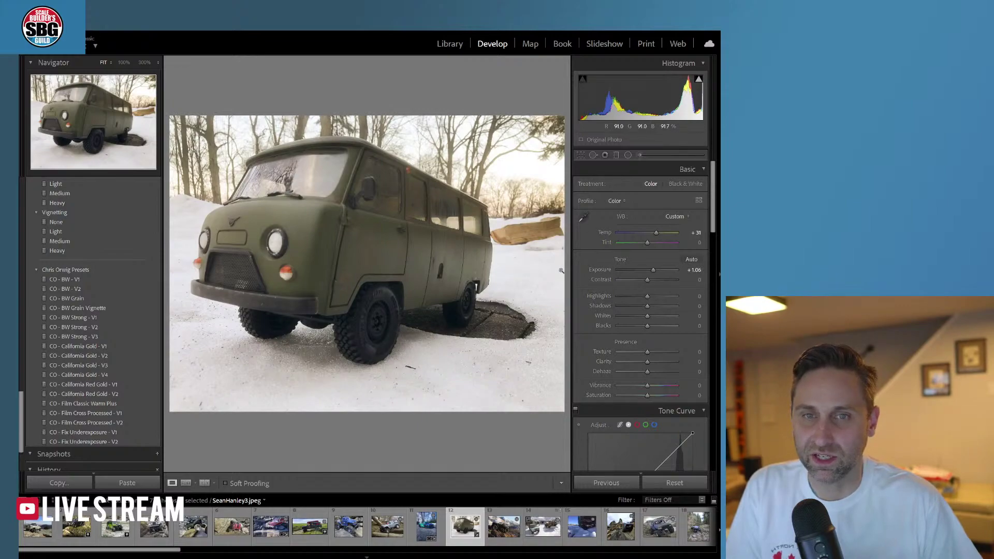
# - Try to heal the brown rock out of the snow behind the van, and undo the healing
pyautogui.click(593, 155)
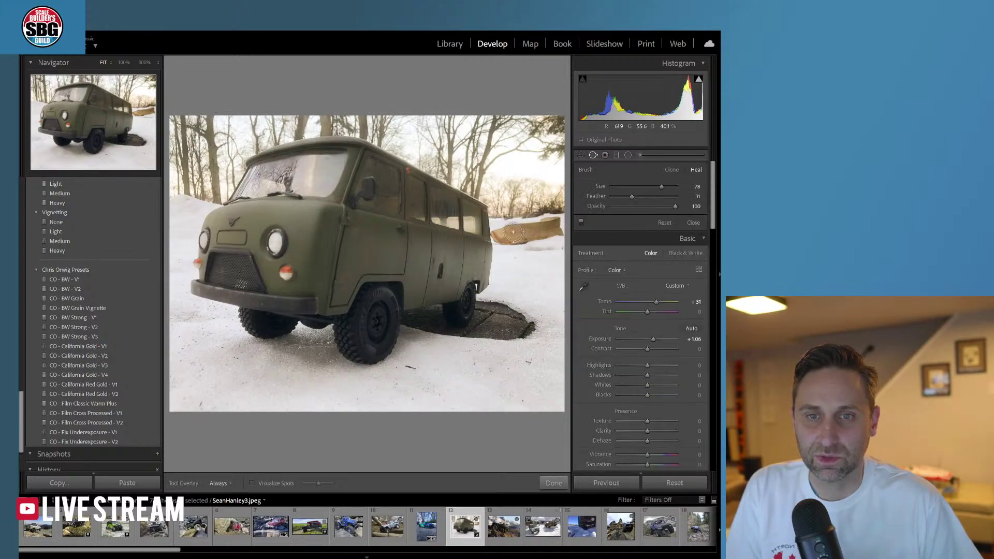
pyautogui.moveTo(503, 233)
pyautogui.mouseDown()
pyautogui.moveTo(556, 226)
pyautogui.moveTo(523, 237)
pyautogui.mouseUp()
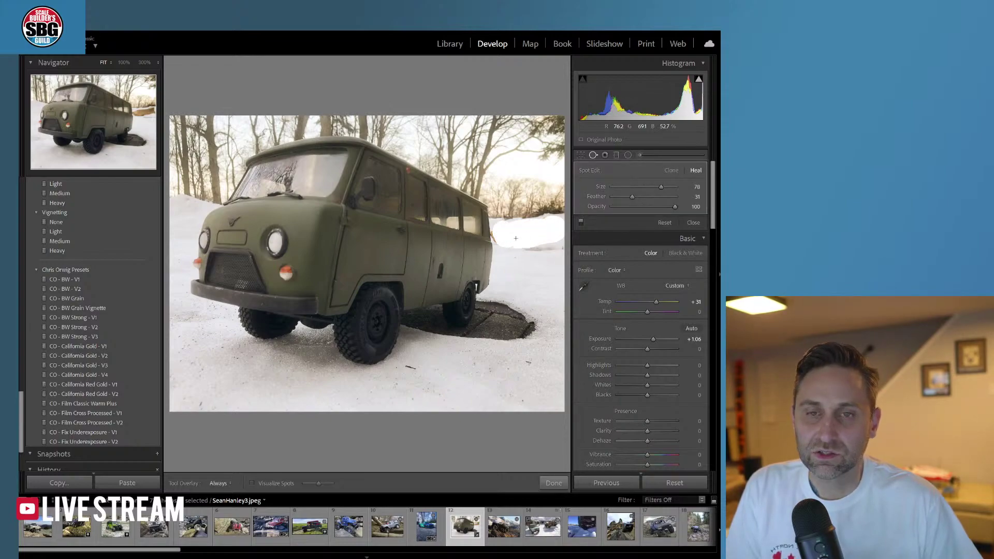
pyautogui.moveTo(357, 260)
pyautogui.mouseDown()
pyautogui.moveTo(526, 286)
pyautogui.moveTo(455, 397)
pyautogui.moveTo(507, 378)
pyautogui.moveTo(194, 275)
pyautogui.moveTo(497, 218)
pyautogui.moveTo(517, 206)
pyautogui.moveTo(513, 184)
pyautogui.moveTo(516, 270)
pyautogui.mouseUp()
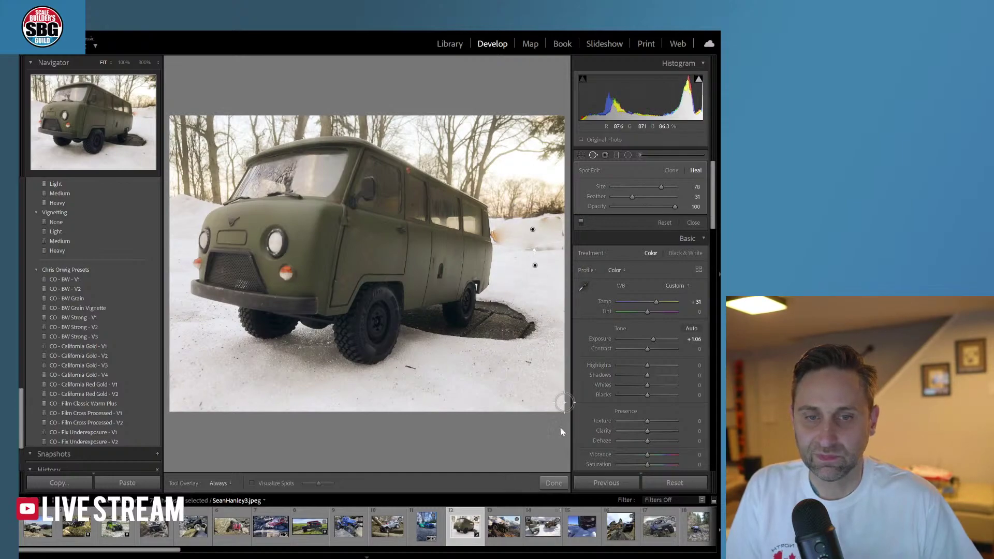
pyautogui.press('q')
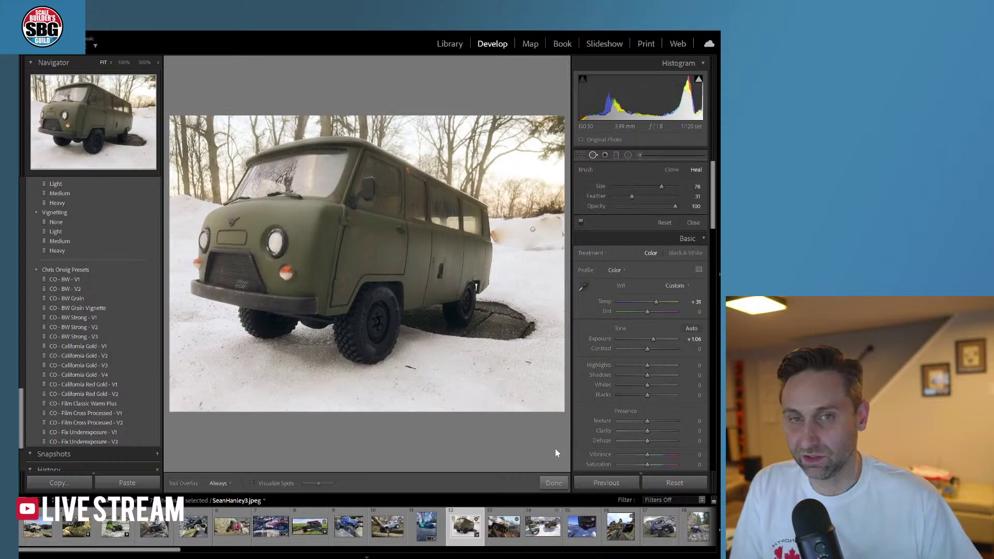
pyautogui.hotkey('ctrl', 'z')
pyautogui.hotkey('ctrl', 'z')
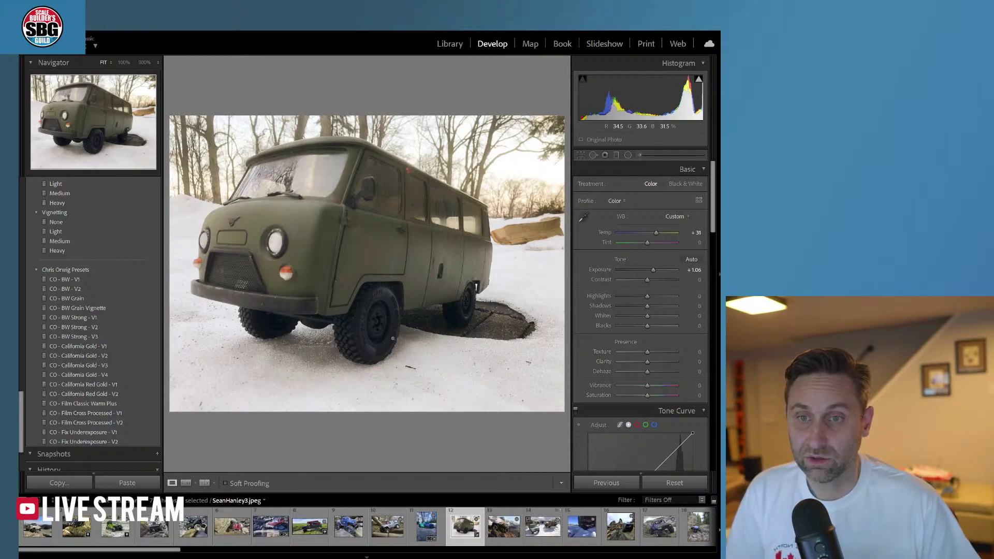
# - Set the green van photo's tint to +2, vibrance to +25, texture to +50 and clarity to +6, checking the wheels and windows up close
pyautogui.click(387, 311)
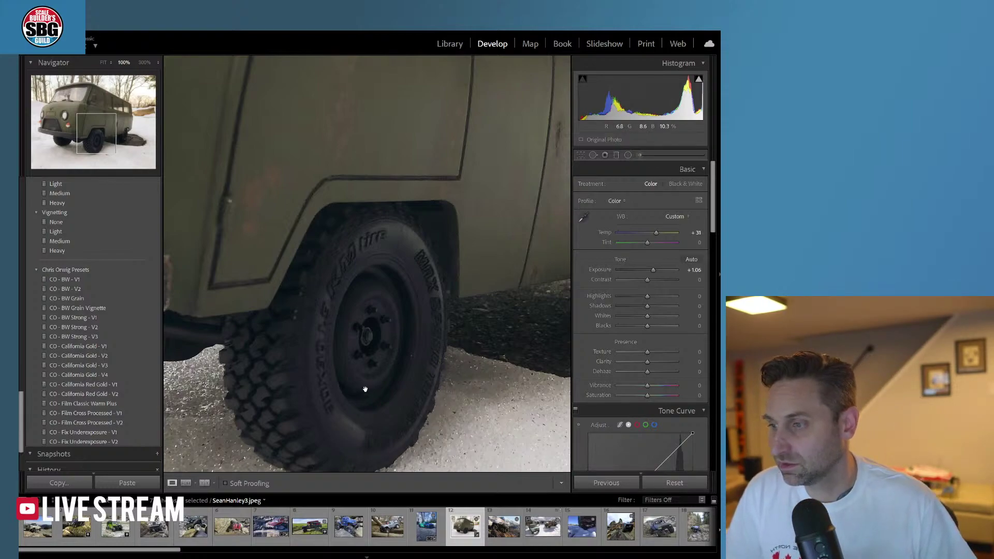
pyautogui.click(362, 357)
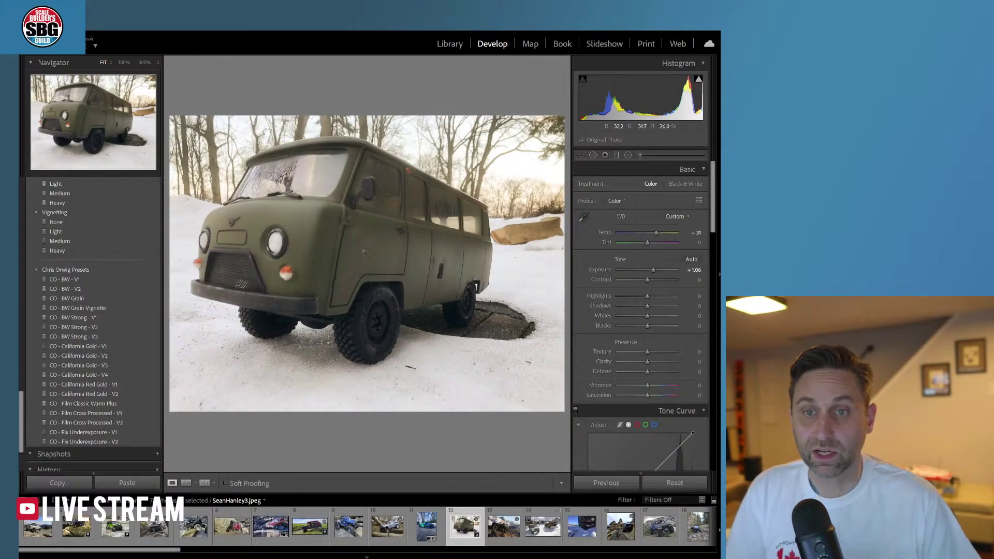
pyautogui.click(453, 202)
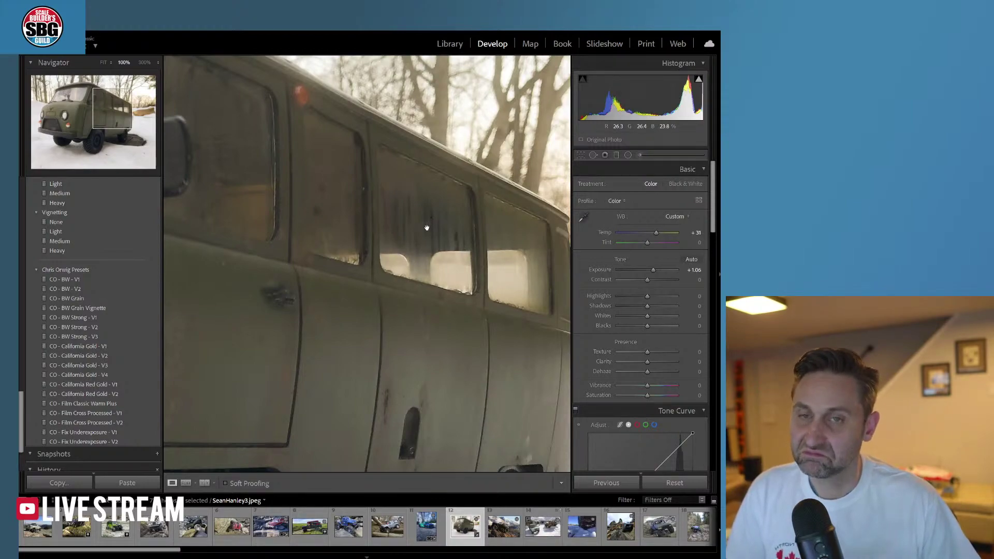
pyautogui.click(432, 257)
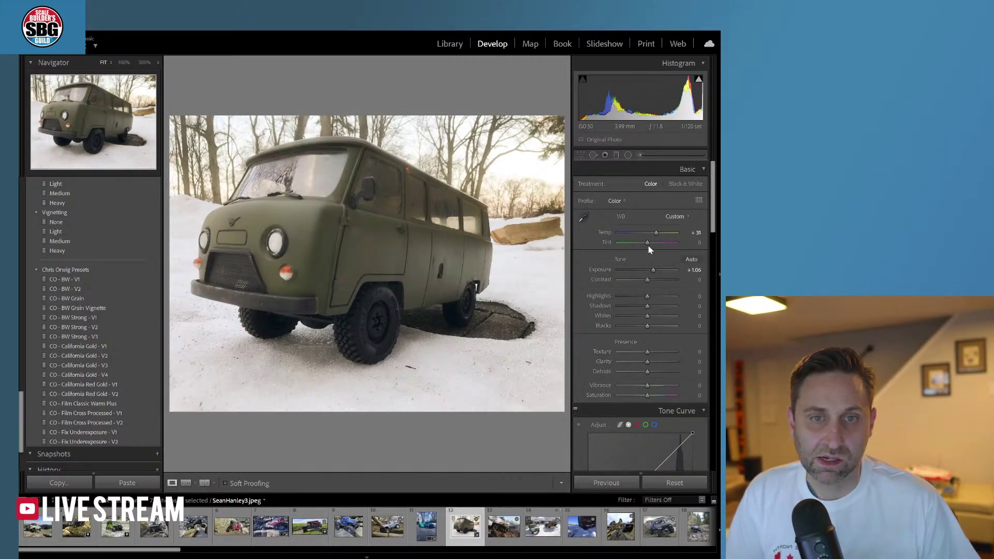
pyautogui.moveTo(648, 243); pyautogui.dragTo(647, 243)
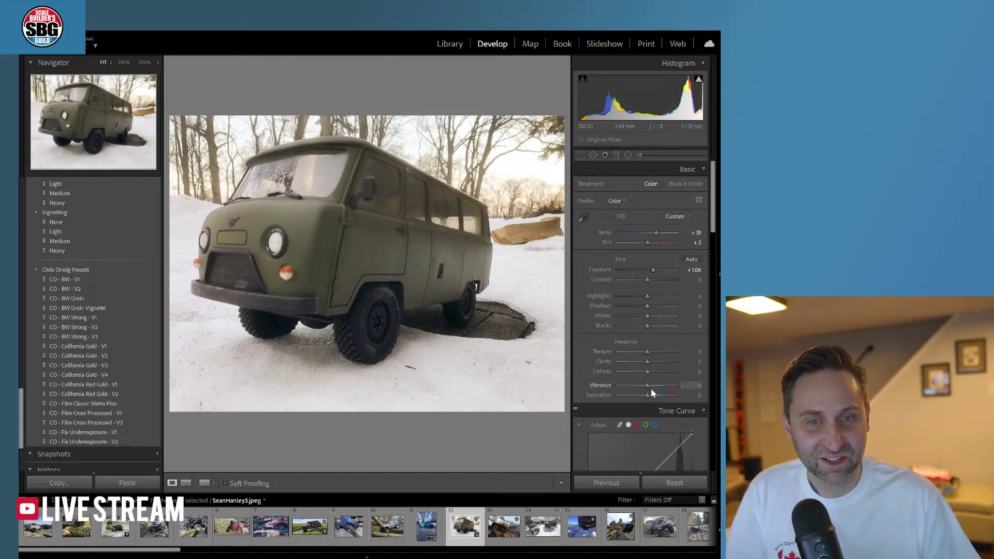
pyautogui.moveTo(647, 385); pyautogui.dragTo(656, 388)
pyautogui.moveTo(647, 352); pyautogui.dragTo(661, 352)
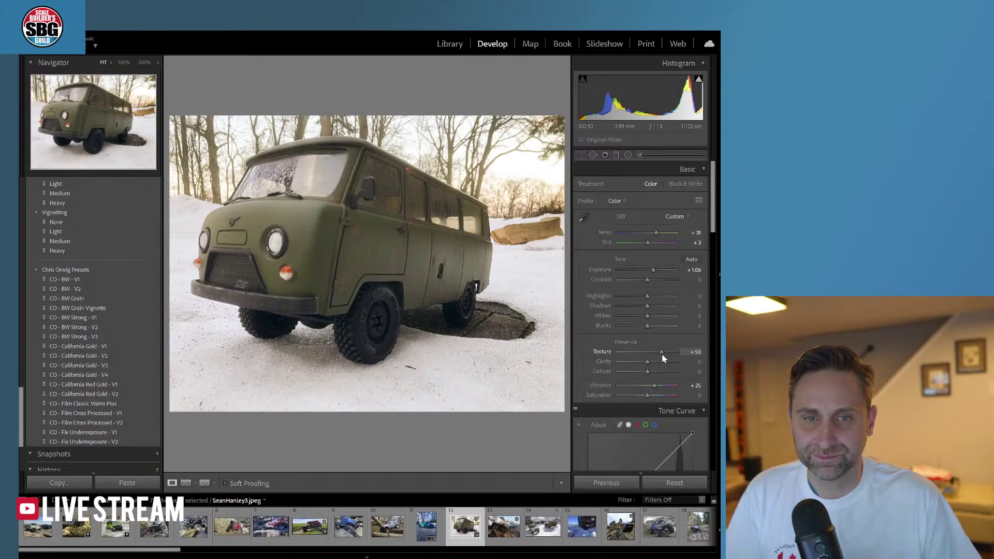
pyautogui.moveTo(647, 361); pyautogui.dragTo(647, 362)
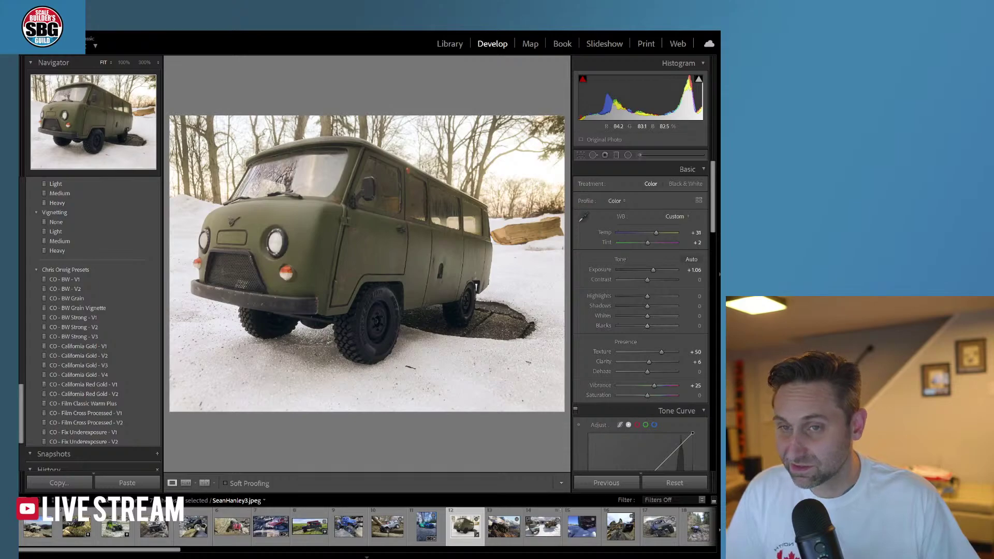
pyautogui.click(311, 327)
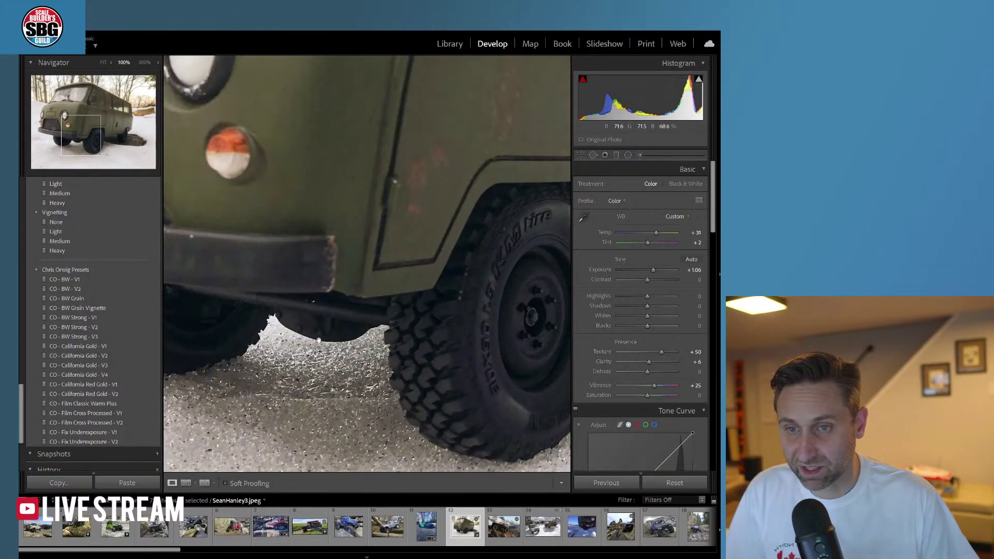
pyautogui.click(311, 327)
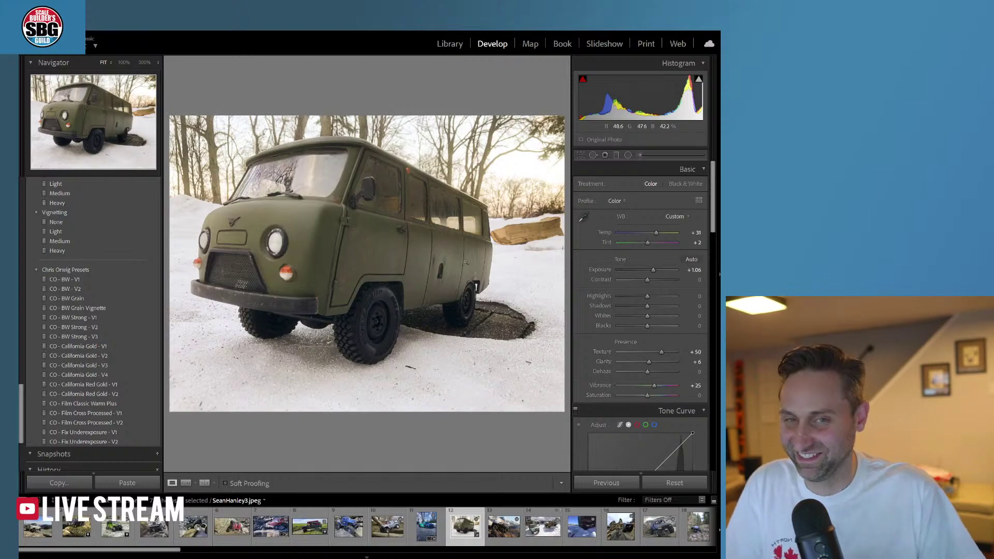
# - Apply the CO - California Red Gold - V1 preset to the van photo
pyautogui.moveTo(713, 222); pyautogui.dragTo(717, 309)
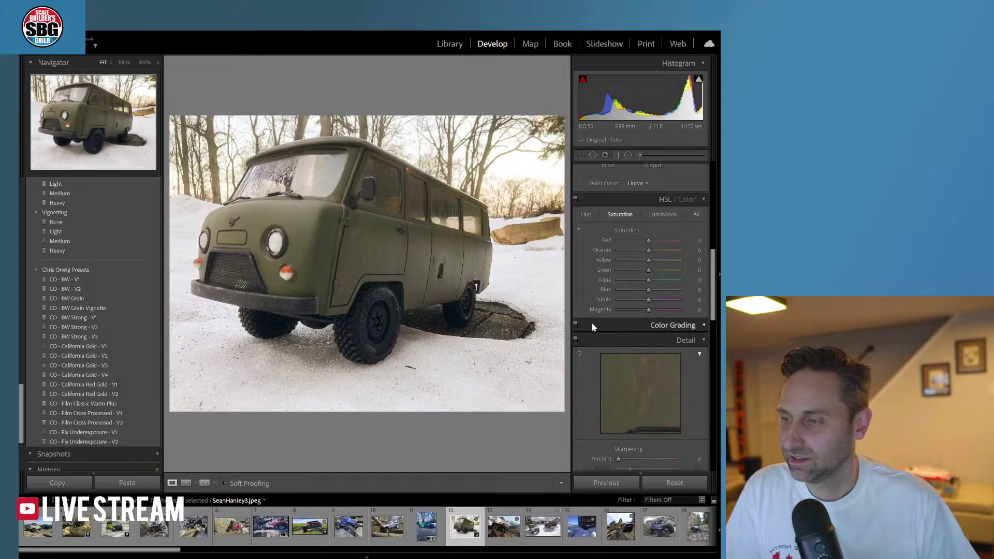
pyautogui.moveTo(714, 281); pyautogui.dragTo(694, 160)
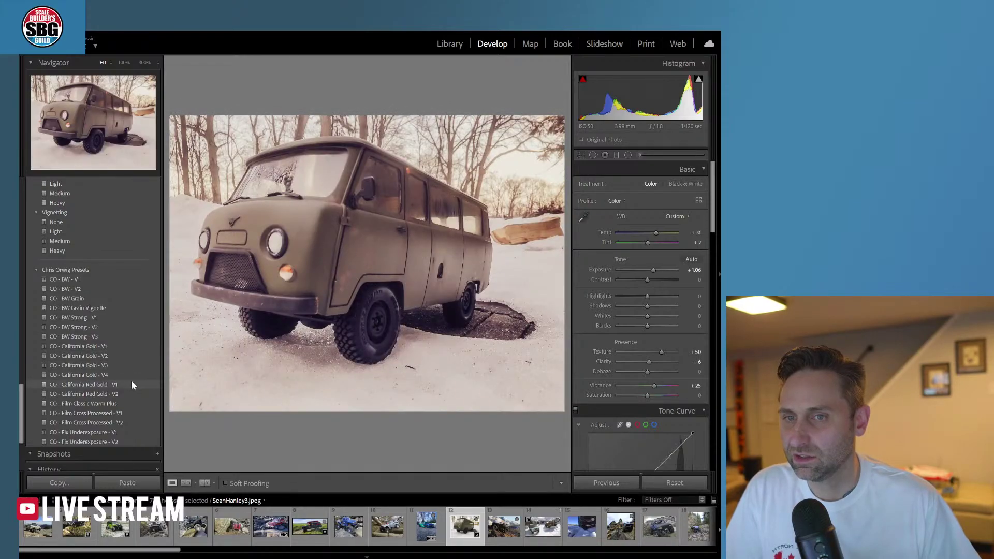
pyautogui.click(127, 385)
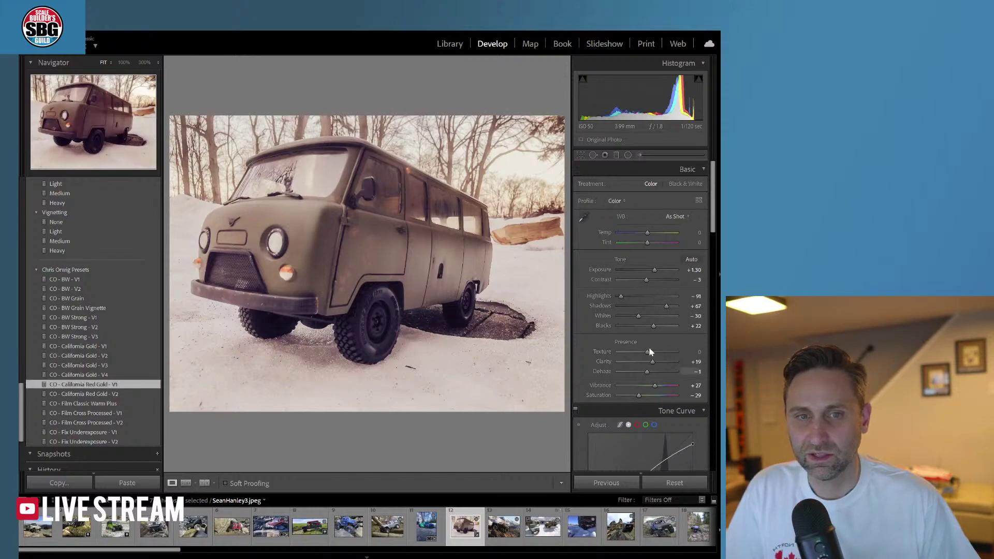
# - Set the van photo's green saturation to +15 and adjust the green luminance in the HSL settings
pyautogui.moveTo(713, 223); pyautogui.dragTo(703, 272)
pyautogui.click(586, 355)
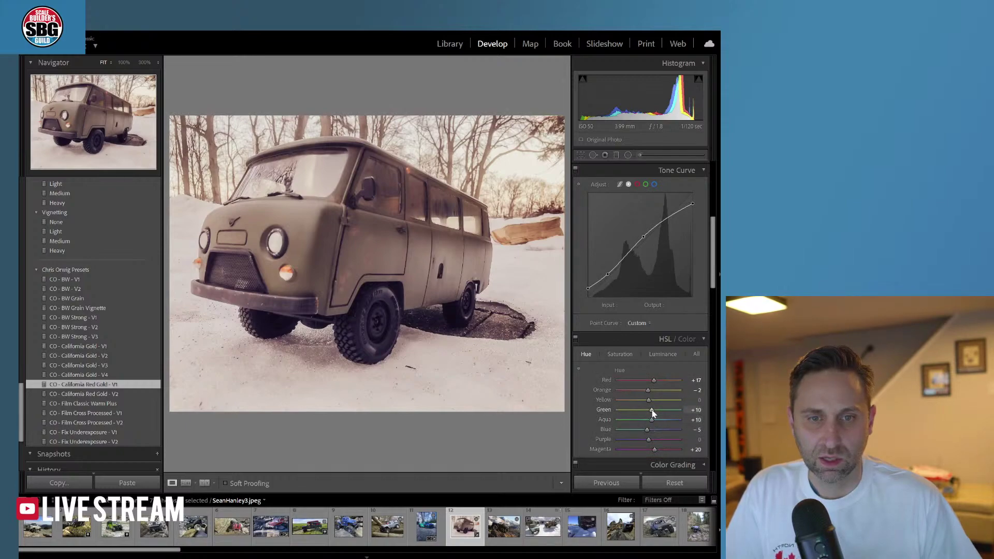
pyautogui.click(627, 359)
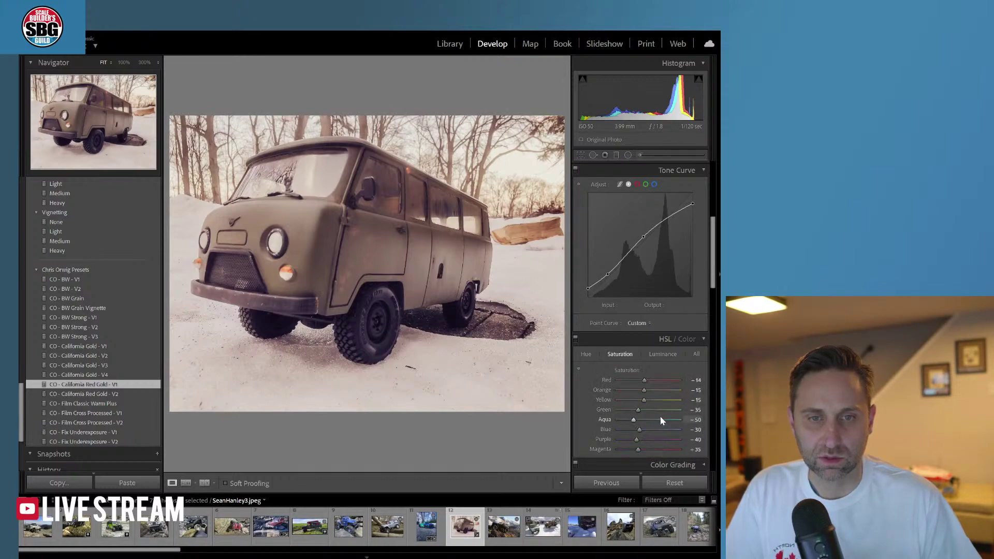
pyautogui.moveTo(642, 410); pyautogui.dragTo(671, 412)
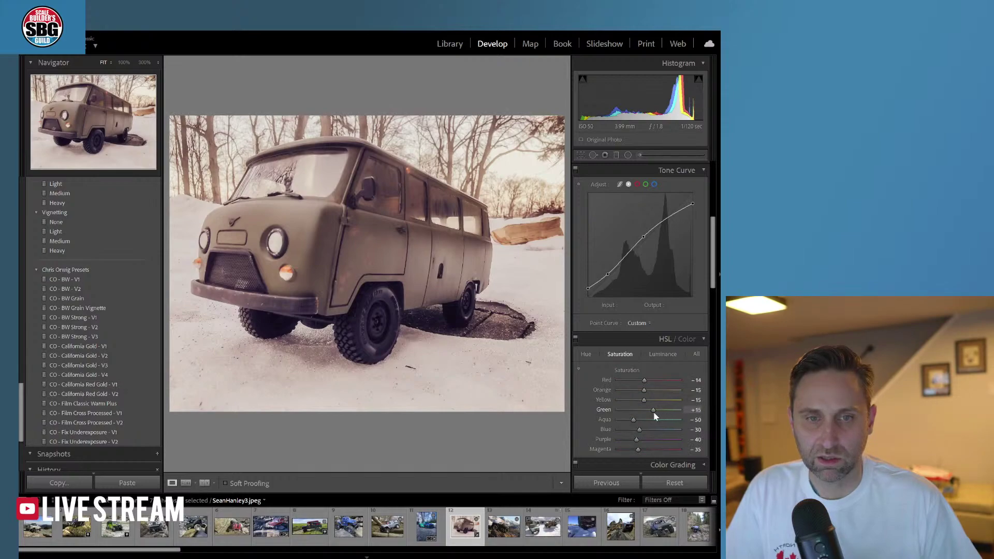
pyautogui.click(660, 356)
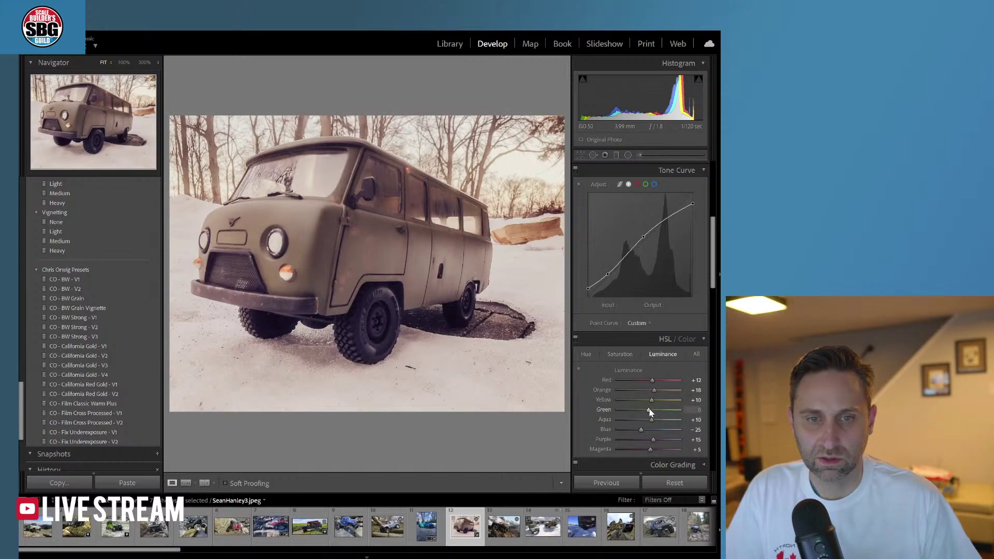
pyautogui.moveTo(665, 413)
pyautogui.mouseDown()
pyautogui.moveTo(614, 411)
pyautogui.moveTo(663, 412)
pyautogui.moveTo(651, 411)
pyautogui.mouseUp()
pyautogui.click(586, 354)
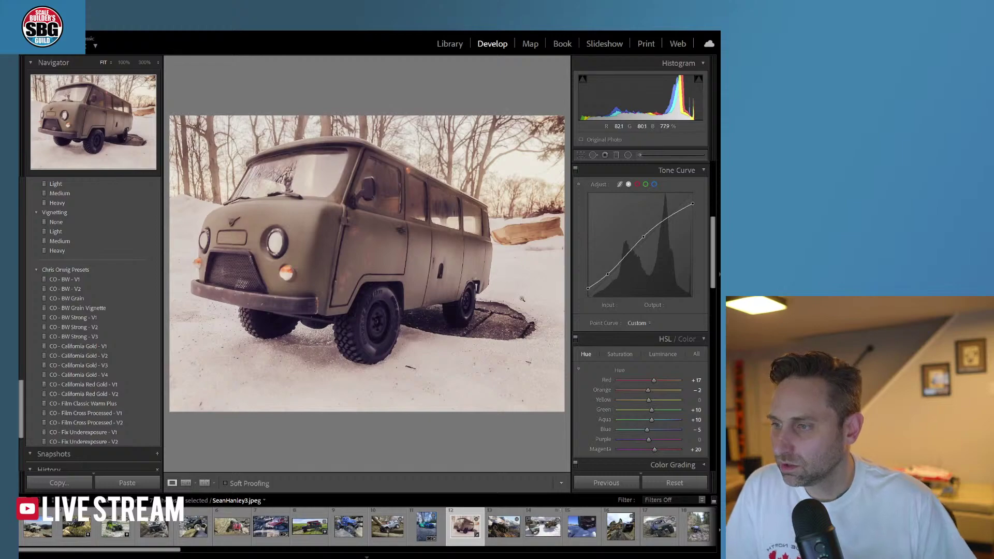
# - Apply the Heavy grain preset to the van photo
pyautogui.scroll(-2, 712, 281)
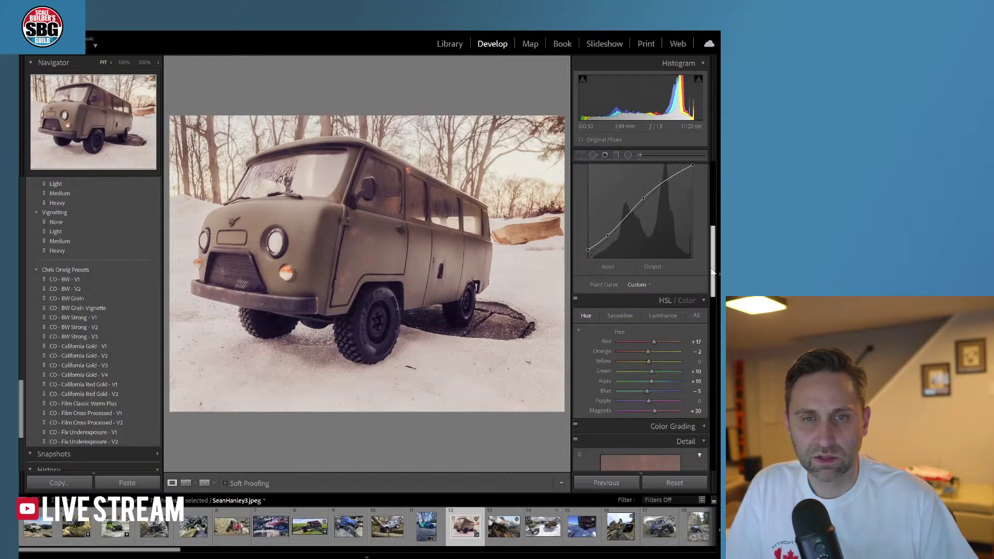
pyautogui.scroll(-2, 602, 264)
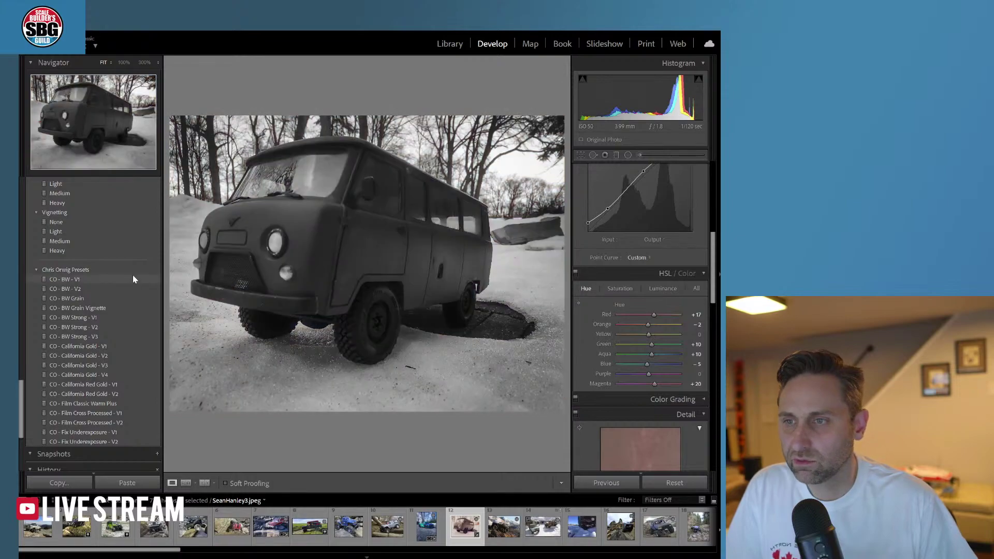
pyautogui.scroll(3, 105, 254)
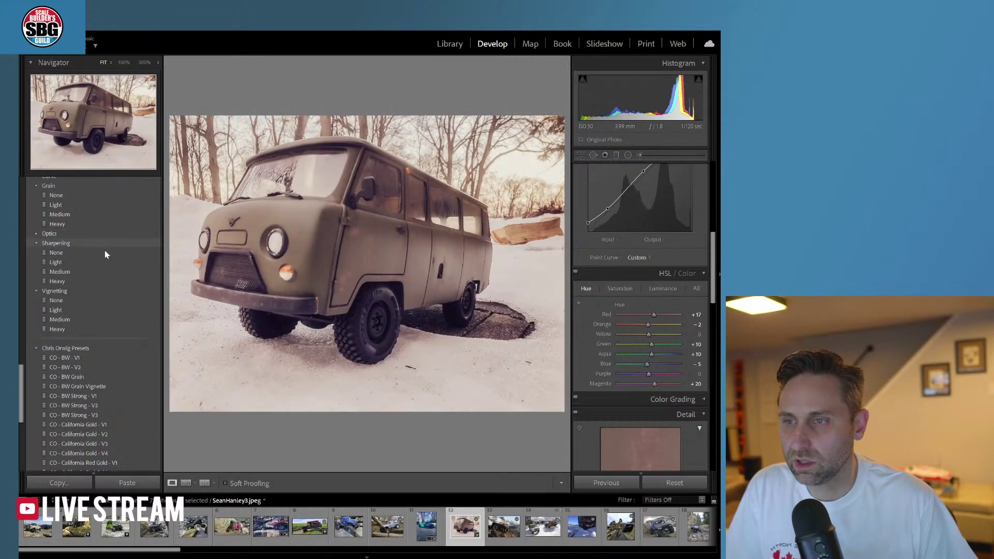
pyautogui.click(67, 223)
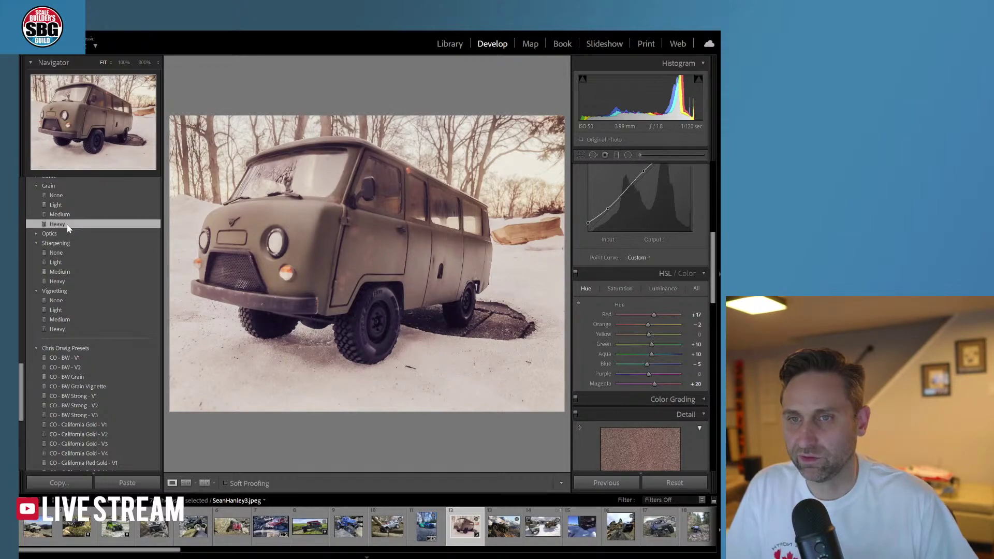
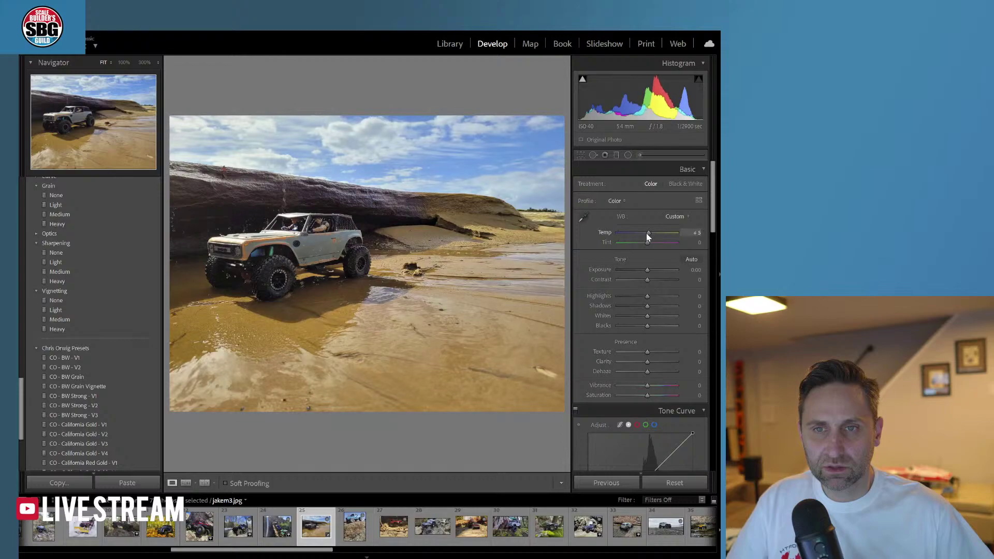
# - Add a CO - Landscape - Sky Drama graduated filter over the beach photo's sky, with hue -11.5 and temp 19
pyautogui.click(616, 155)
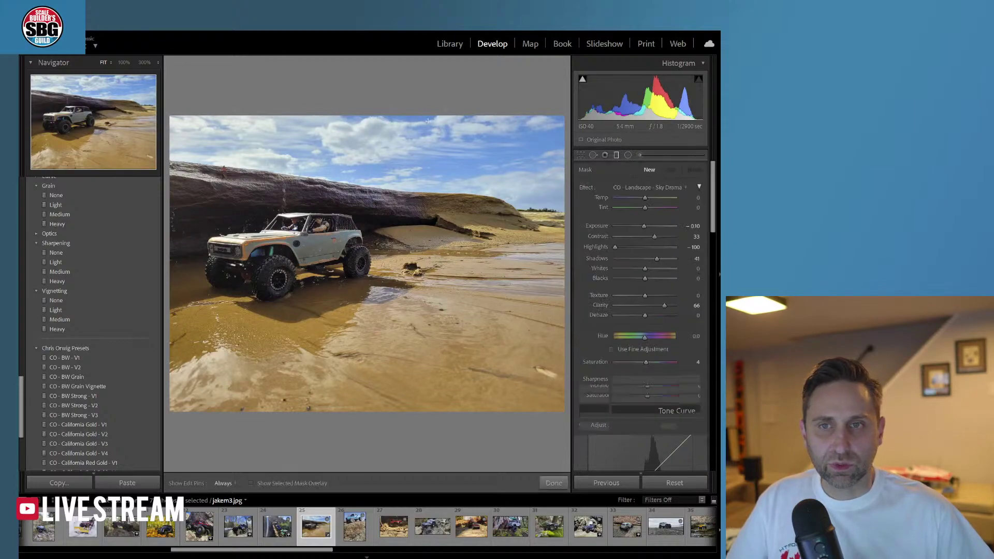
pyautogui.moveTo(423, 101); pyautogui.dragTo(415, 219)
pyautogui.moveTo(644, 334)
pyautogui.mouseDown()
pyautogui.moveTo(659, 337)
pyautogui.moveTo(644, 337)
pyautogui.mouseUp()
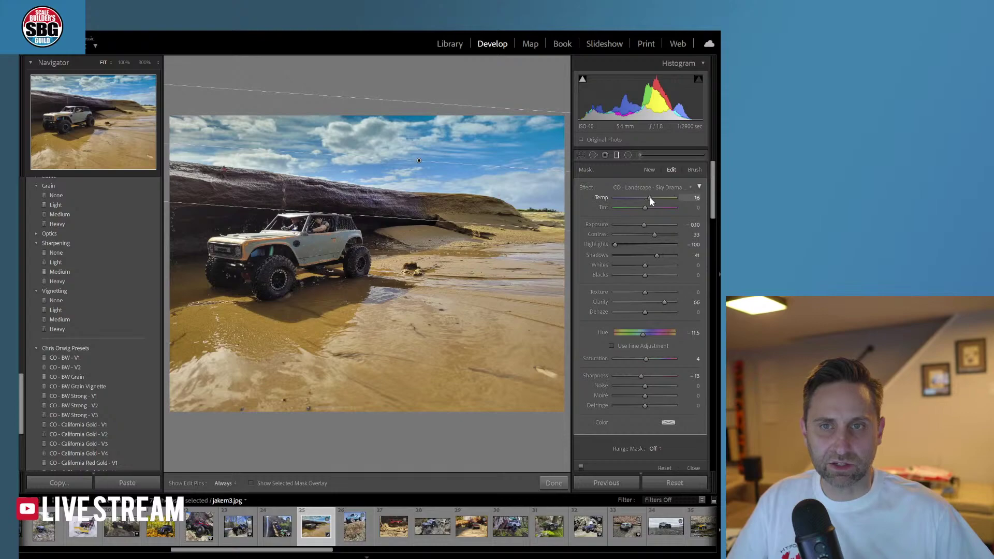
pyautogui.moveTo(650, 198); pyautogui.dragTo(651, 197)
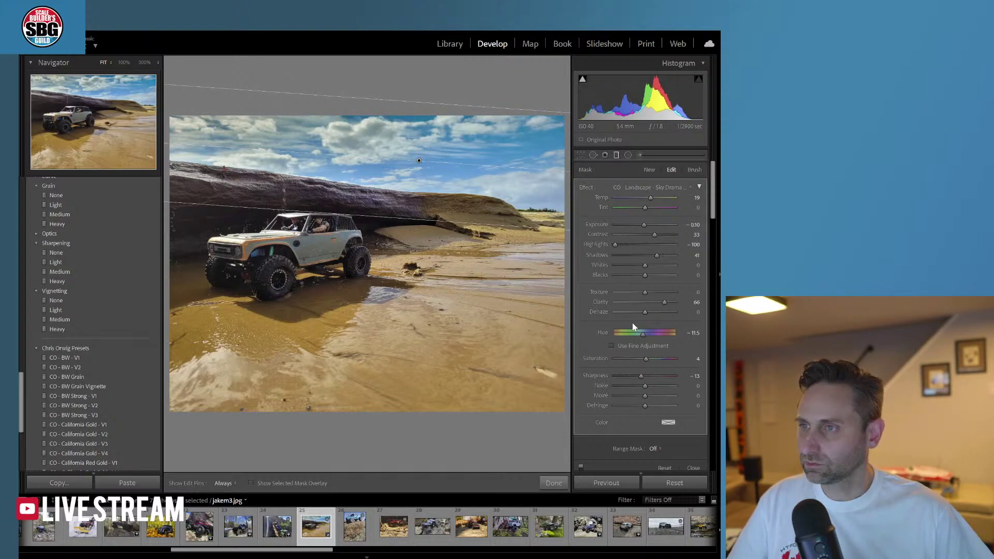
pyautogui.click(551, 483)
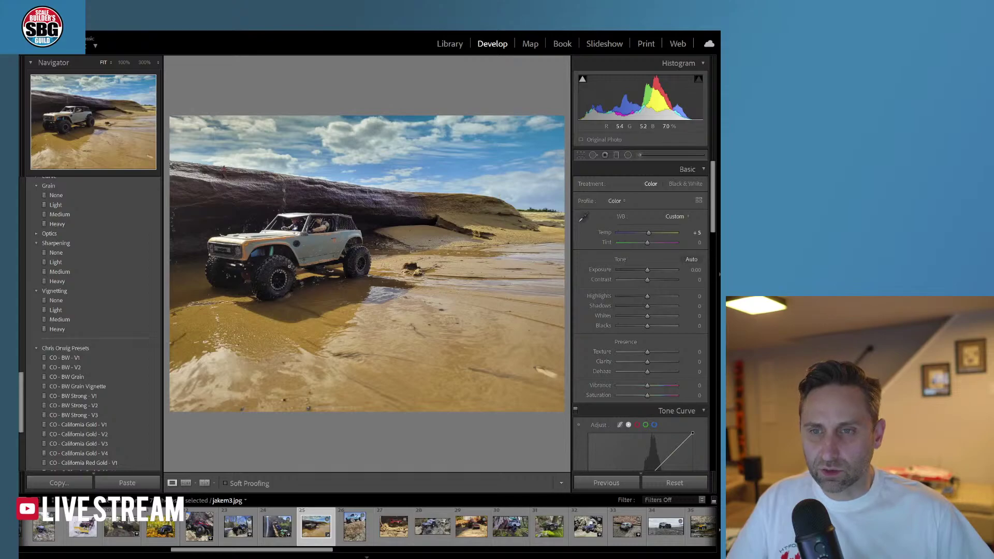
# - Brush a Sky Drama local adjustment over the beach truck, with exposure 0.38, highlights -66, shadows 58 and hue 1.0
pyautogui.click(289, 272)
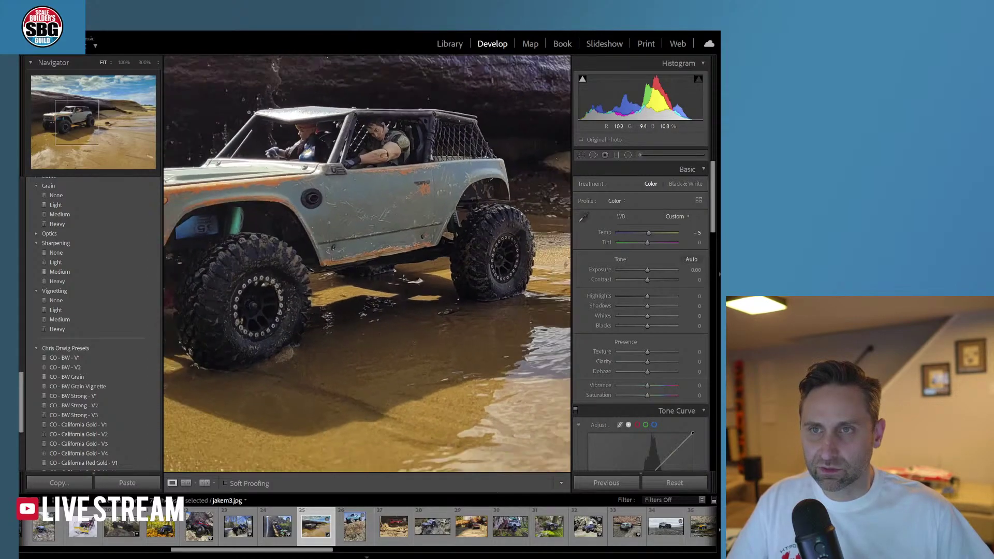
pyautogui.click(265, 123)
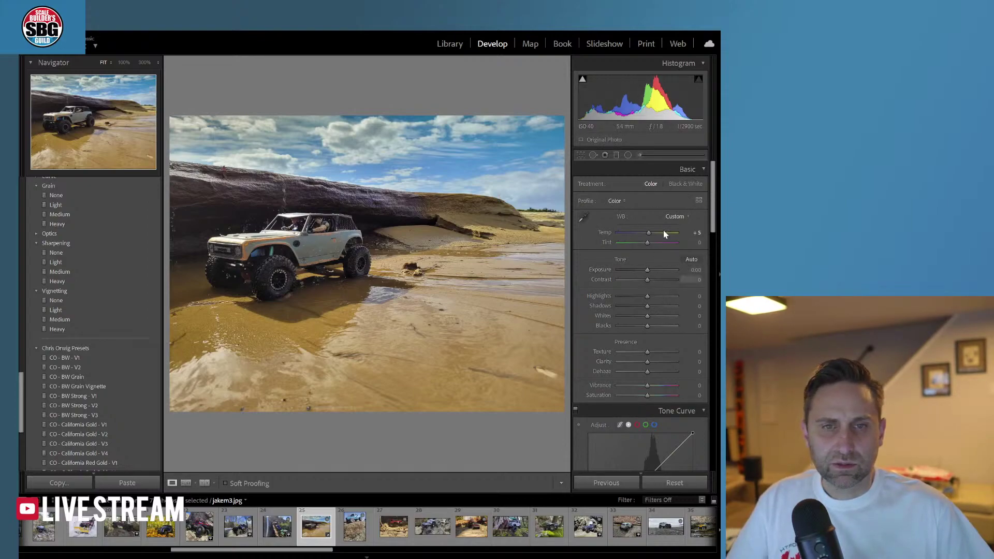
pyautogui.click(640, 155)
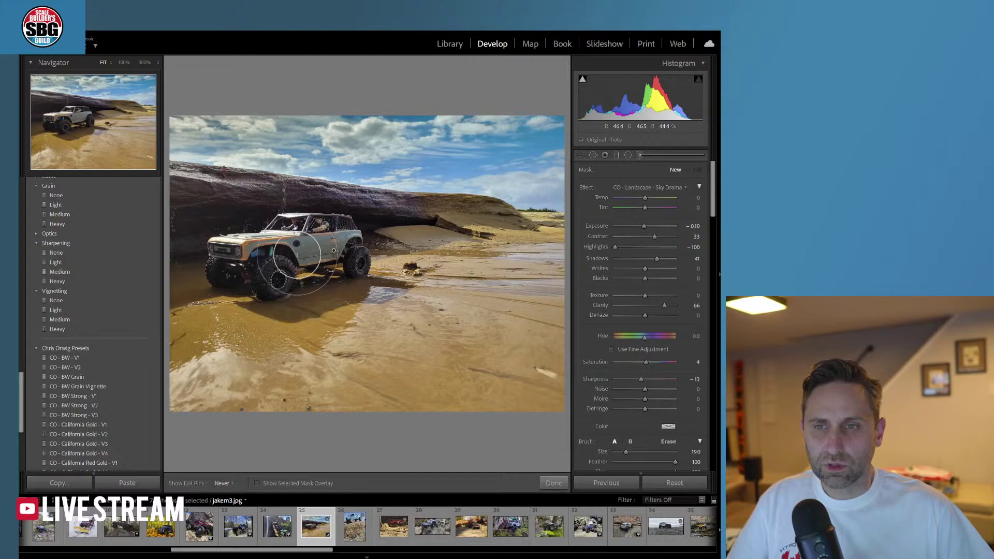
pyautogui.moveTo(296, 256)
pyautogui.mouseDown()
pyautogui.moveTo(262, 264)
pyautogui.moveTo(345, 243)
pyautogui.moveTo(444, 244)
pyautogui.mouseUp()
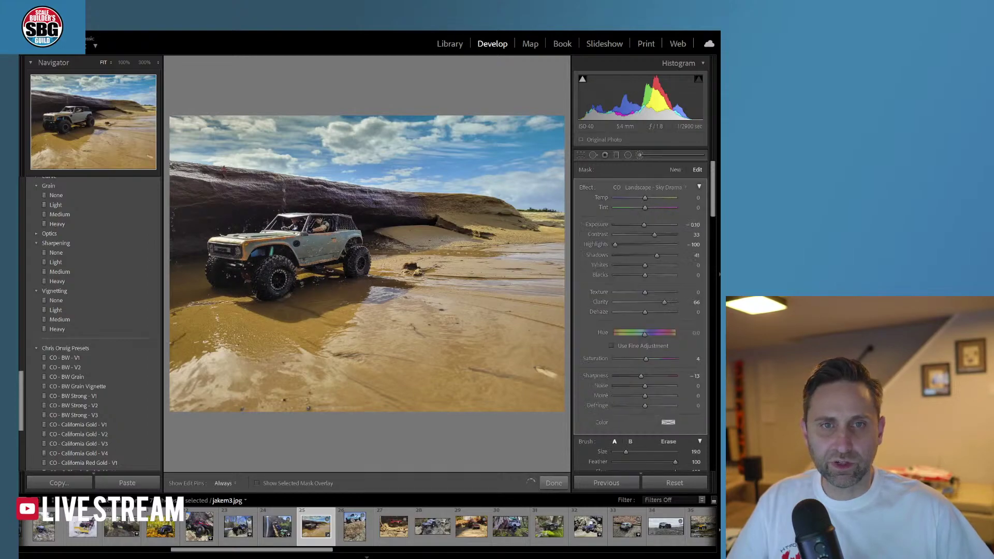
pyautogui.moveTo(644, 226); pyautogui.dragTo(626, 246)
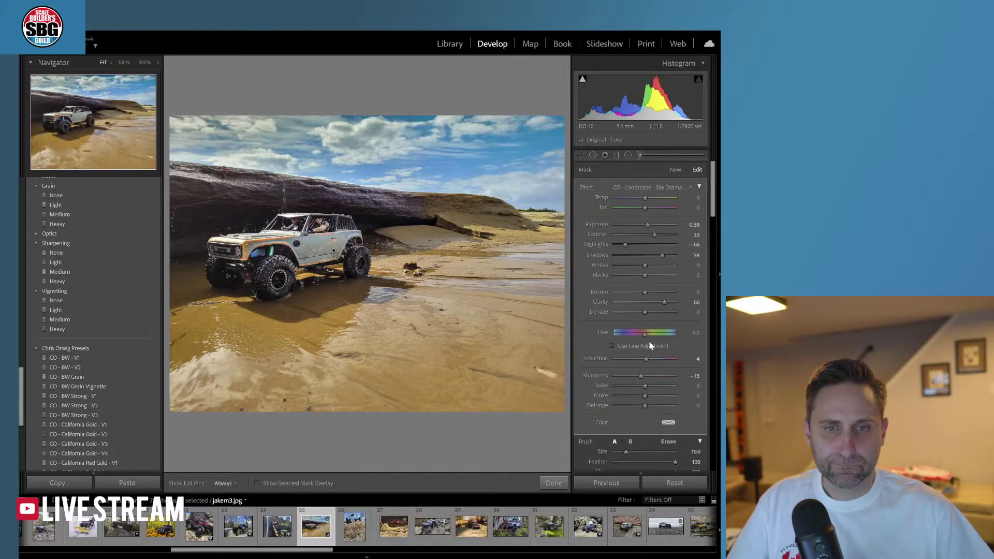
pyautogui.moveTo(644, 334); pyautogui.dragTo(646, 336)
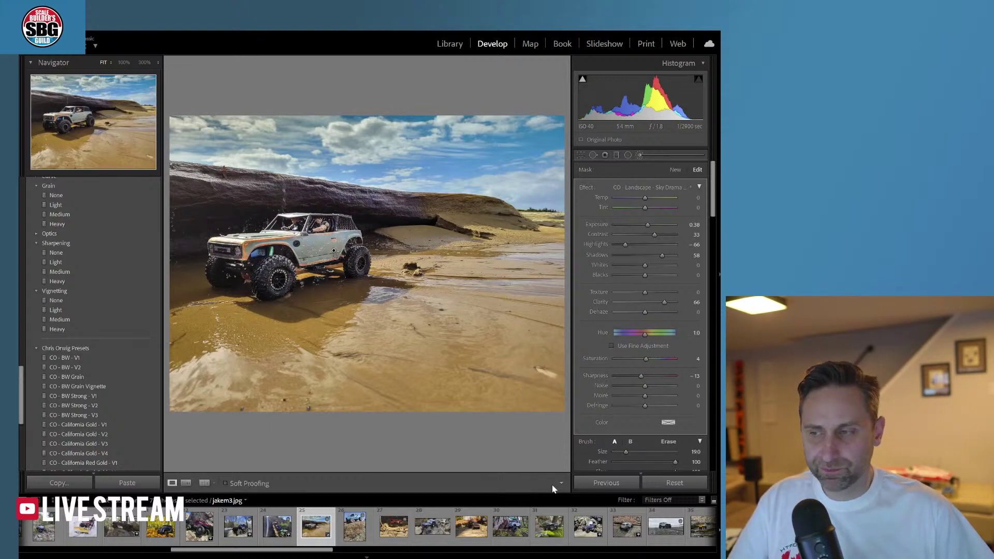
pyautogui.click(554, 482)
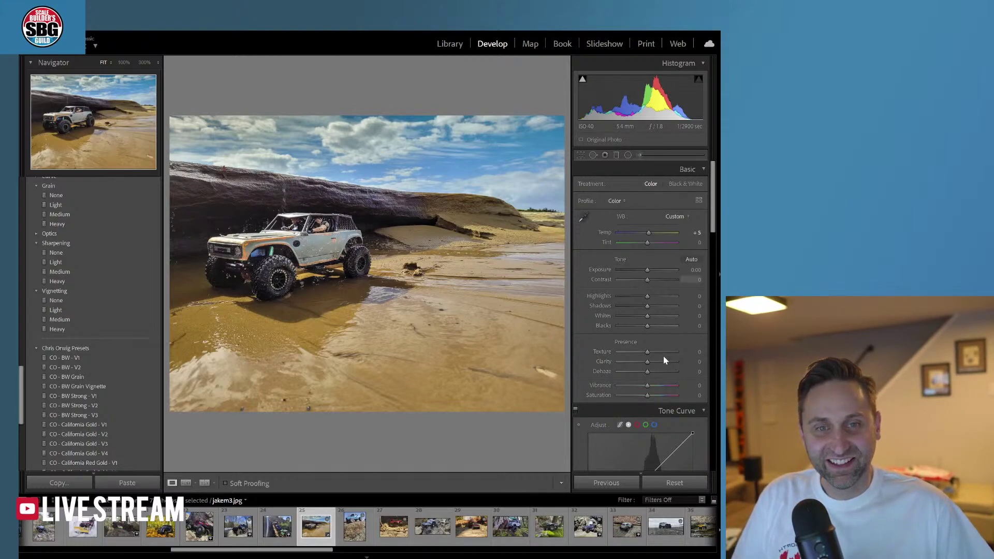
# - Set the beach photo's shadows to +6, texture to +36 and clarity to +18, and raise its vibrance
pyautogui.moveTo(650, 355)
pyautogui.mouseDown()
pyautogui.moveTo(664, 355)
pyautogui.moveTo(651, 361)
pyautogui.mouseUp()
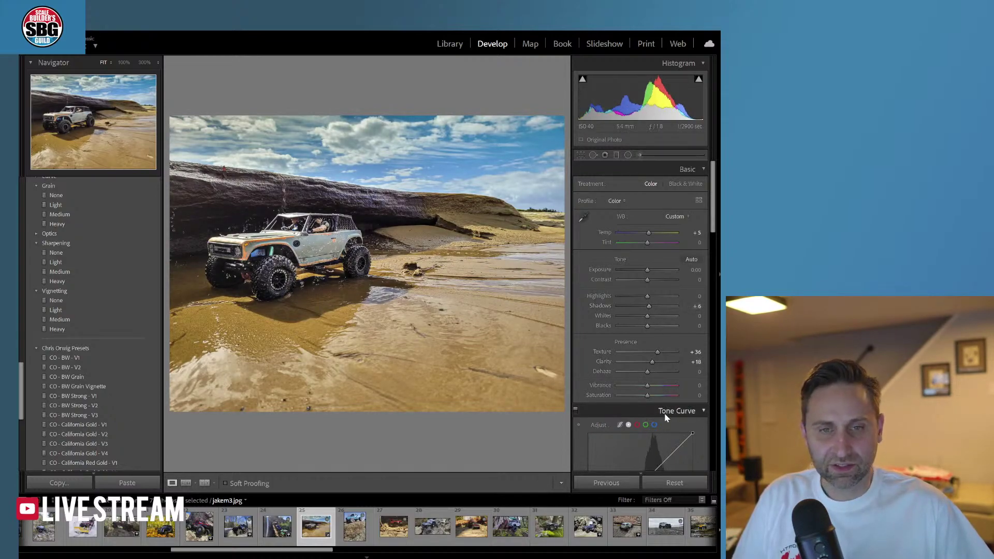
pyautogui.moveTo(651, 385); pyautogui.dragTo(654, 384)
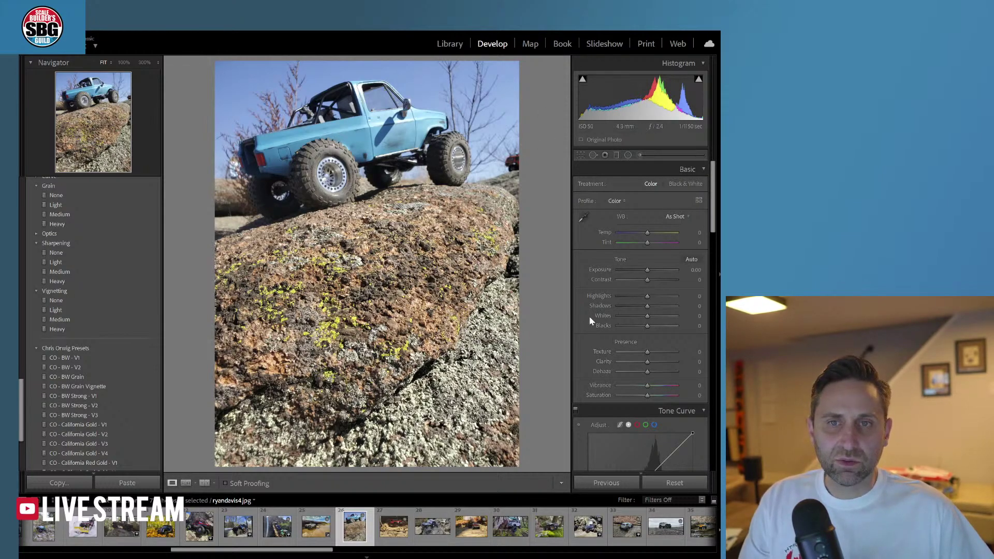
# - Crop the light-blue pickup photo by trimming away roughly the lower third of the rock
pyautogui.click(580, 155)
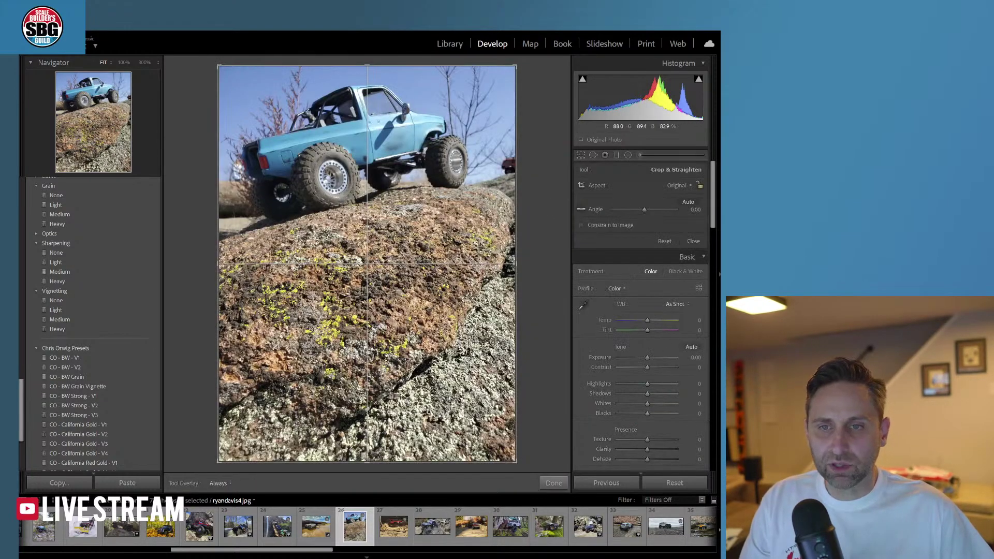
pyautogui.moveTo(367, 466); pyautogui.dragTo(370, 393)
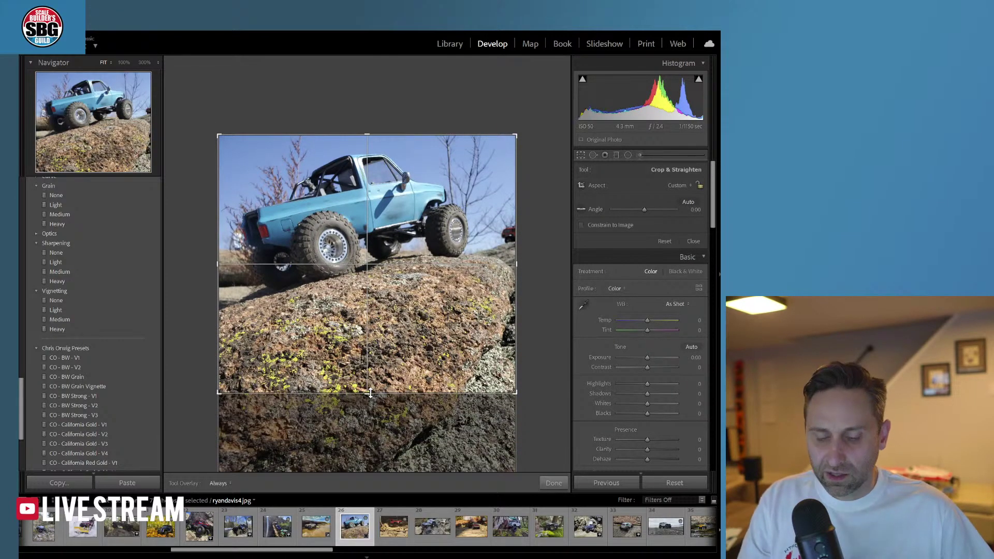
pyautogui.press('Return')
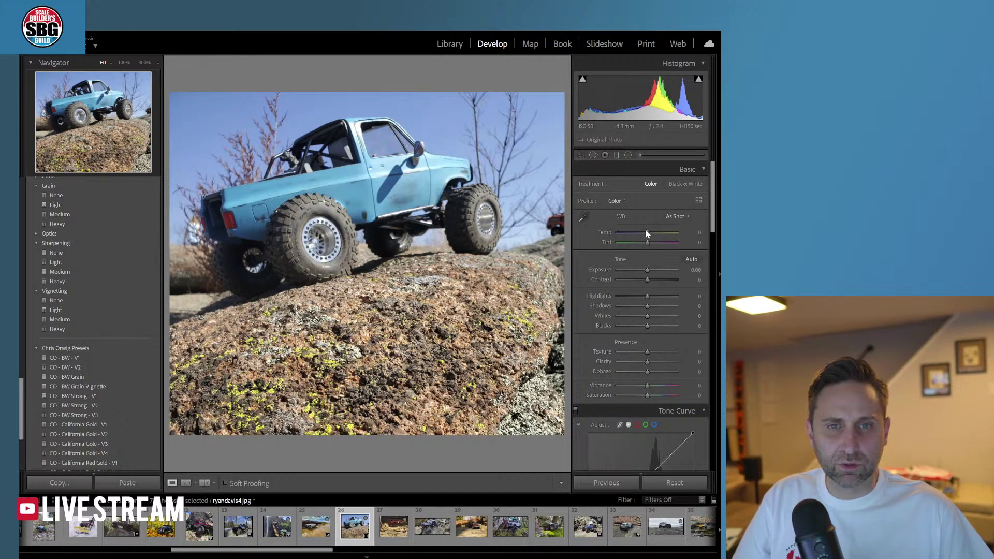
# - Set the pickup photo's temp to +9, tint -7, exposure -0.49, highlights -29, texture +60, clarity +31 and vibrance +21
pyautogui.moveTo(649, 233); pyautogui.dragTo(638, 295)
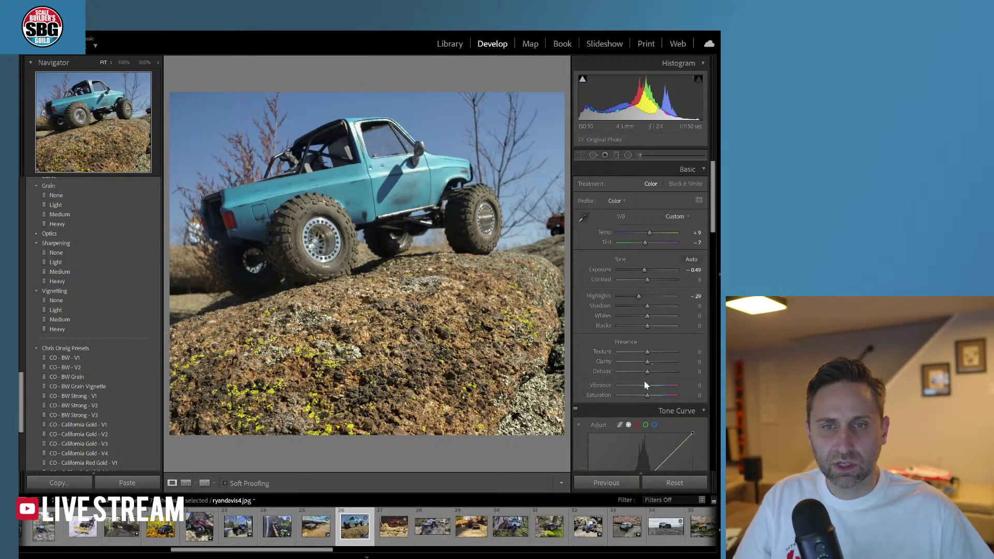
pyautogui.moveTo(647, 352); pyautogui.dragTo(653, 387)
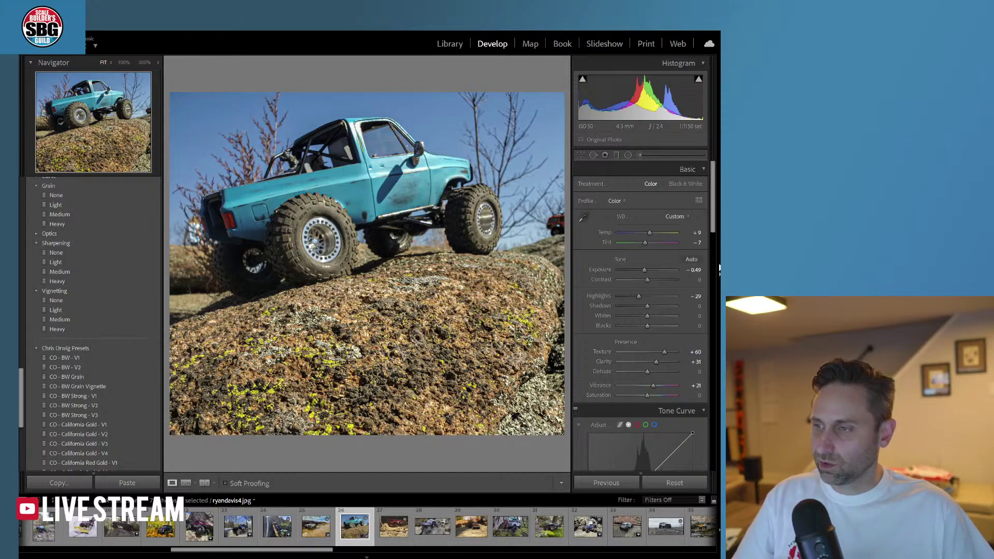
# - Set HSL saturation to orange +59 and aqua +47, and luminance to aqua -33 and blue +21
pyautogui.moveTo(713, 180); pyautogui.dragTo(713, 263)
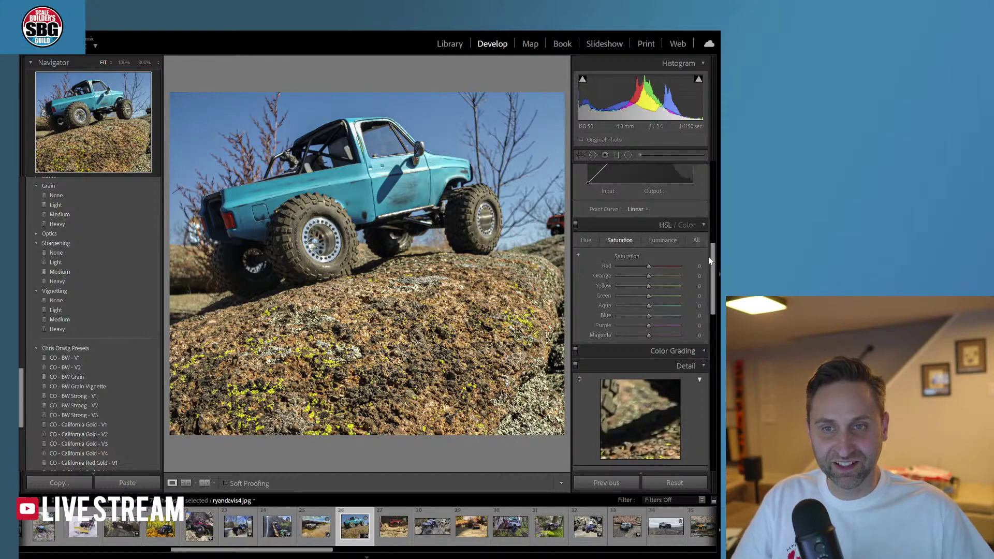
pyautogui.click(666, 277)
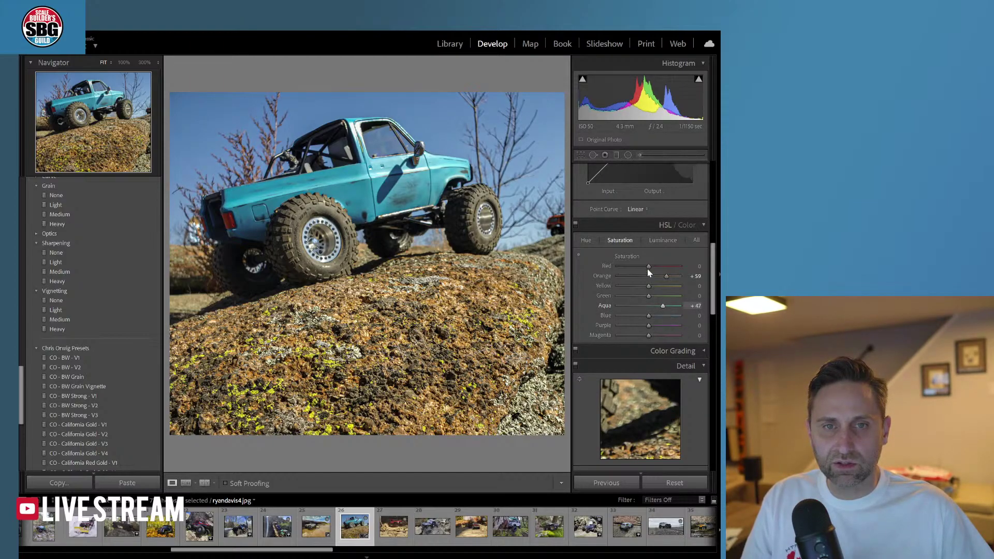
pyautogui.click(663, 240)
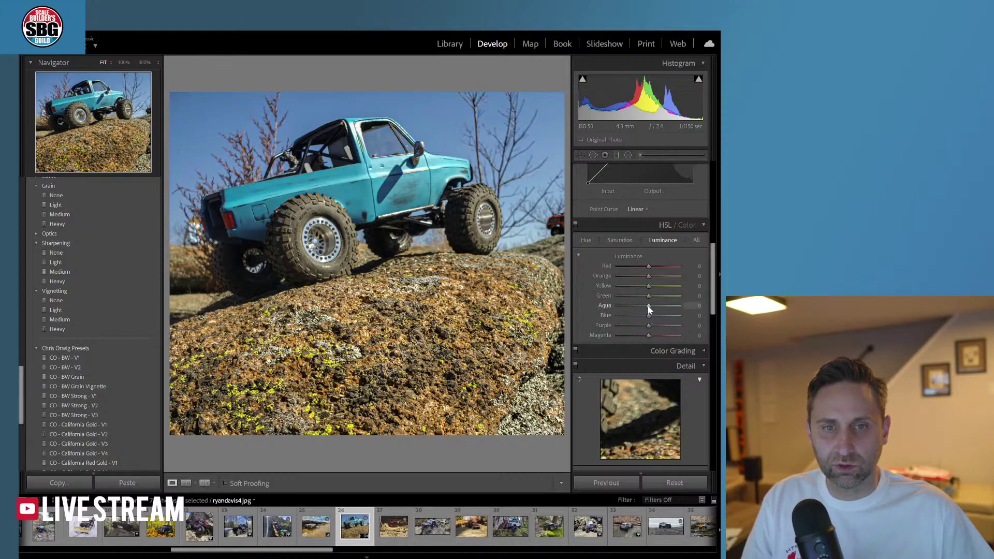
pyautogui.moveTo(648, 306)
pyautogui.mouseDown()
pyautogui.moveTo(668, 307)
pyautogui.moveTo(640, 306)
pyautogui.moveTo(656, 316)
pyautogui.mouseUp()
pyautogui.moveTo(657, 318); pyautogui.dragTo(656, 318)
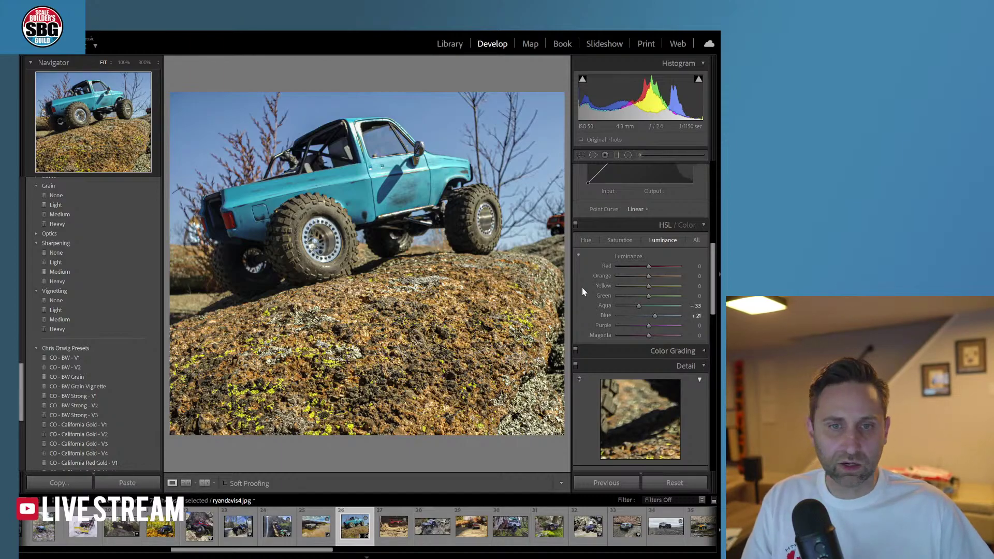
# - Apply the Light vignetting preset to the pickup photo, compare it with the before version, and inspect it enlarged
pyautogui.click(65, 310)
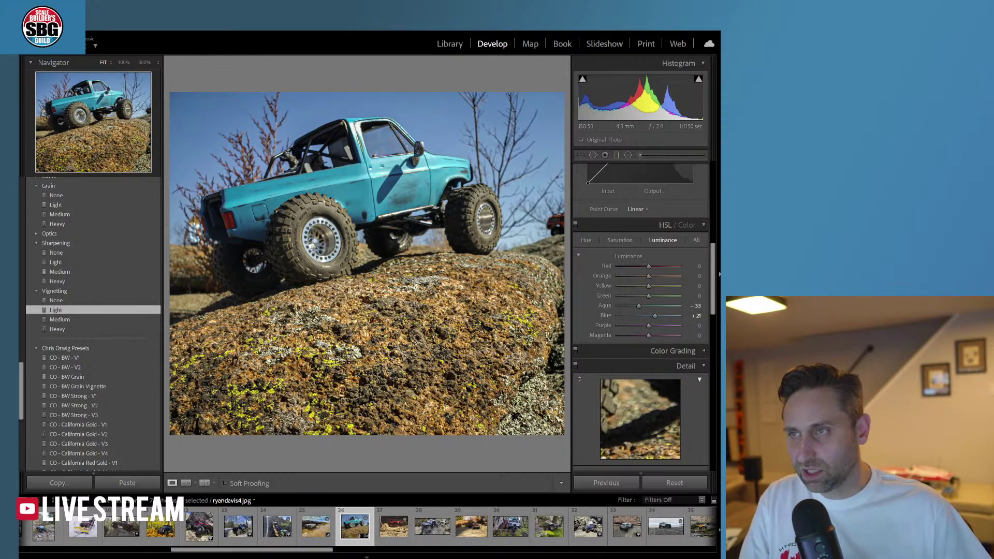
pyautogui.press('\\')
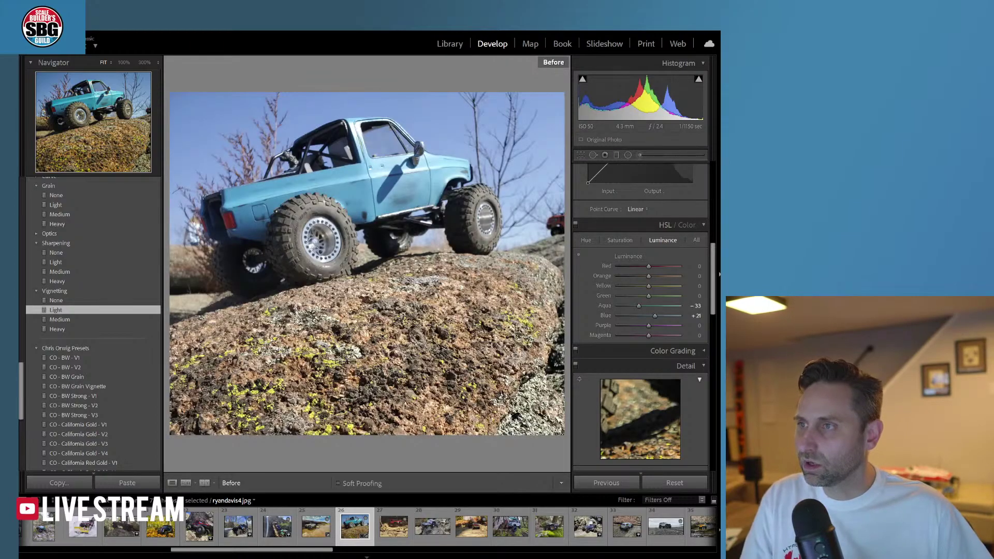
pyautogui.press('\\')
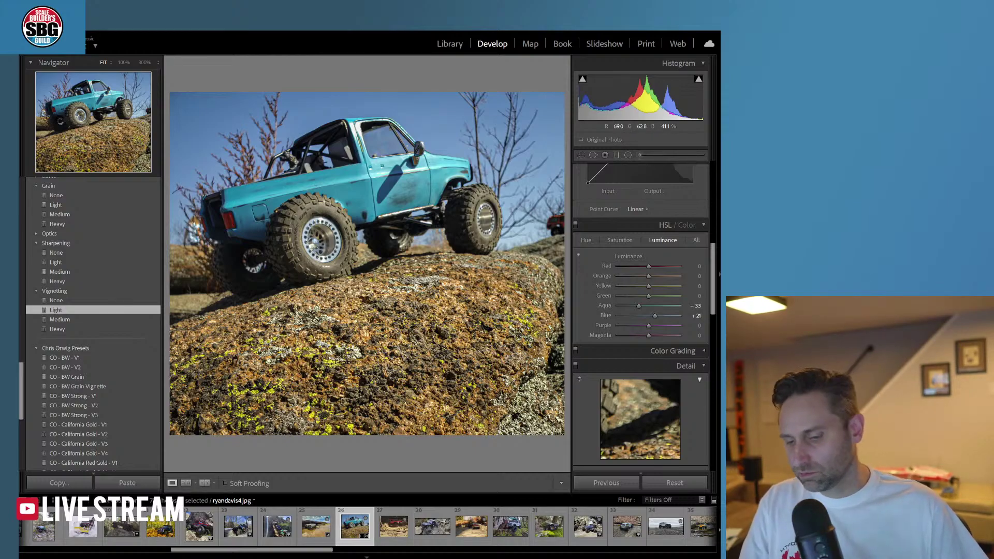
pyautogui.press('\\')
pyautogui.press('\\')
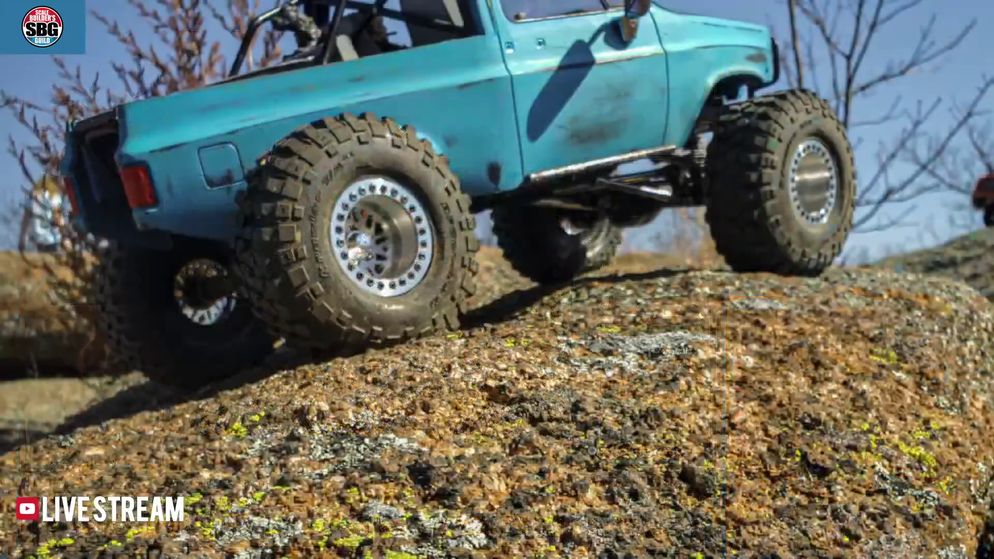
pyautogui.press('z')
pyautogui.press('z')
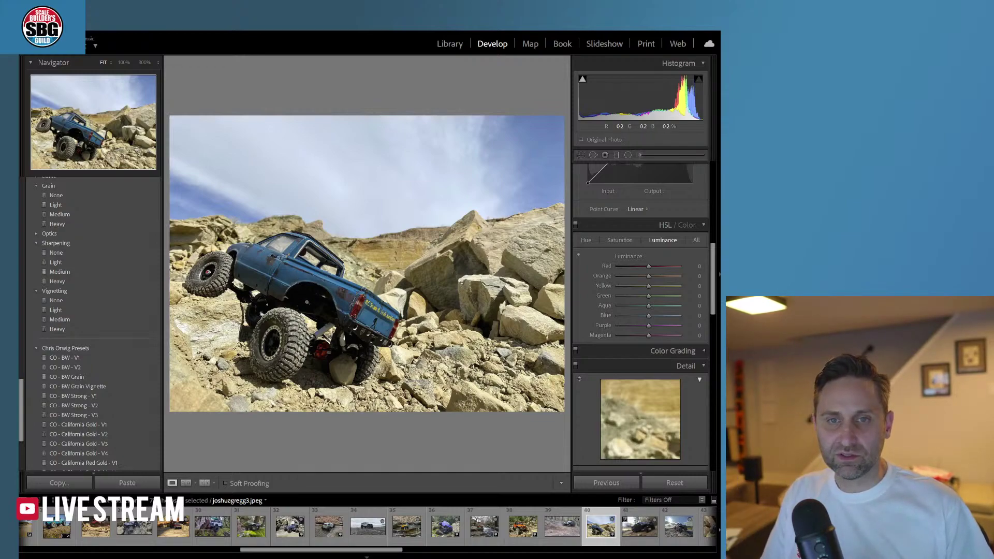
# - Add a CO - Landscape - Sky Drama graduated filter from above the sky down to the dark-blue truck in the quarry photo
pyautogui.click(296, 344)
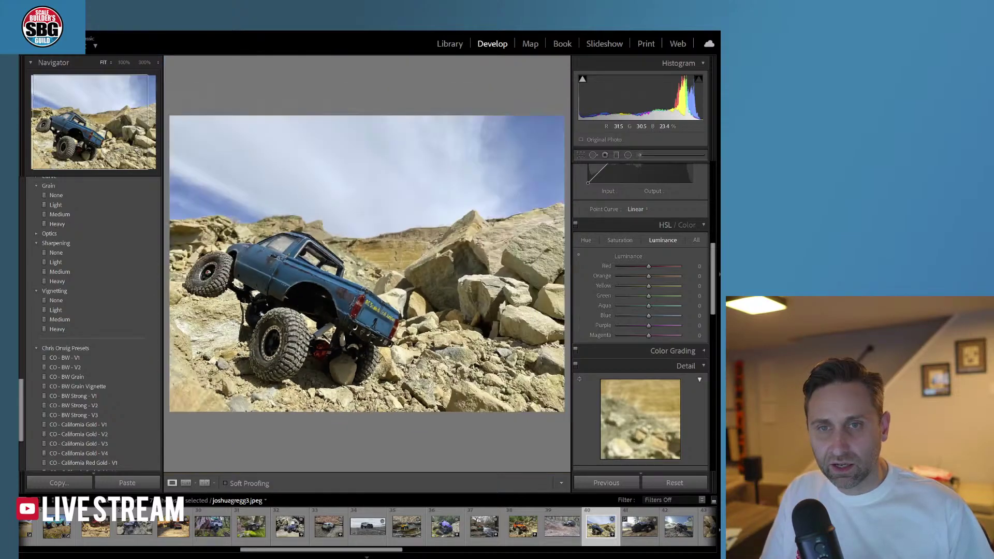
pyautogui.click(303, 329)
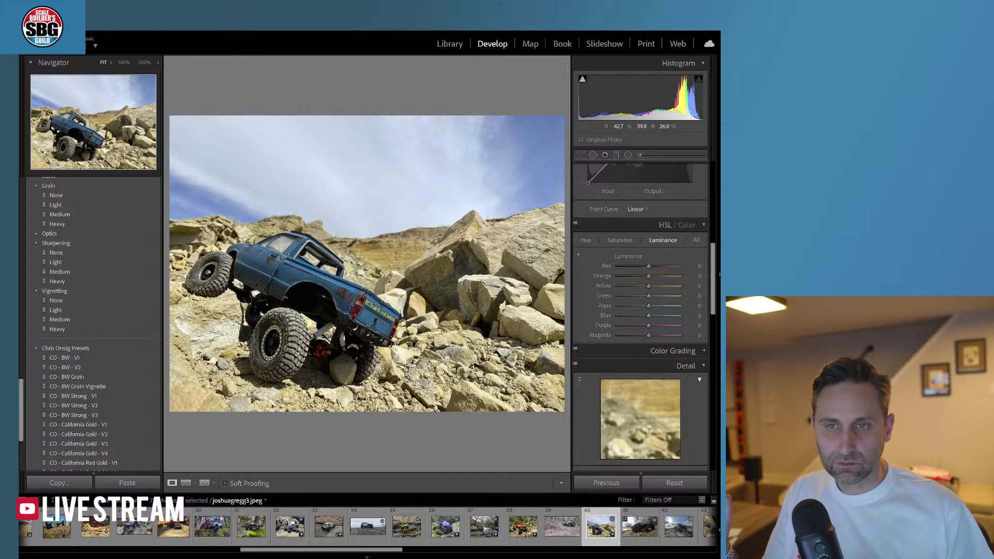
pyautogui.click(615, 155)
pyautogui.click(347, 101)
pyautogui.moveTo(353, 134); pyautogui.dragTo(348, 296)
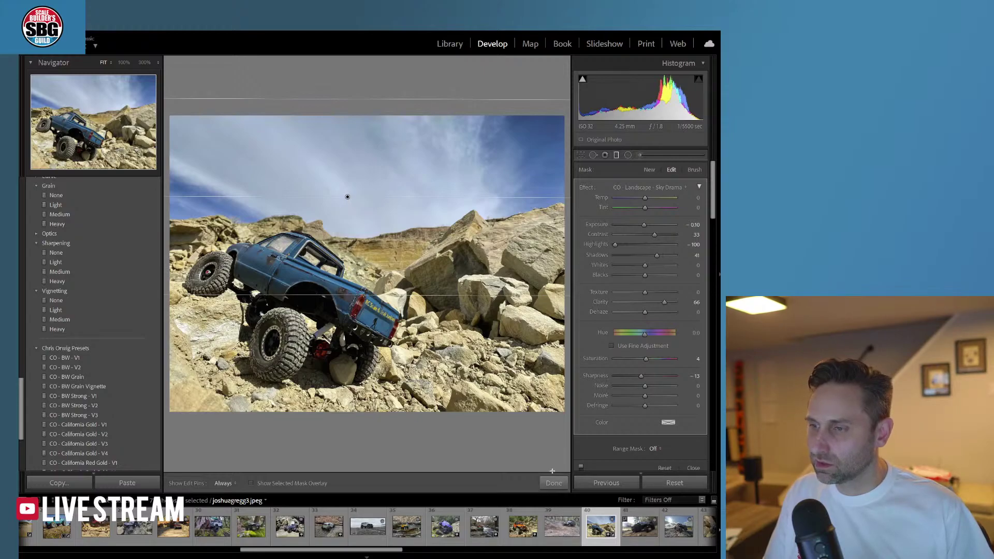
pyautogui.click(553, 482)
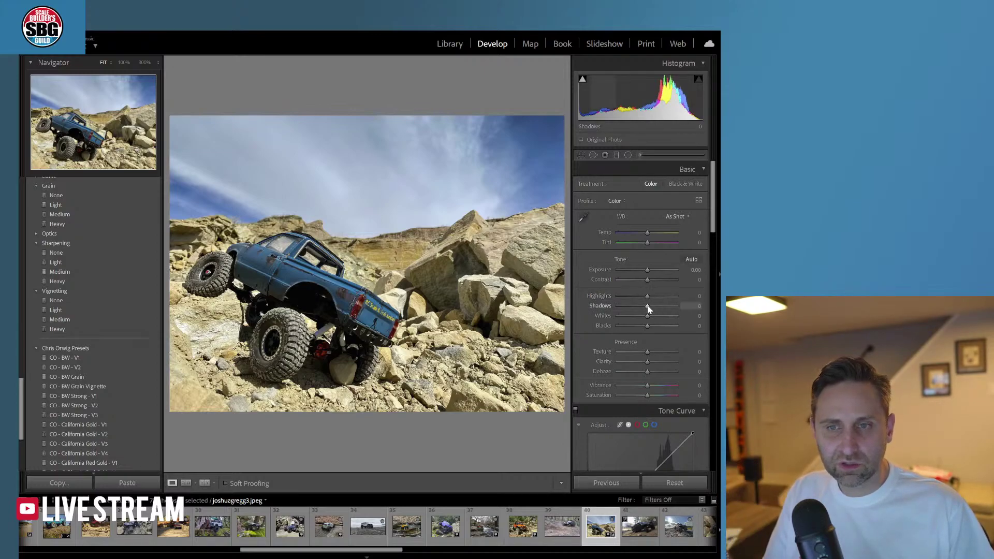
# - Set the quarry photo's texture to +50 and clarity to +85
pyautogui.moveTo(644, 306)
pyautogui.mouseDown()
pyautogui.moveTo(658, 306)
pyautogui.moveTo(647, 307)
pyautogui.mouseUp()
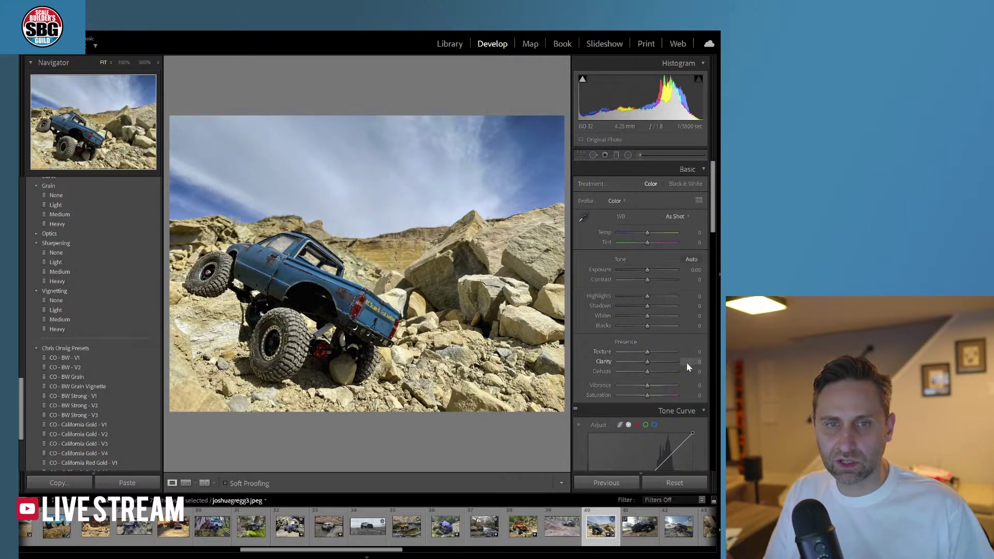
pyautogui.click(663, 350)
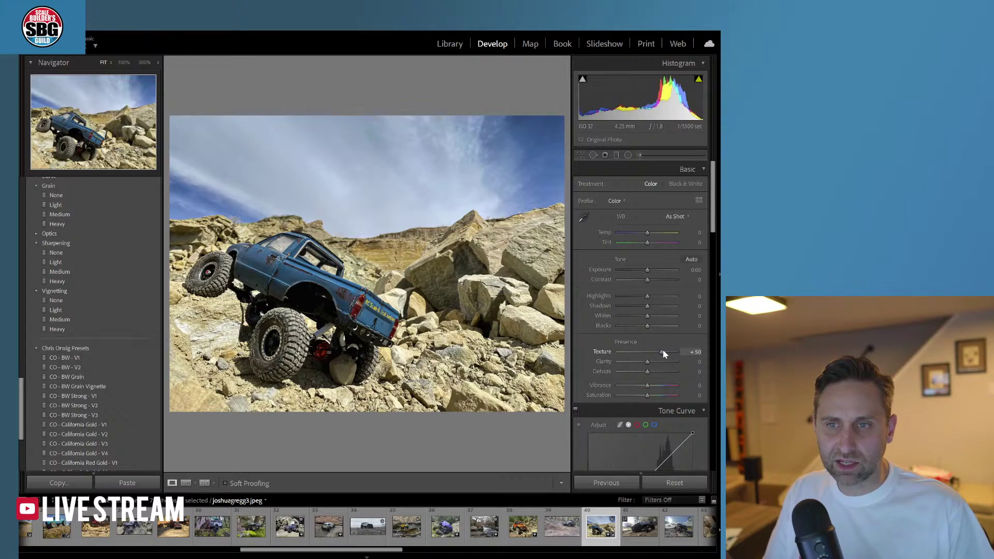
pyautogui.click(660, 361)
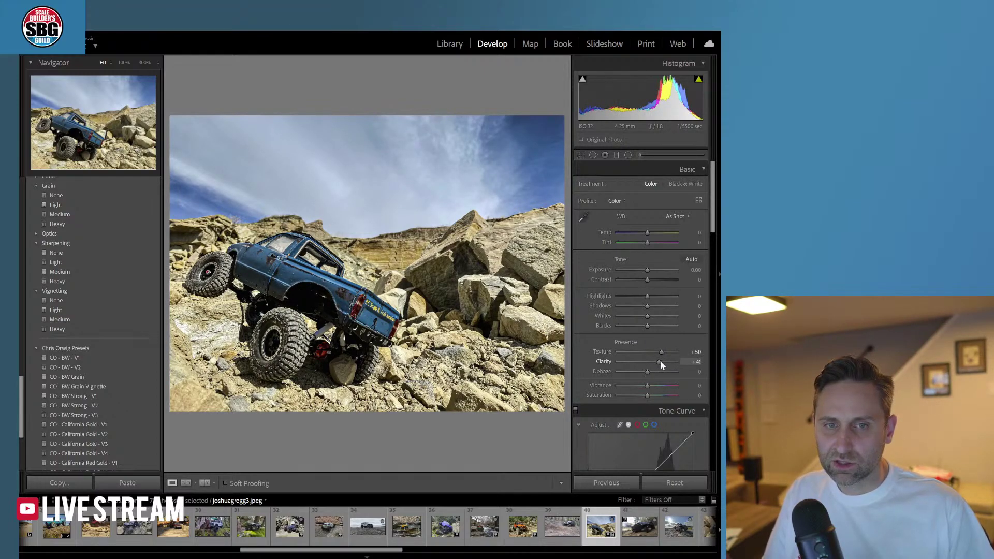
pyautogui.moveTo(660, 361); pyautogui.dragTo(672, 365)
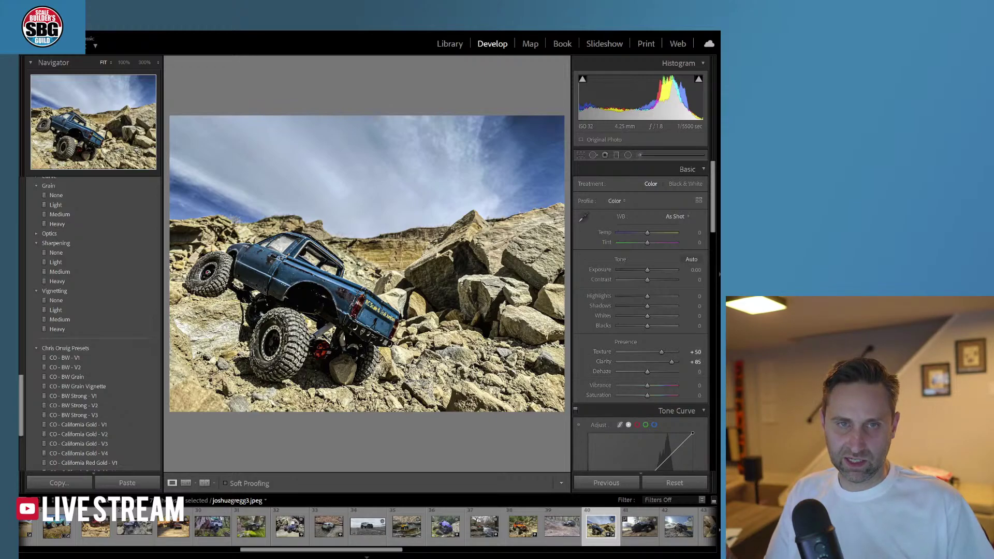
# - Raise the quarry photo's HSL luminance to +47 for blue and +57 for aqua
pyautogui.scroll(-10, 665, 201)
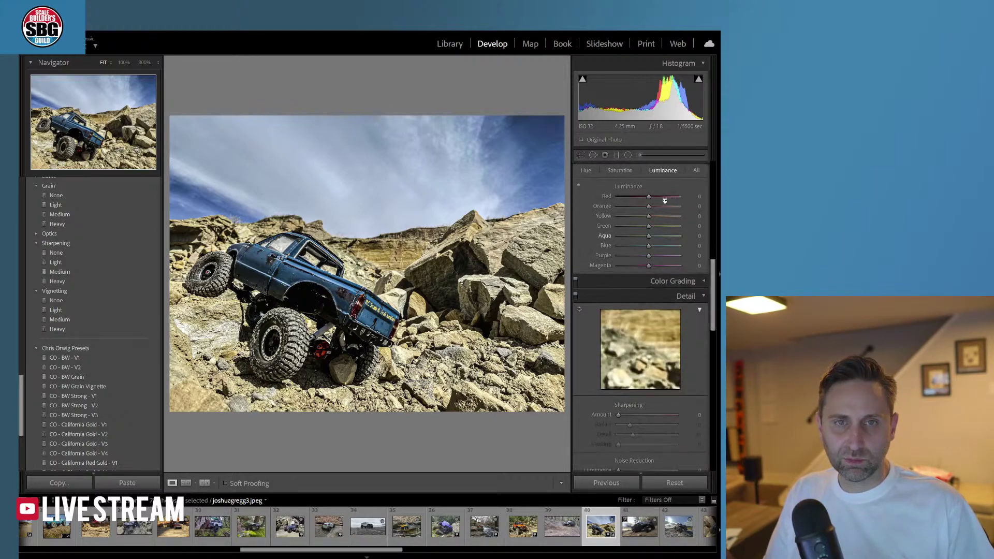
pyautogui.moveTo(650, 246)
pyautogui.mouseDown()
pyautogui.moveTo(666, 239)
pyautogui.moveTo(626, 237)
pyautogui.moveTo(666, 239)
pyautogui.mouseUp()
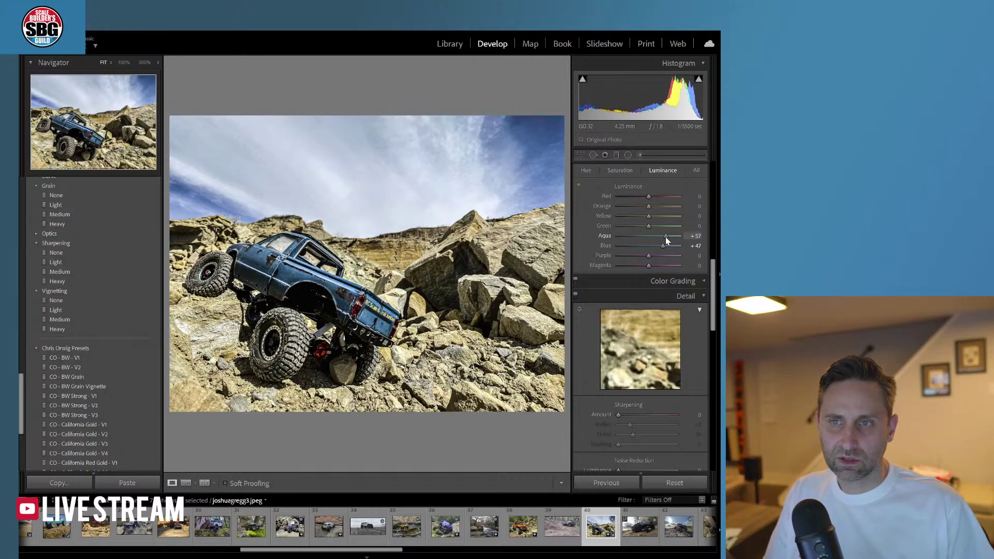